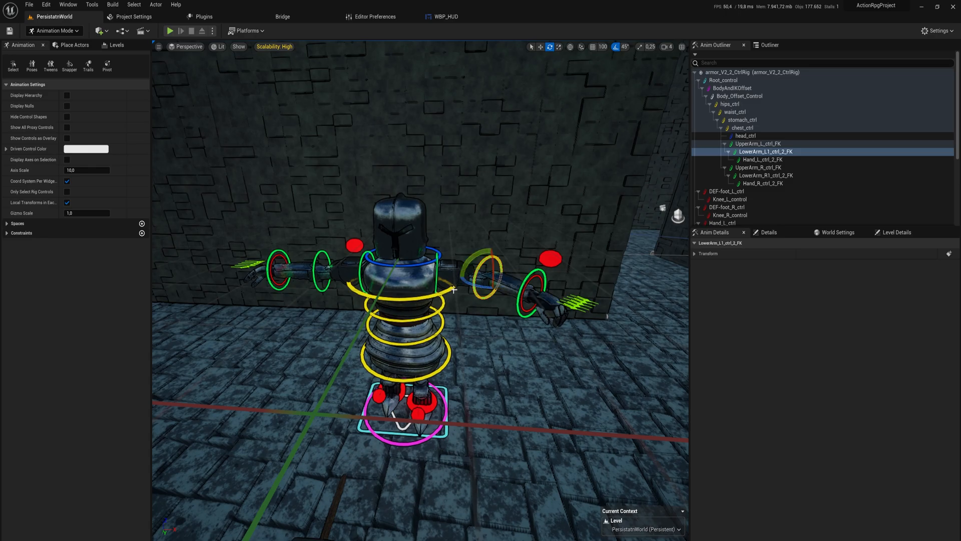
Try rotating the armor rig's chest control in the level, then undo the change
click(431, 296)
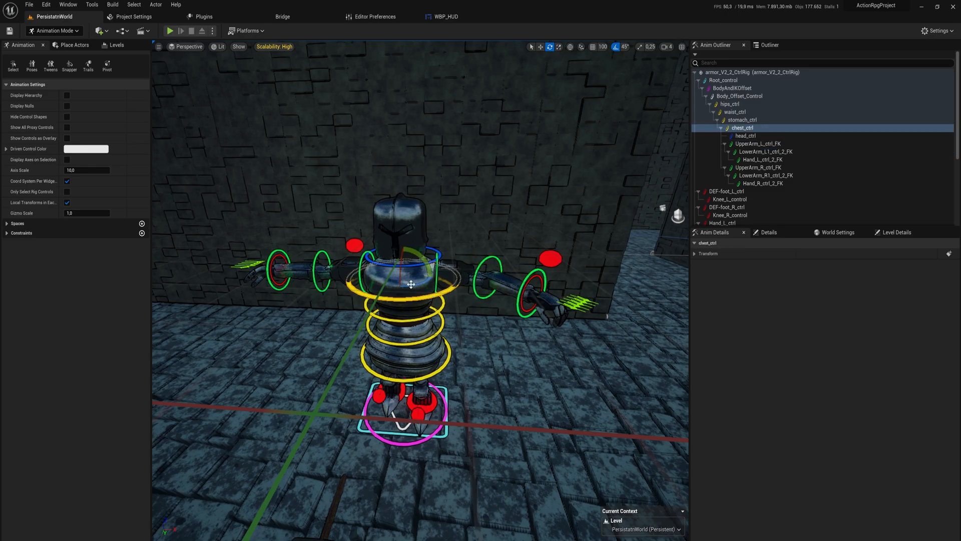
drag(404, 274, 401, 260)
right_drag(401, 261, 295, 272)
key(d)
key(w)
key(s)
right_drag(494, 274, 555, 270)
key(w)
key(a)
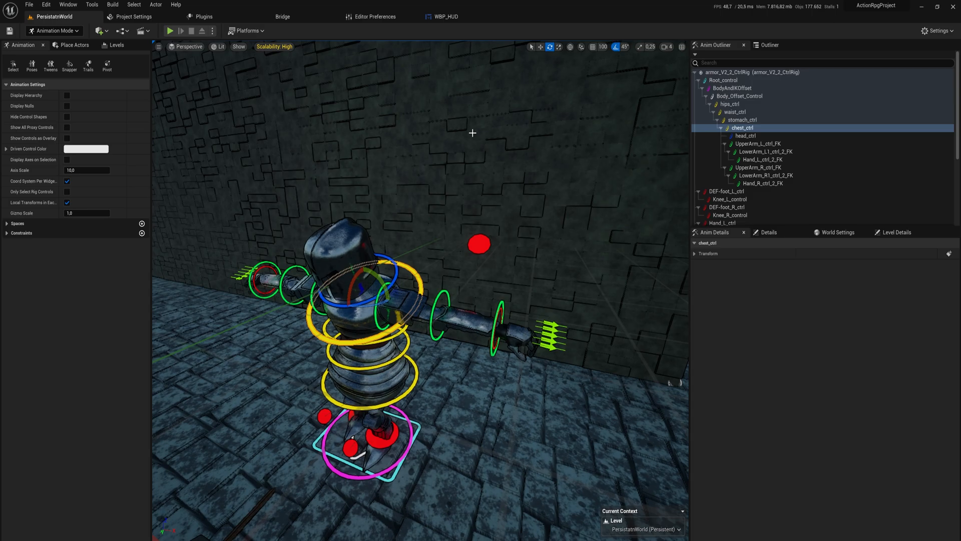
right_drag(491, 401, 491, 400)
key(ctrl+z)
key(ctrl+z)
right_drag(501, 396, 502, 397)
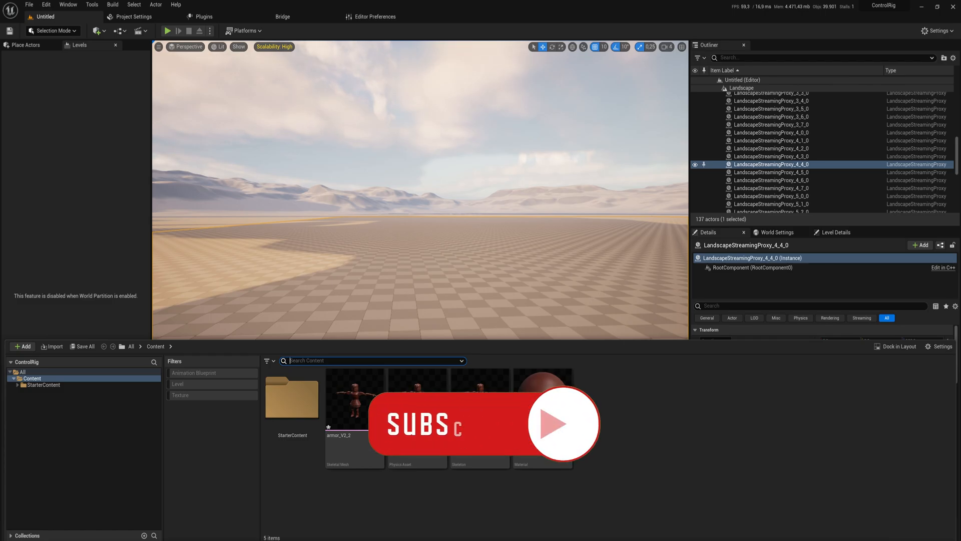
Open the armor_V2_2 skeletal mesh and examine its bones one by one, from the hips through the legs, torso and both arms
double_click(345, 417)
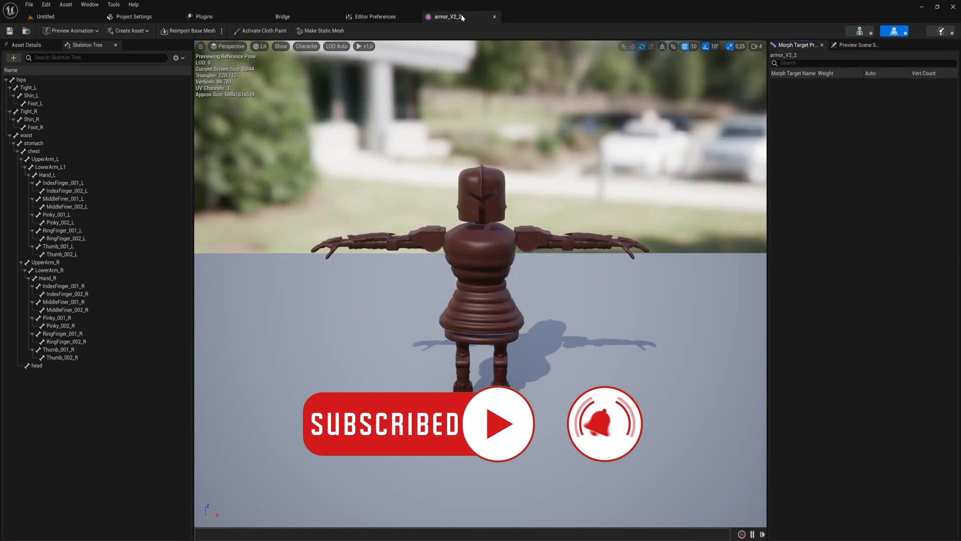
click(52, 81)
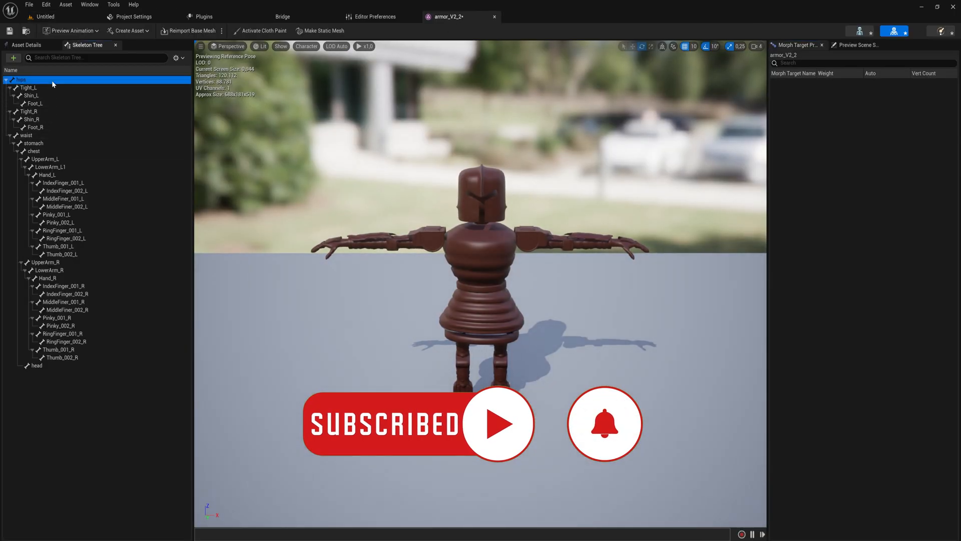
key(Down)
key(Down)
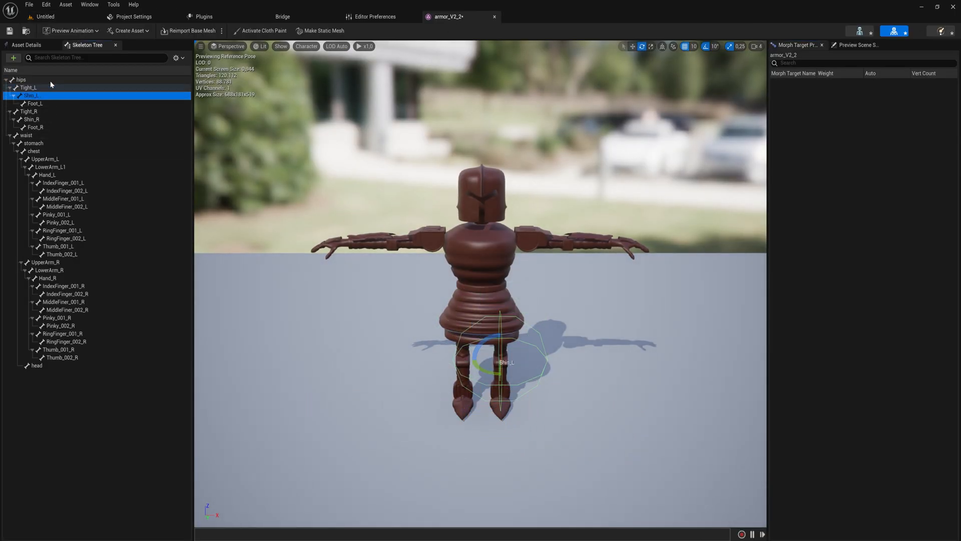
key(Down)
key(Down)
key(Down)
key(Down)
key(Down)
key(Down)
key(Down)
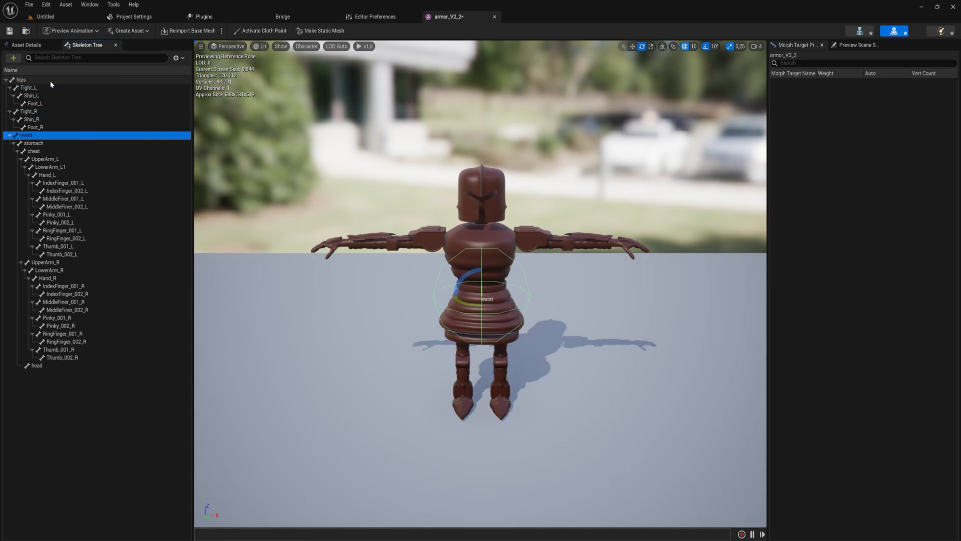
key(Down)
key(Down)
key(Down)
key(Down)
key(Down)
key(Down)
key(Down)
key(Down)
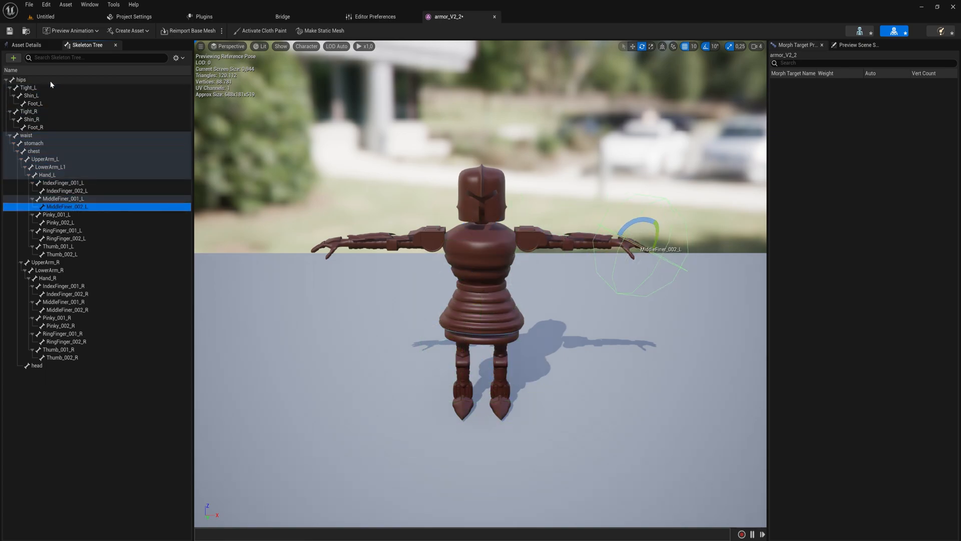
key(Down)
key(Down)
key(Down)
key(Down)
key(Down)
key(Down)
key(Down)
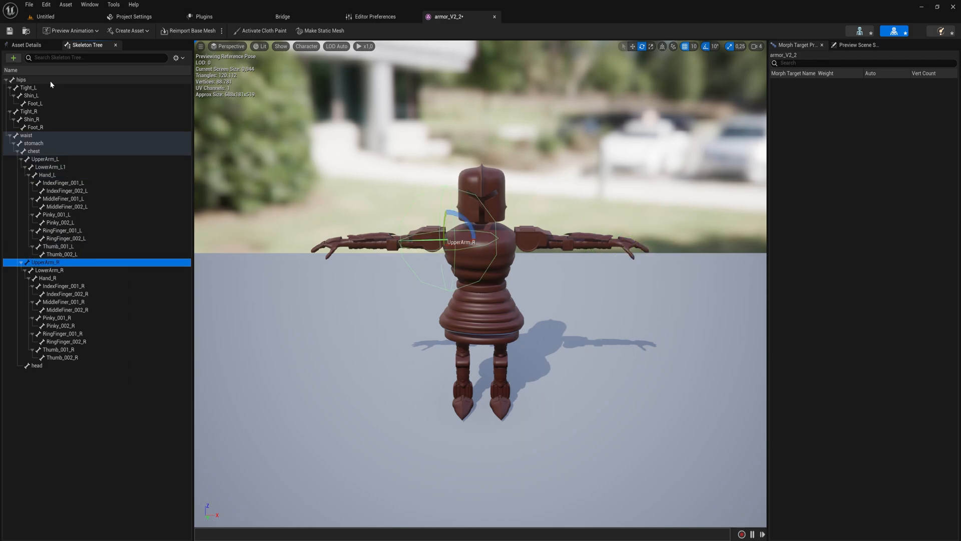
key(Down)
key(Down)
key(Down)
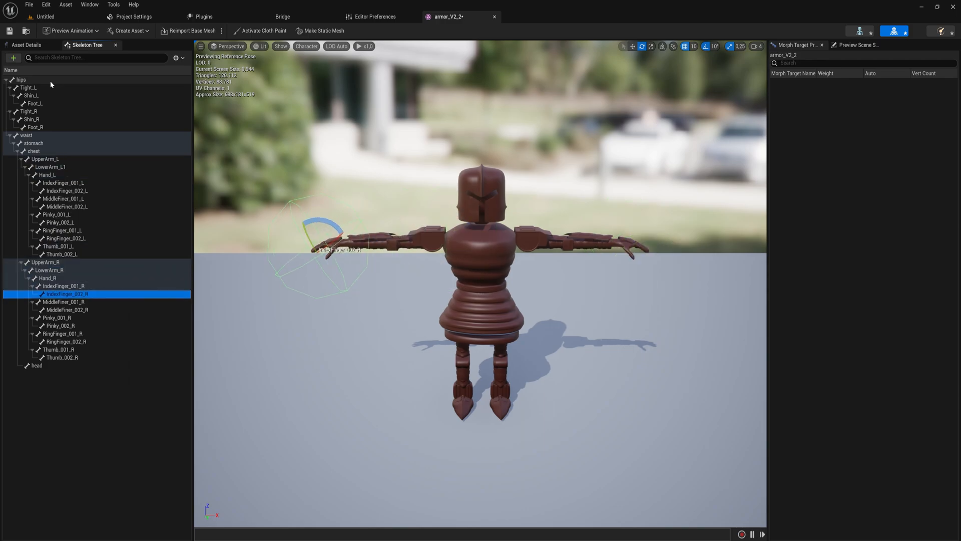
key(Down)
key(Down)
key(Down)
key(Down)
key(Down)
key(Down)
key(Down)
key(Down)
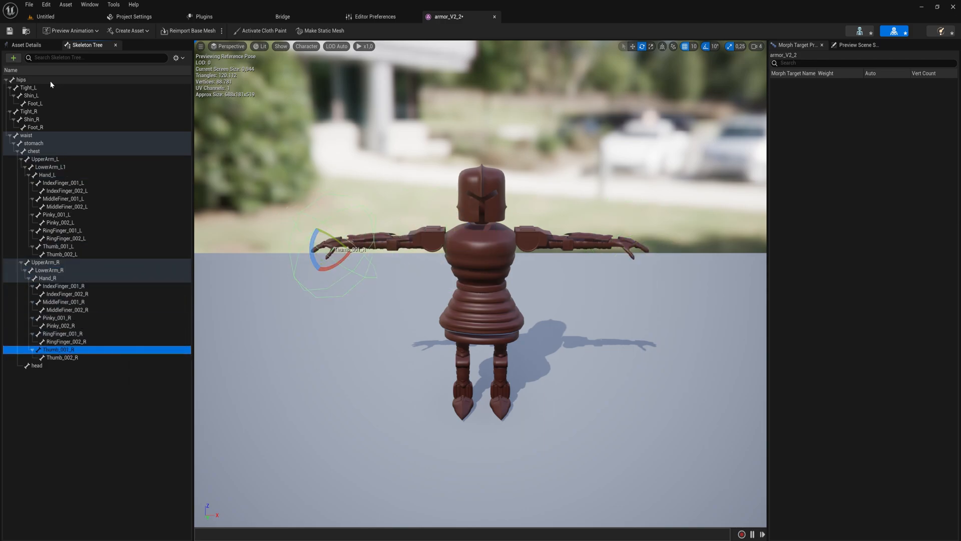
key(Up)
key(Up)
key(Up)
key(Up)
key(Up)
key(Up)
key(Up)
key(Up)
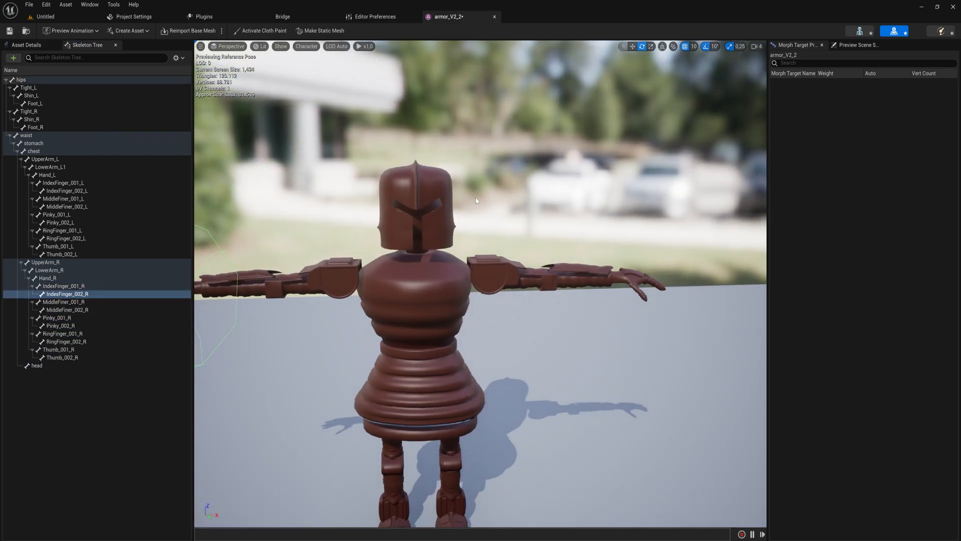
Create a Control Rig asset from the armor_V2_2 skeletal mesh and open it for editing
click(44, 17)
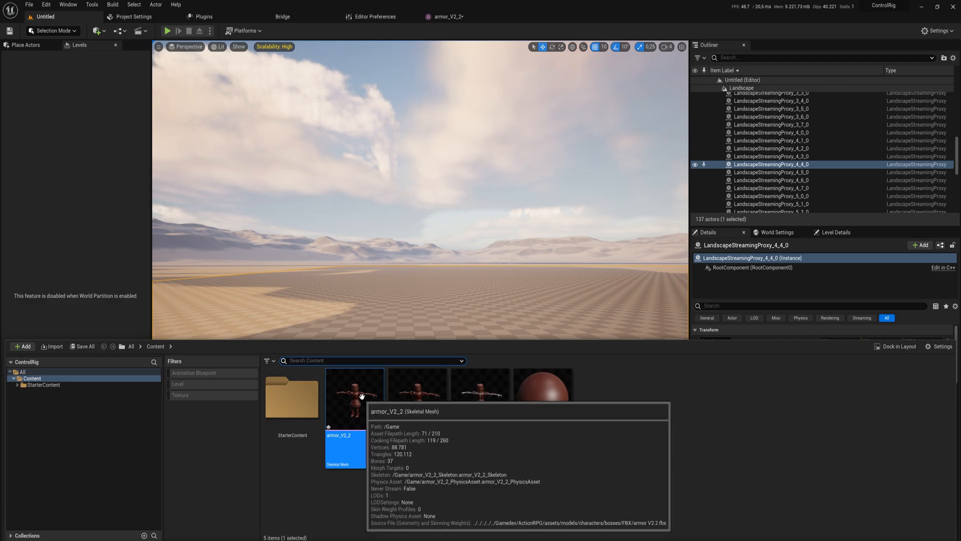
right_click(356, 414)
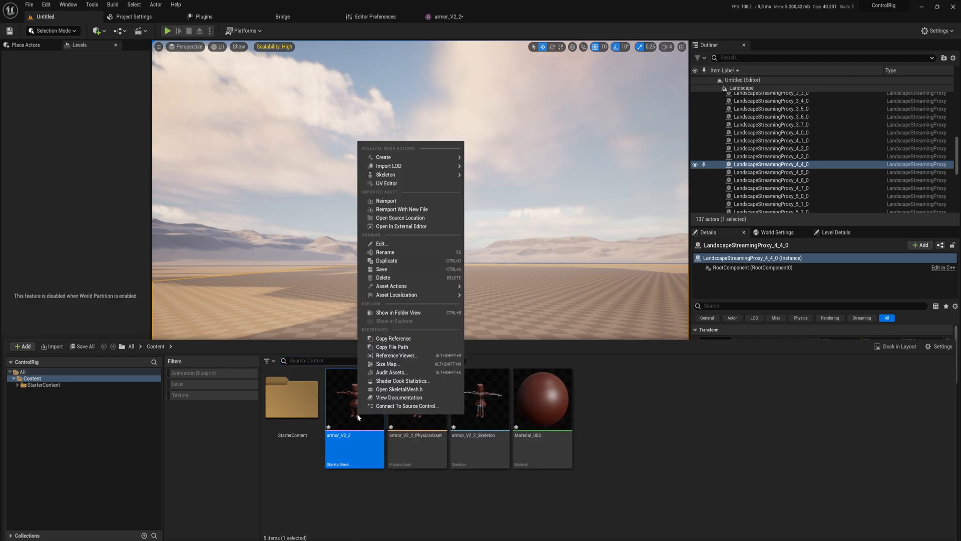
mouse_move(433, 159)
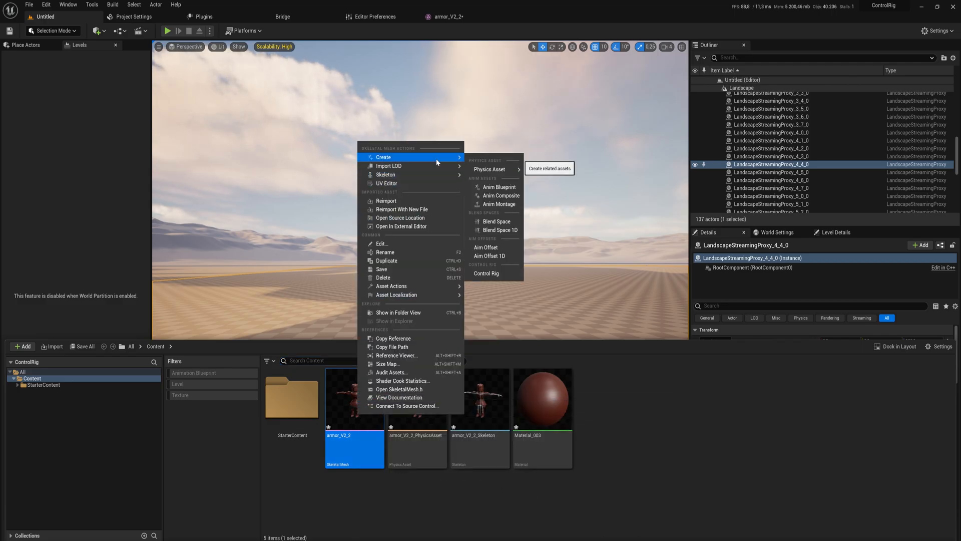
click(502, 273)
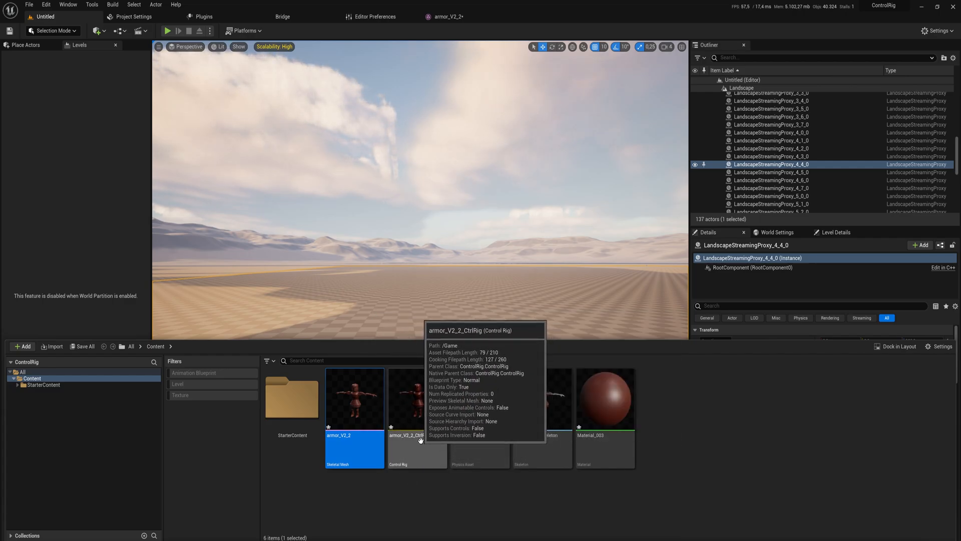
double_click(423, 403)
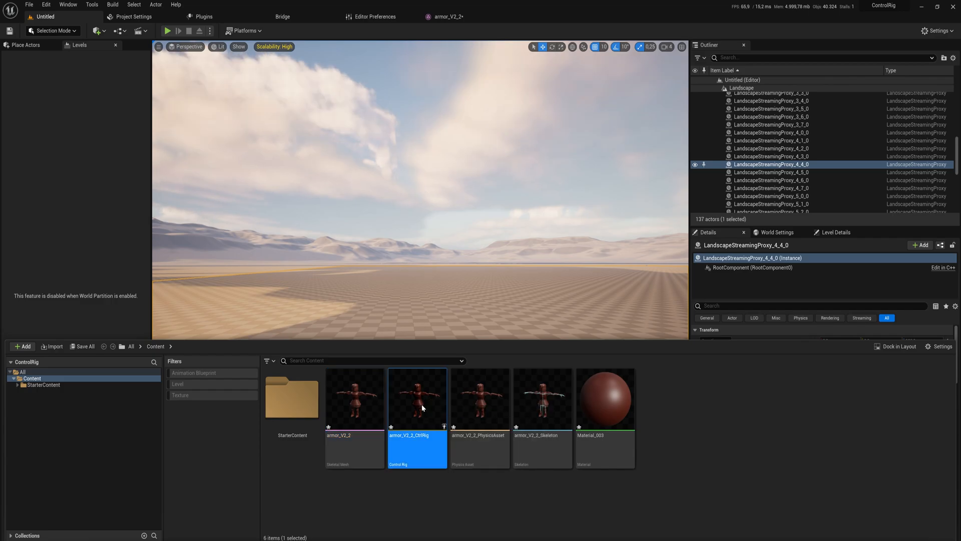
right_drag(587, 203, 501, 216)
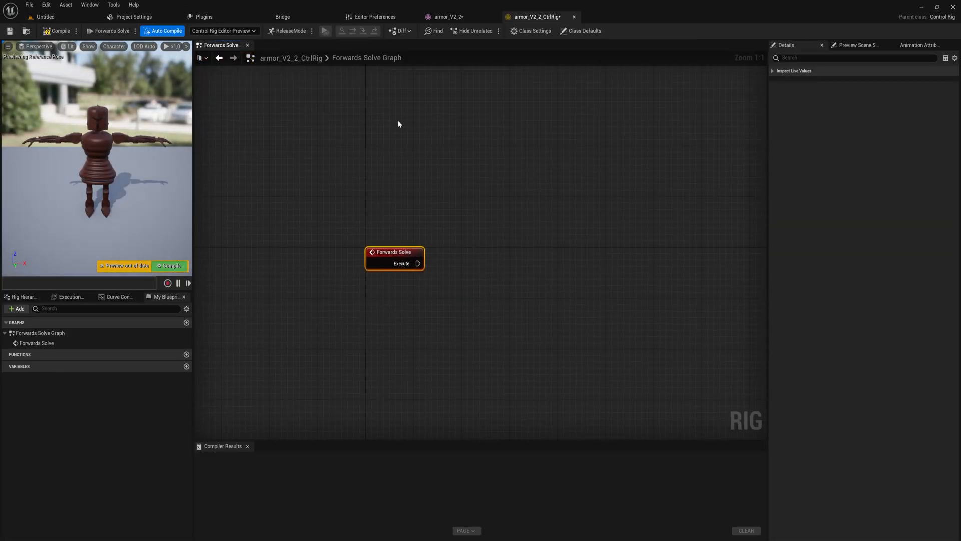
right_click(498, 269)
text(get player)
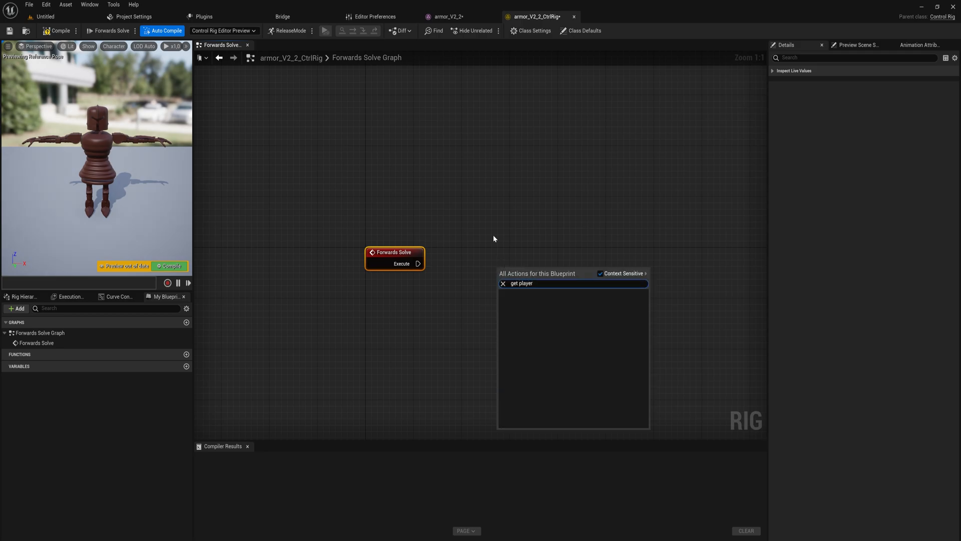
key(ctrl+a)
key(BackSpace)
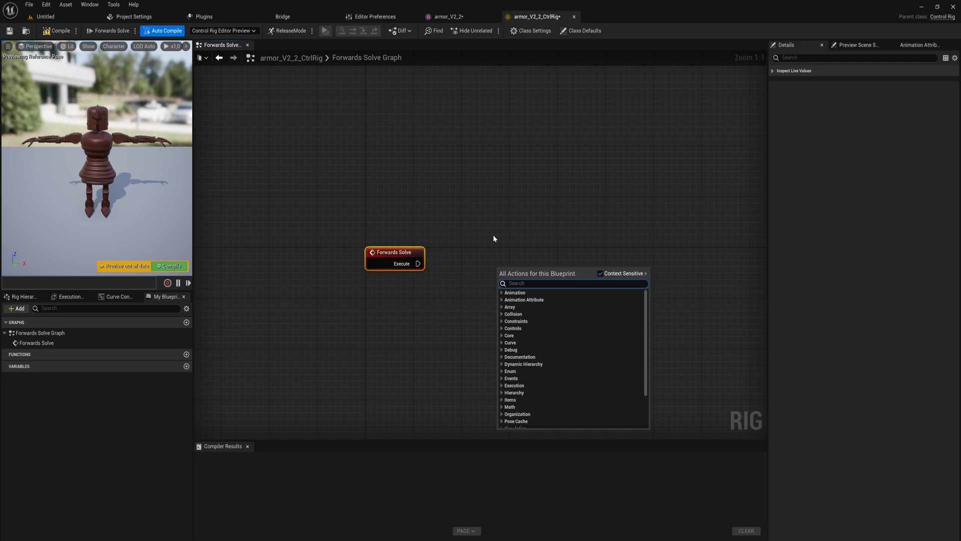
click(488, 233)
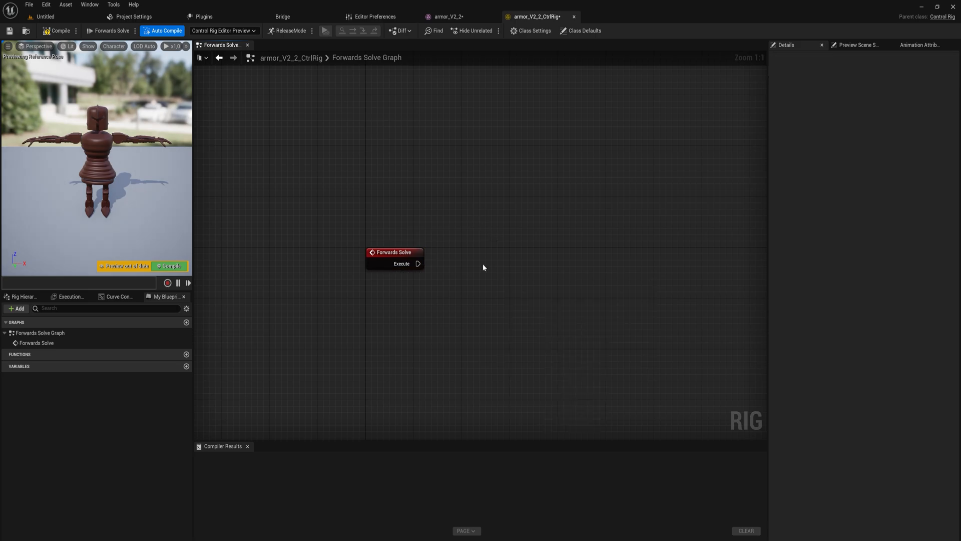
Compile the control rig and collapse the hips bone tree in the rig hierarchy
click(170, 266)
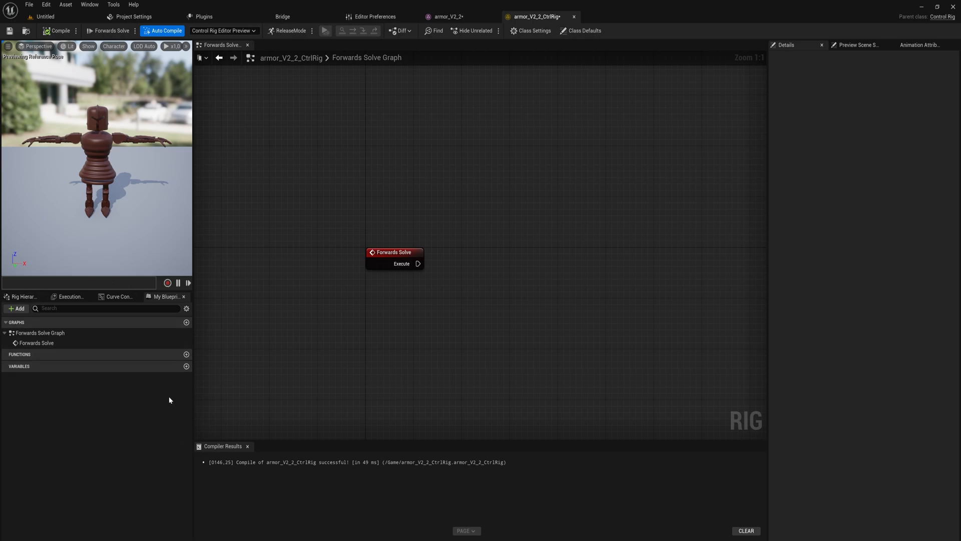
click(24, 299)
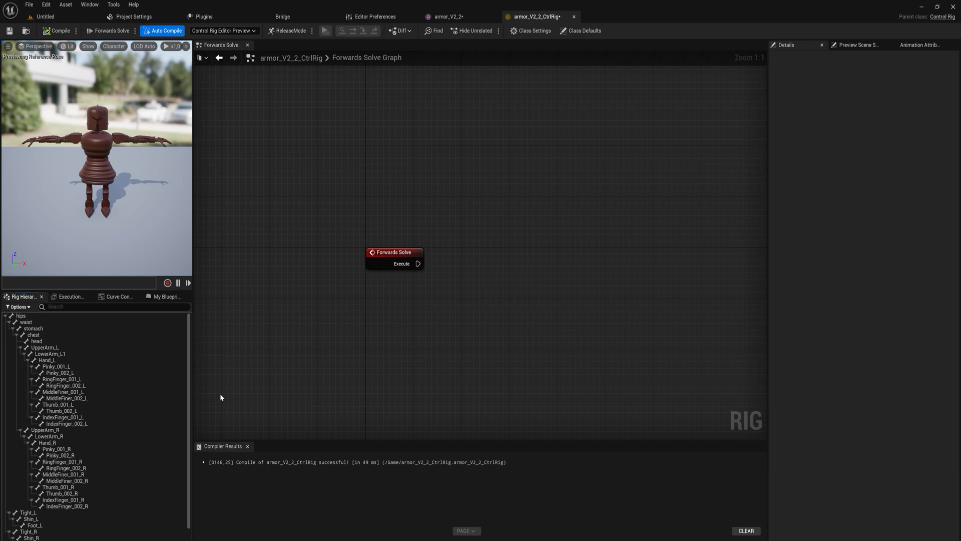
drag(189, 366, 189, 346)
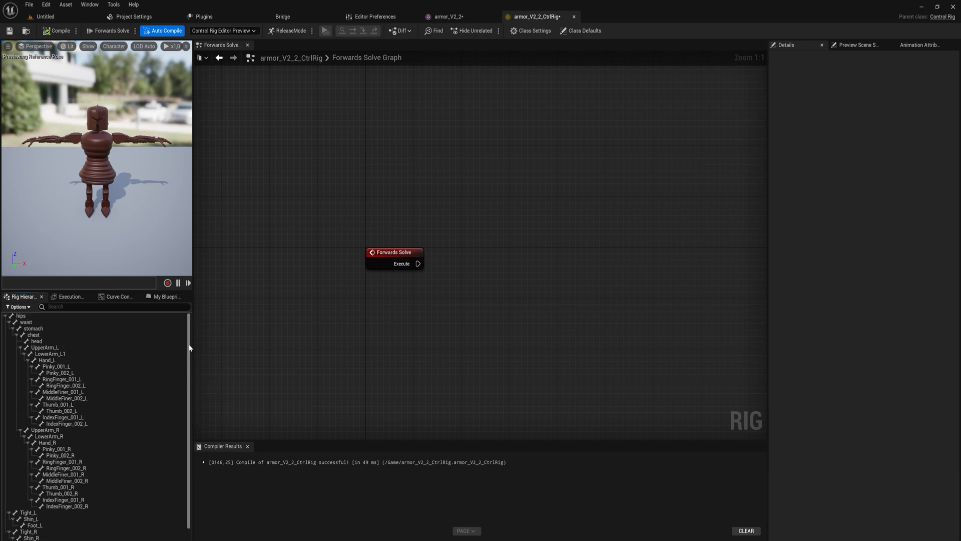
click(5, 316)
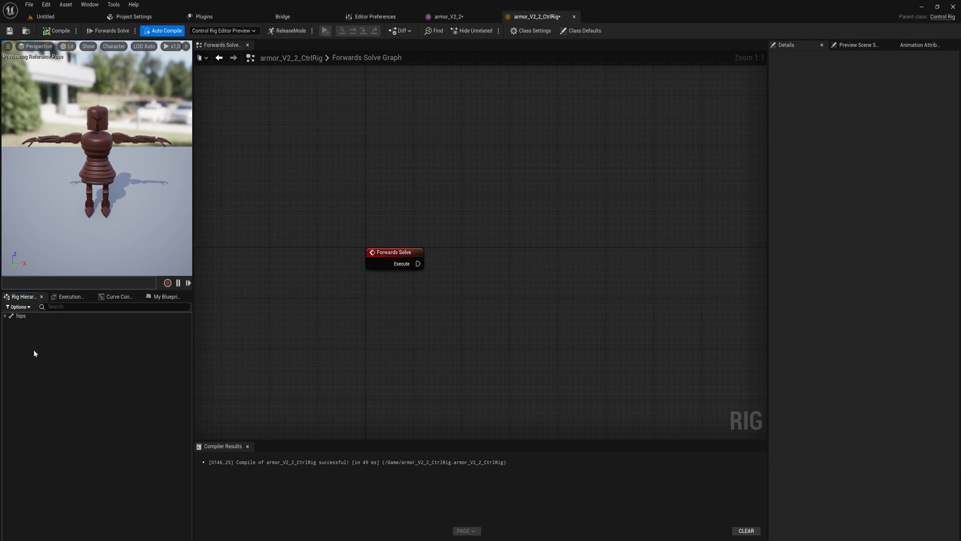
Add a new control at the top level of the rig hierarchy and name it Root
right_click(43, 386)
mouse_move(146, 199)
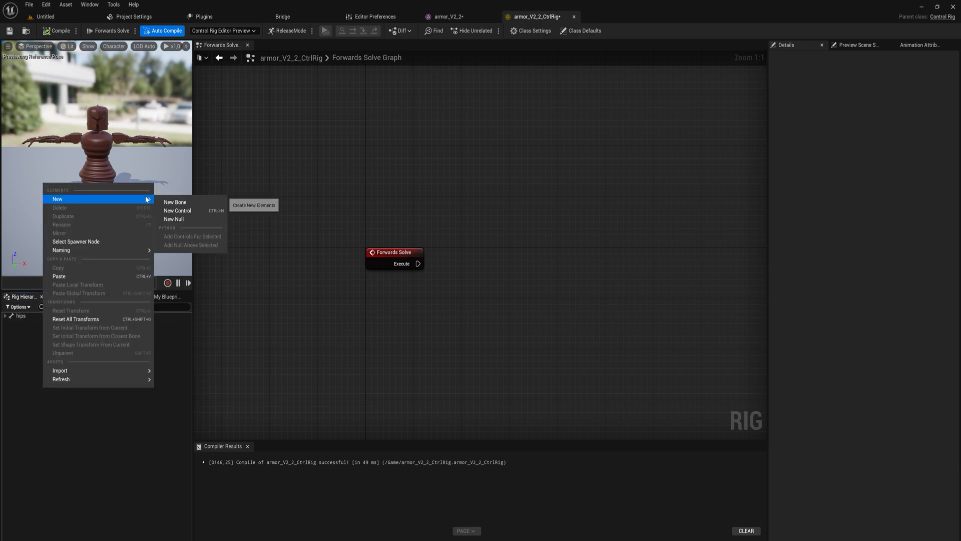
click(182, 210)
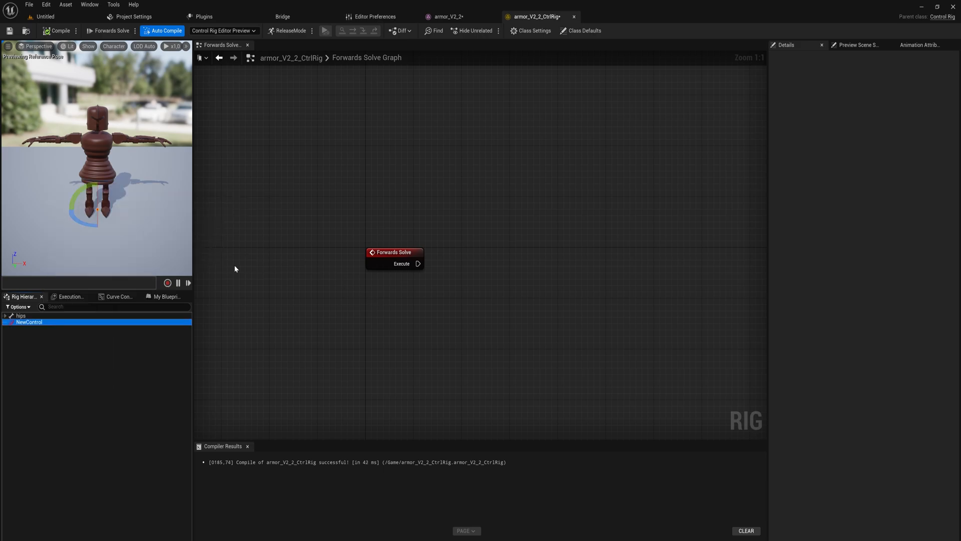
click(58, 324)
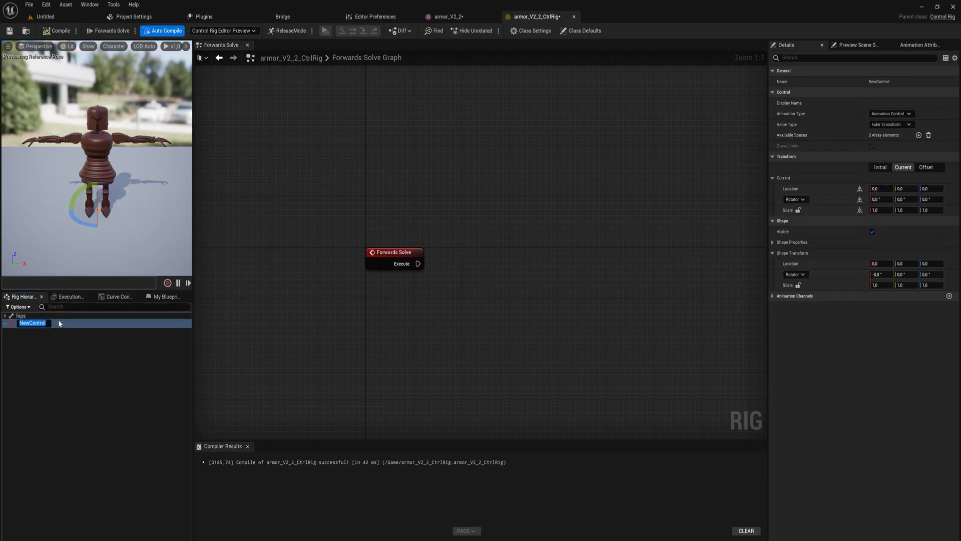
text(Root)
key(Return)
Set the Root control's shape to Square_Thick
right_drag(96, 160, 86, 220)
key(w)
key(s)
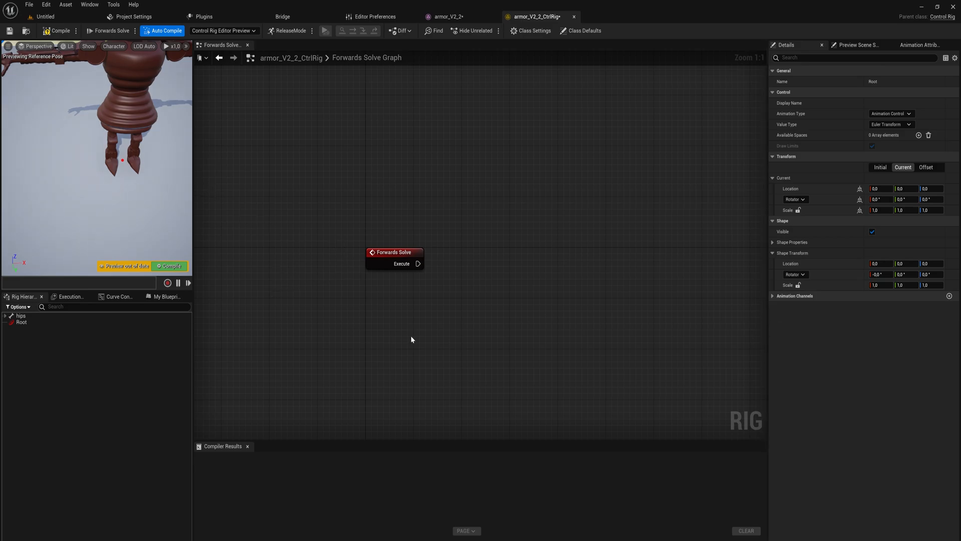
click(77, 324)
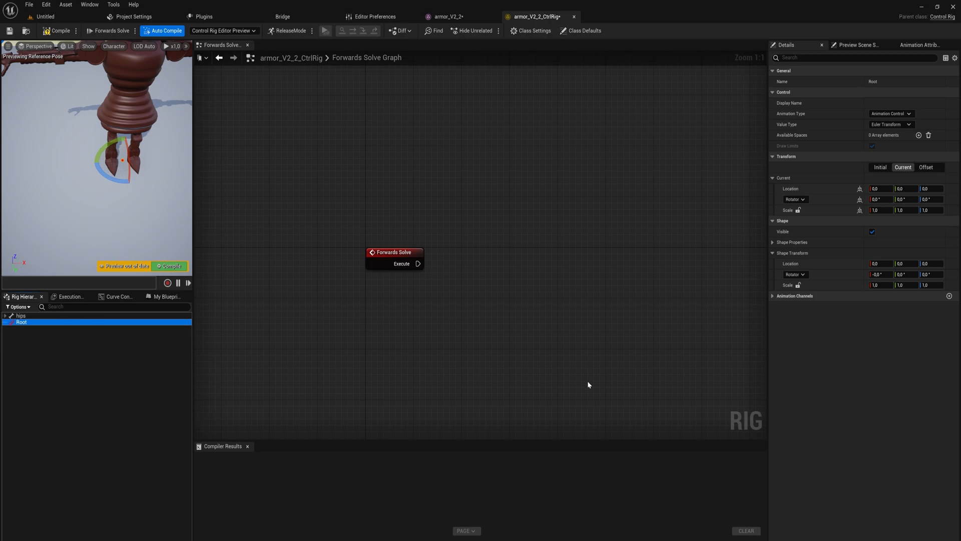
click(773, 243)
click(904, 254)
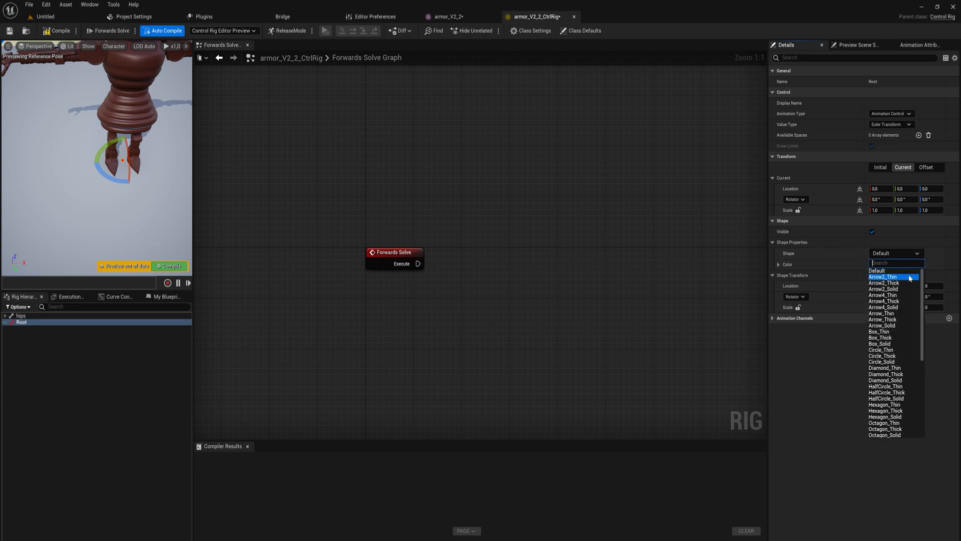
text(sq)
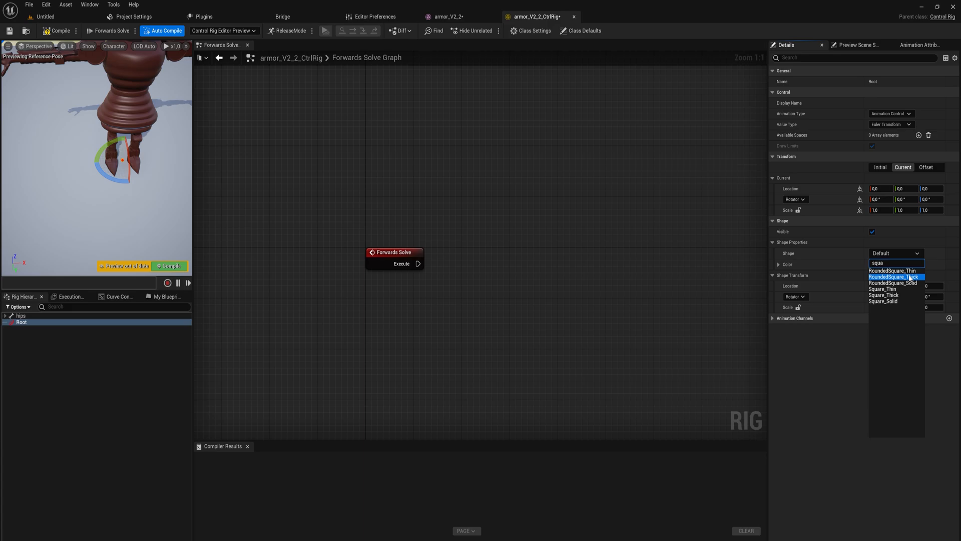
text(ua)
click(909, 295)
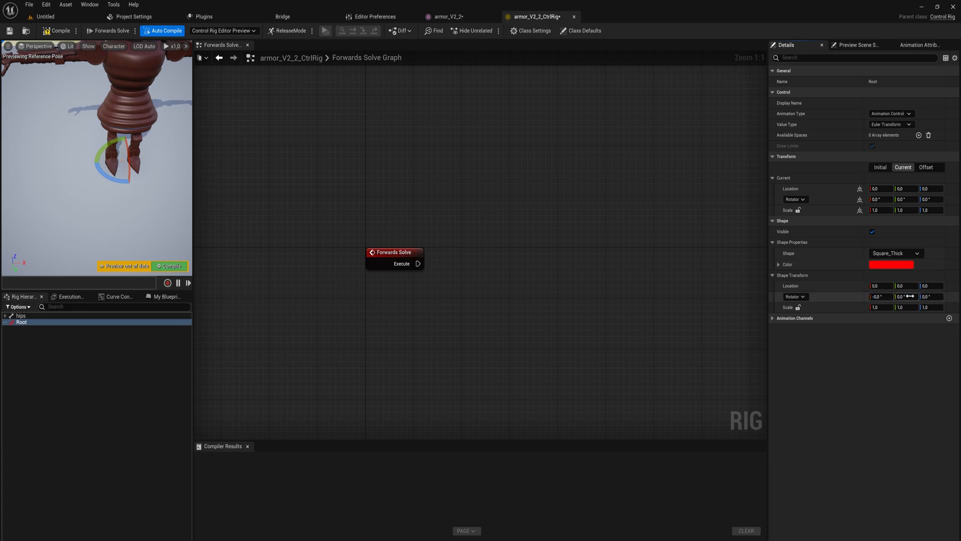
Set the Root control's shape color to a vivid purple with R about 0.63, G 0 and B 1
click(891, 265)
drag(769, 317, 774, 298)
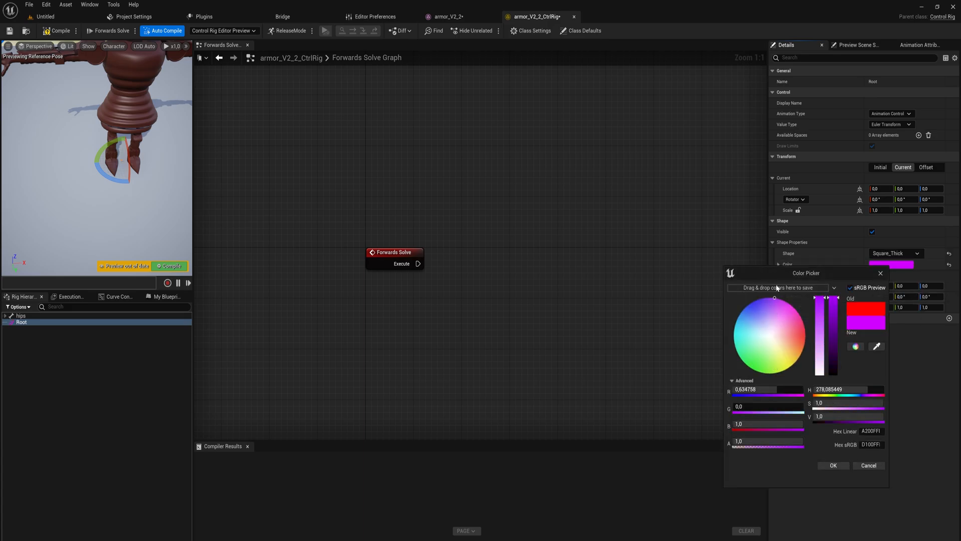
click(834, 465)
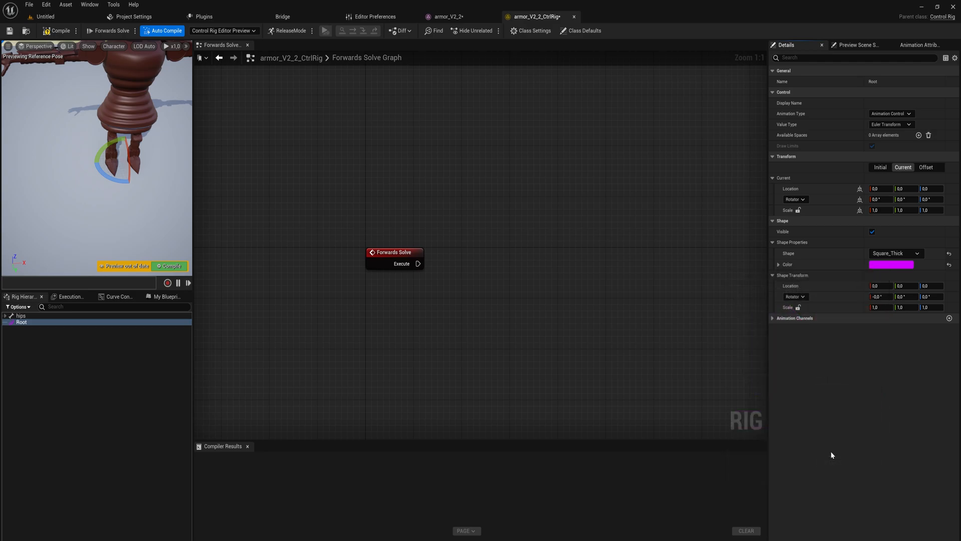
Lock the proportions of the Root control's shape scale and set the scale to 15 on all axes
drag(877, 308, 896, 308)
right_drag(60, 129, 115, 158)
key(w)
key(s)
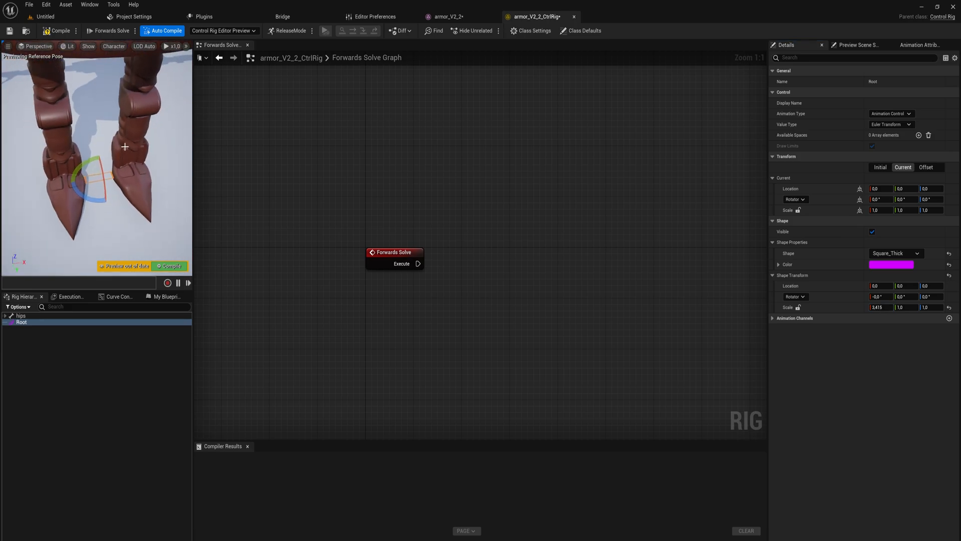
click(798, 307)
click(881, 307)
text(10)
key(Return)
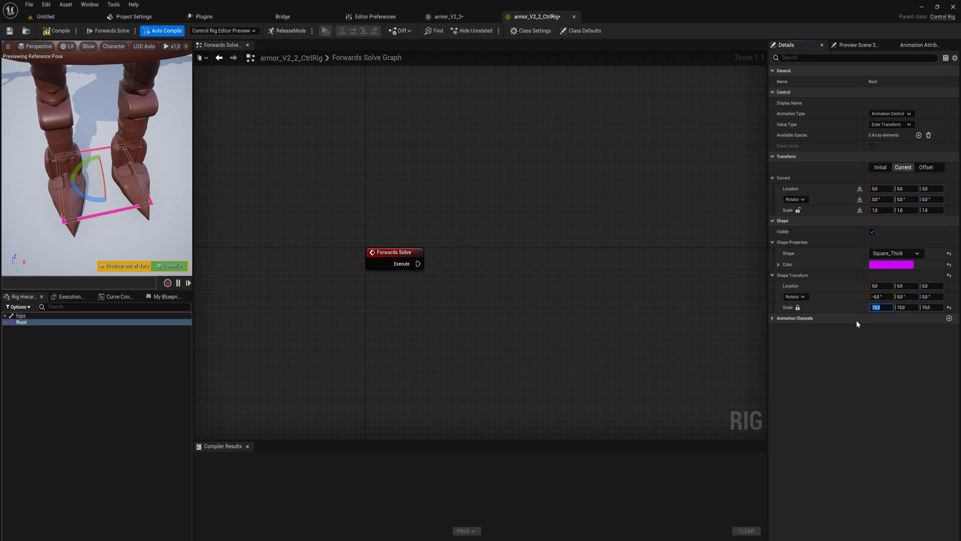
text(15)
key(Return)
right_drag(81, 144, 144, 226)
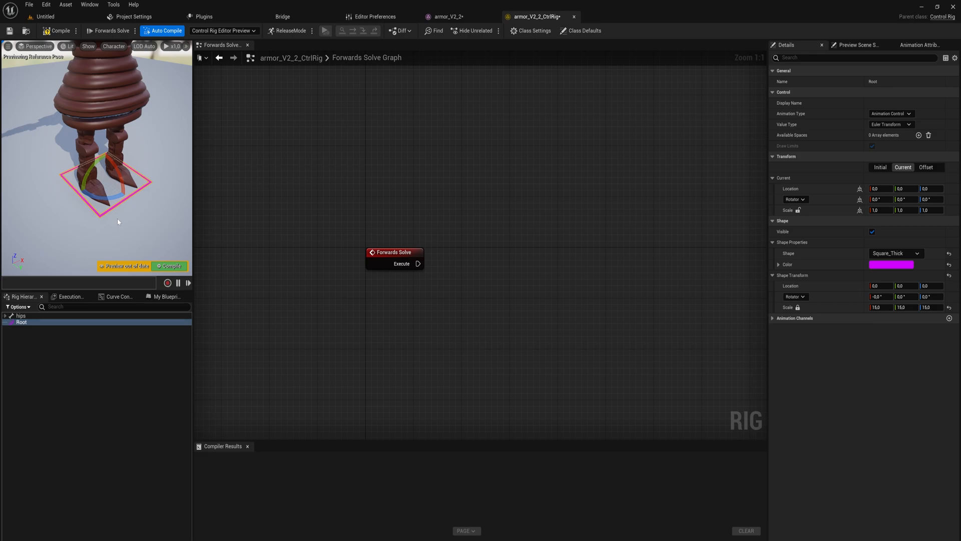
right_drag(113, 168, 112, 152)
scroll(113, 153, down, 5)
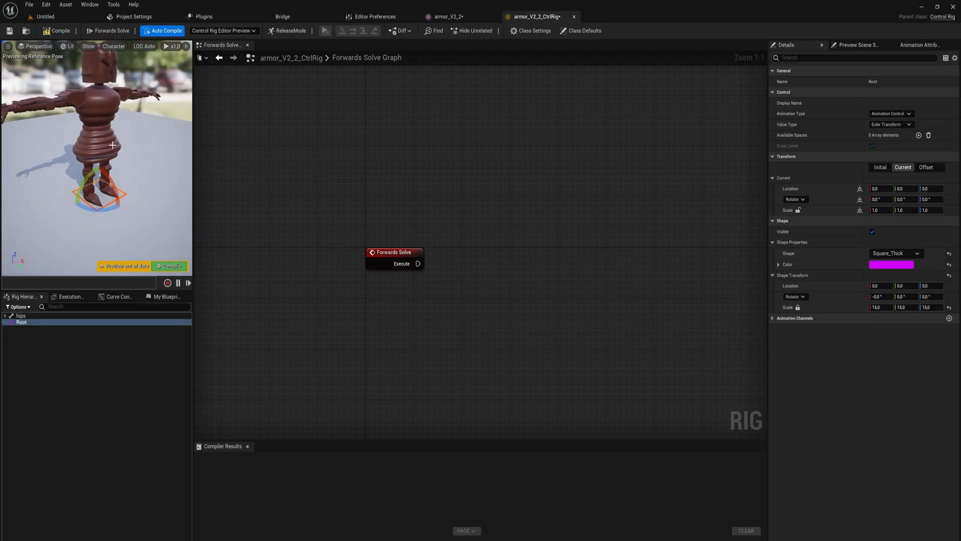
Compile the control rig and select the square Root control around the feet in the preview
click(171, 265)
scroll(112, 224, up, 4)
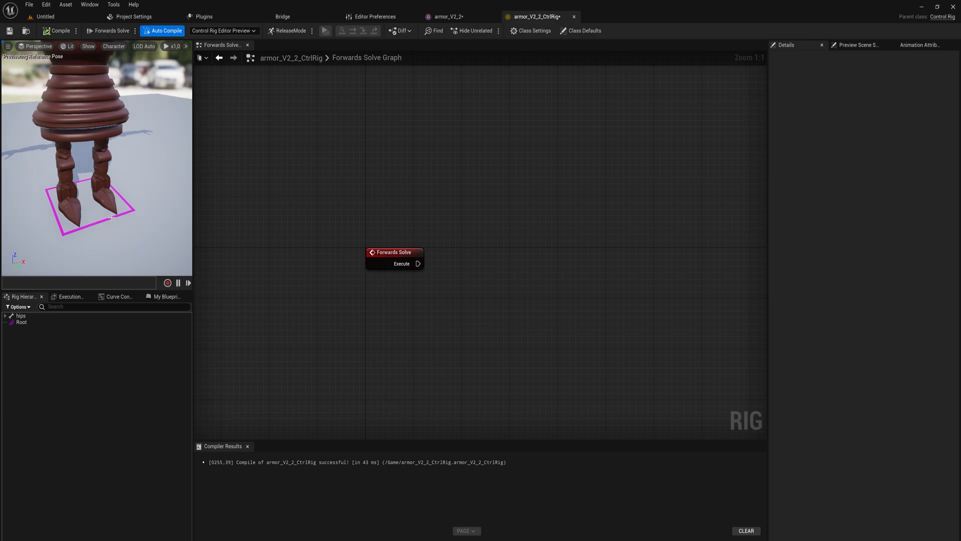
click(112, 217)
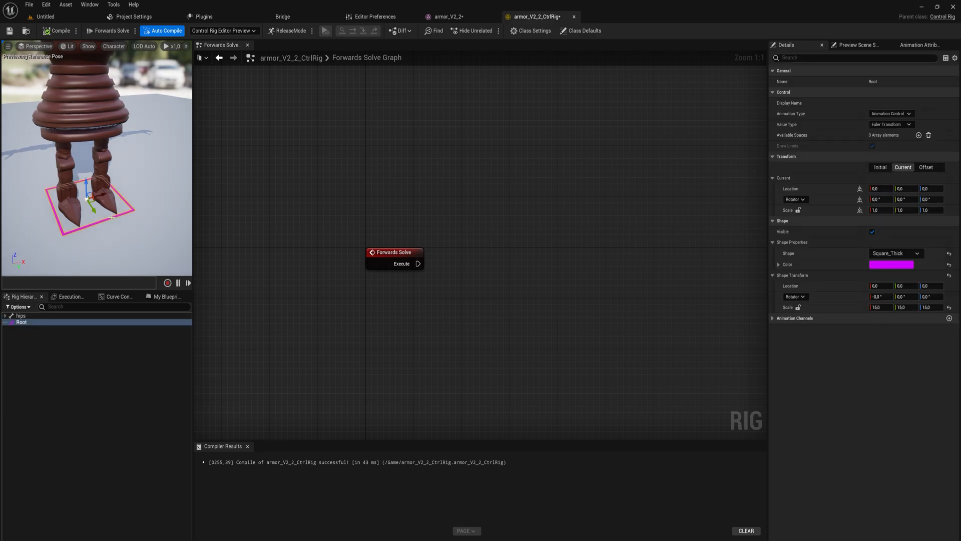
Widen the details area and enable the Root control's minimum limits for location, rotation and scale
drag(768, 187, 662, 196)
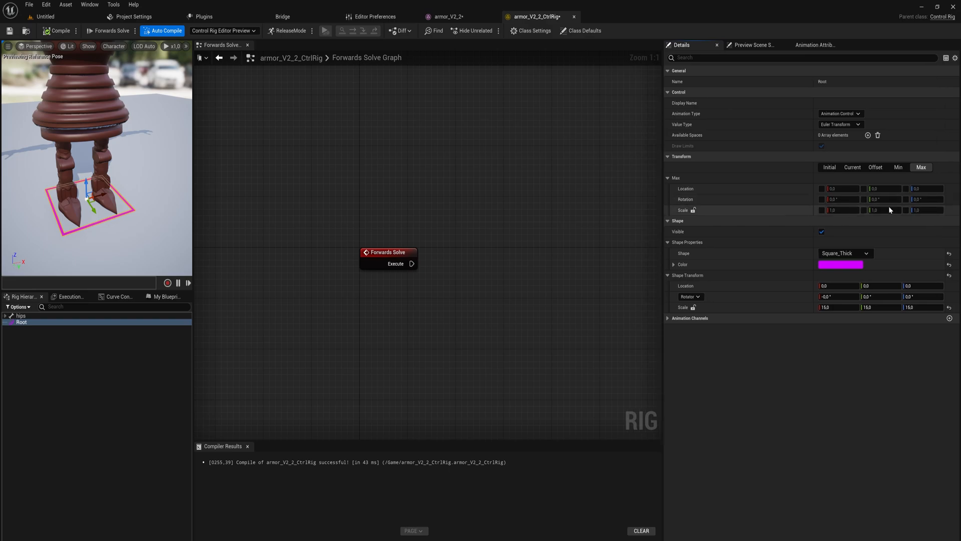
click(898, 167)
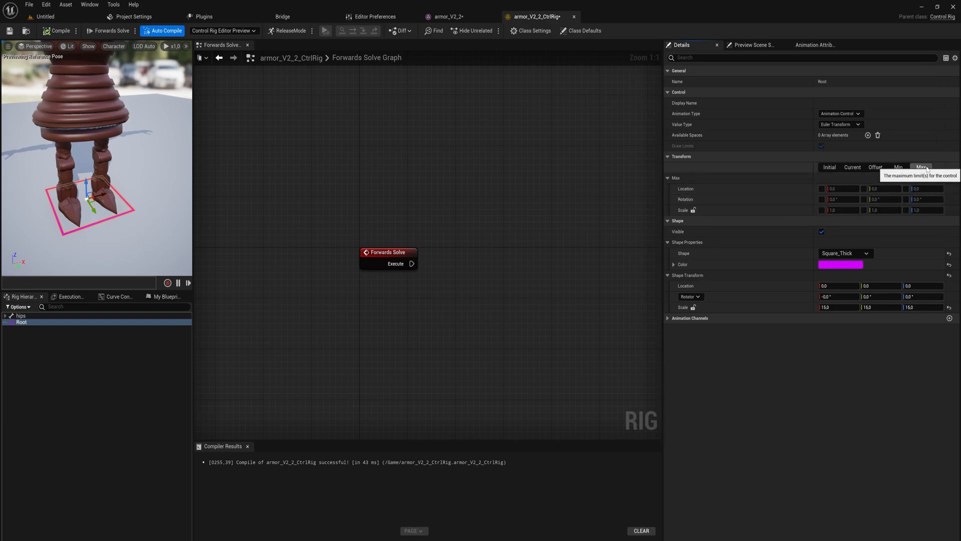
click(821, 189)
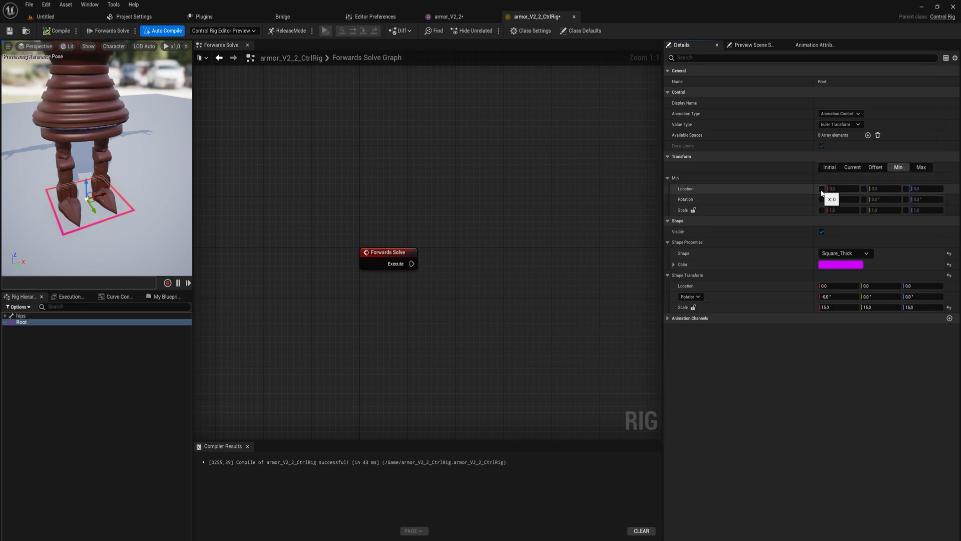
click(821, 199)
click(821, 210)
click(864, 189)
click(863, 199)
click(864, 211)
Enable the Root control's maximum limits for location, rotation and scale
click(921, 167)
click(821, 189)
click(821, 210)
click(863, 200)
click(863, 210)
click(905, 188)
click(906, 199)
click(905, 210)
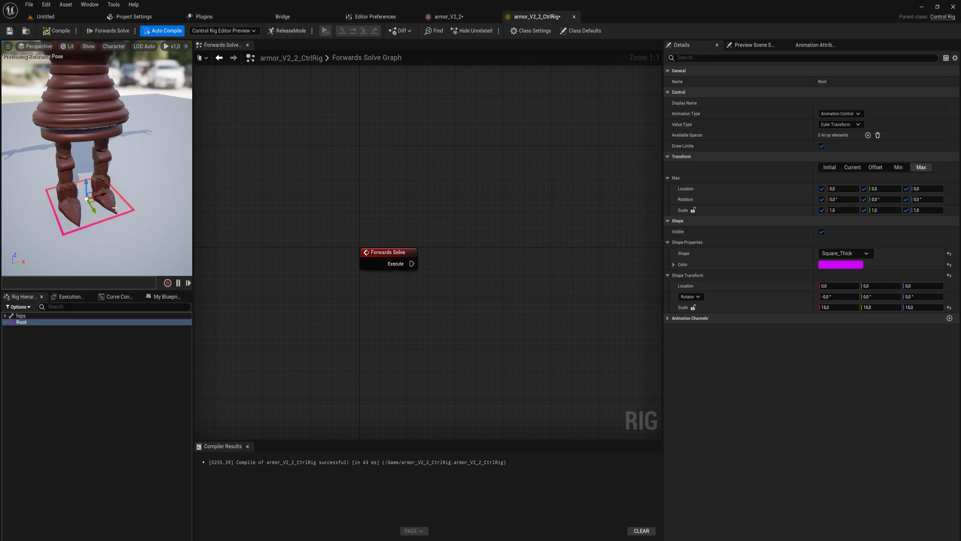
Add a new child control under Root in the rig hierarchy and select it
right_click(23, 324)
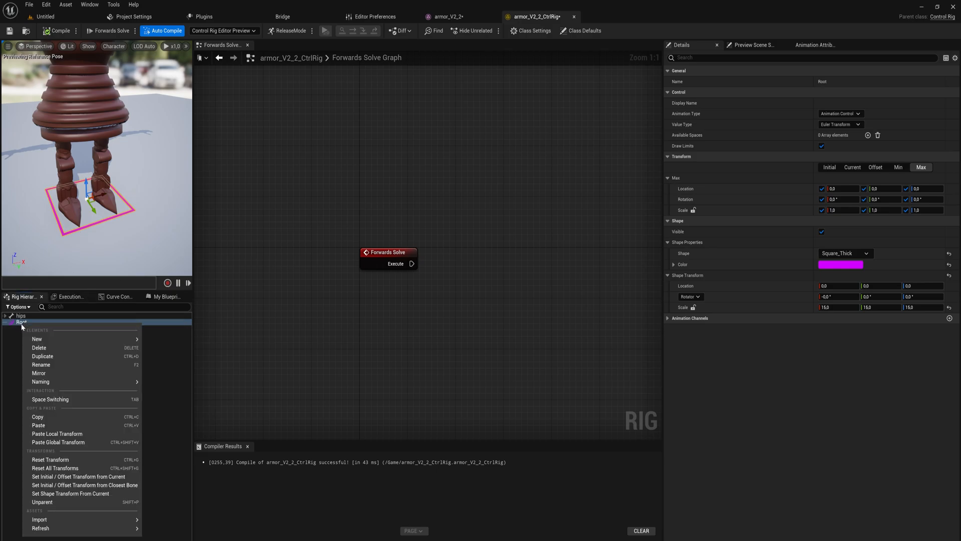
mouse_move(65, 339)
click(173, 352)
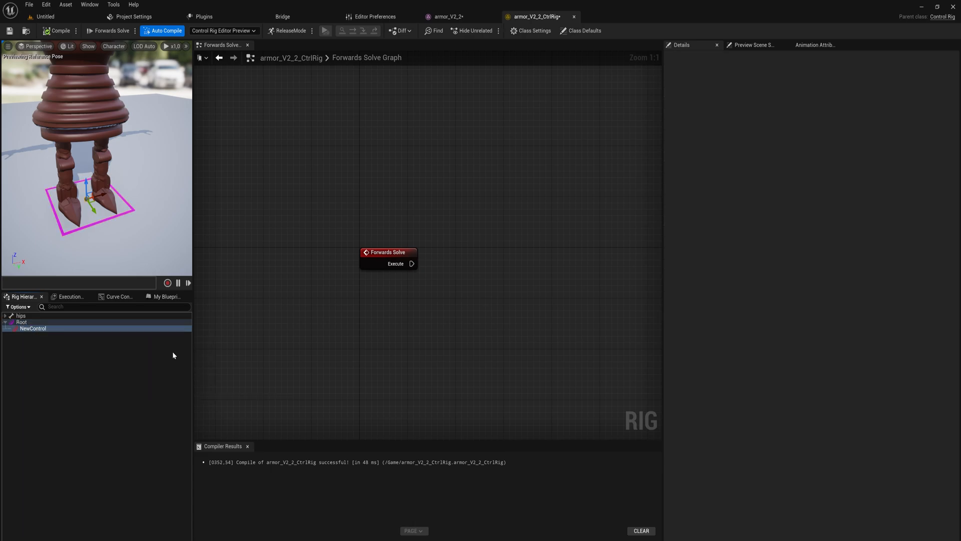
click(48, 329)
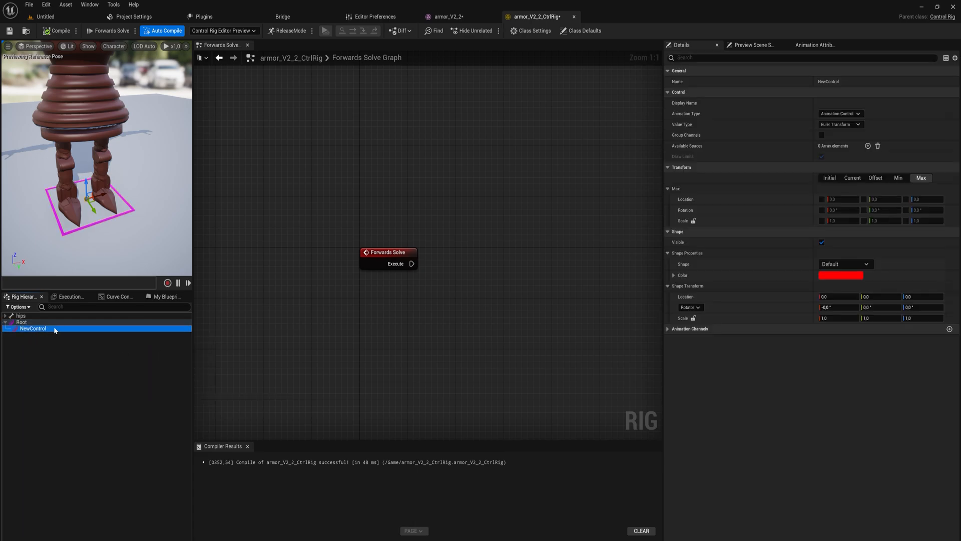
Give the new control the RoundedTriangle_Thick shape, scaled uniformly to 2 and rotated 180° about Z
click(854, 266)
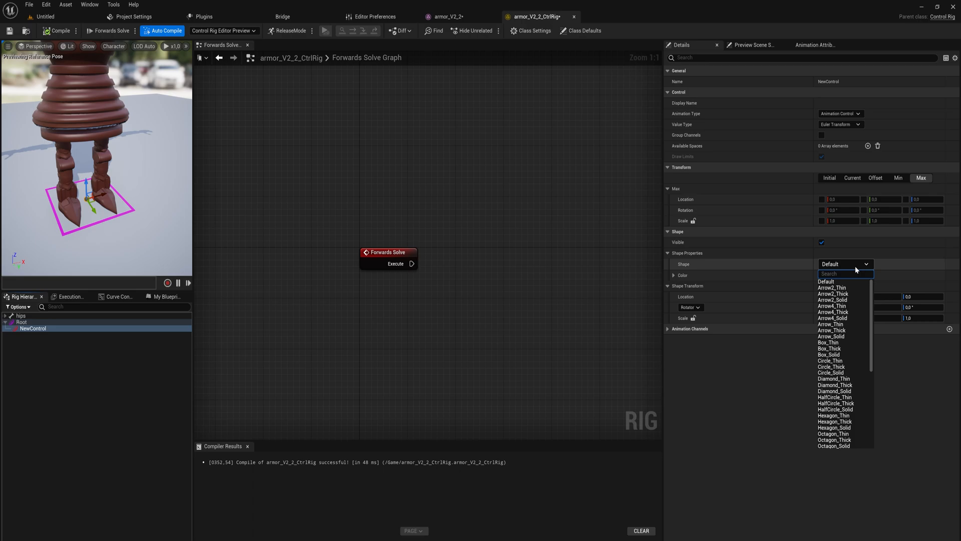
text(tri)
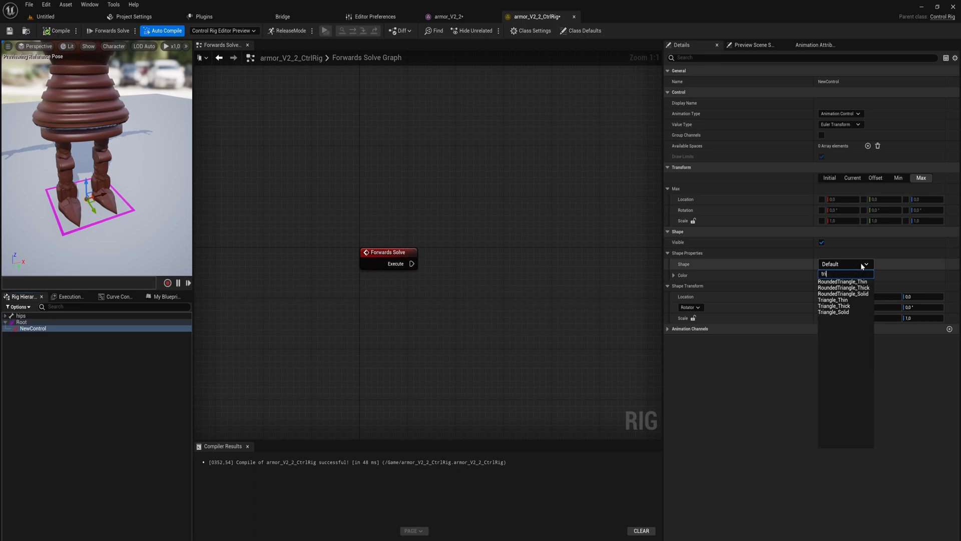
click(864, 289)
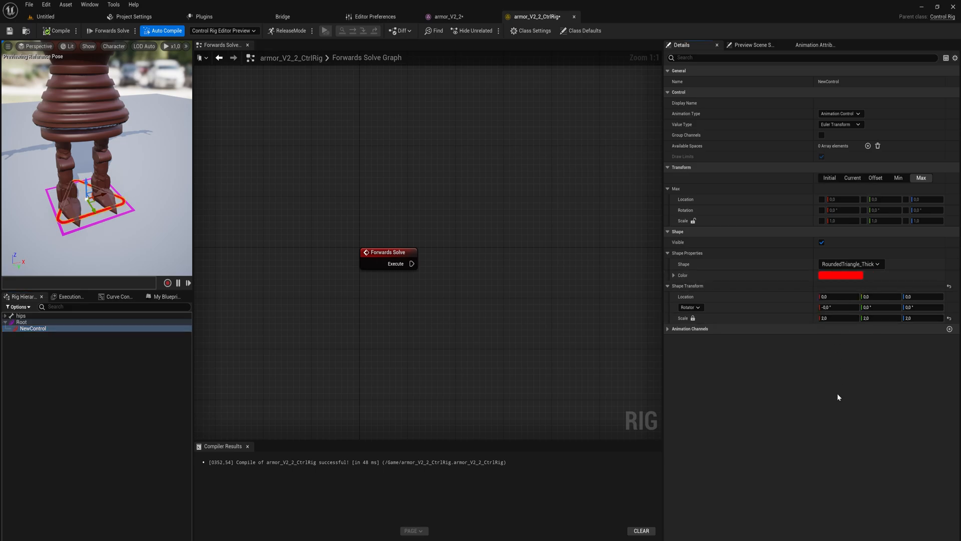
click(922, 308)
text(180)
key(Return)
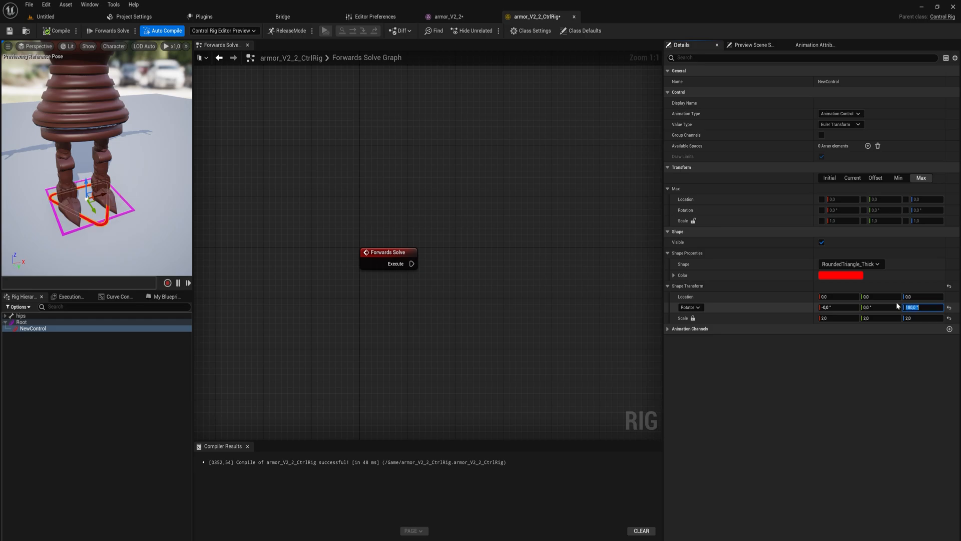
Try raising the new triangle control above the feet in the preview and undo the move
right_drag(53, 216, 145, 206)
right_drag(52, 216, 73, 145)
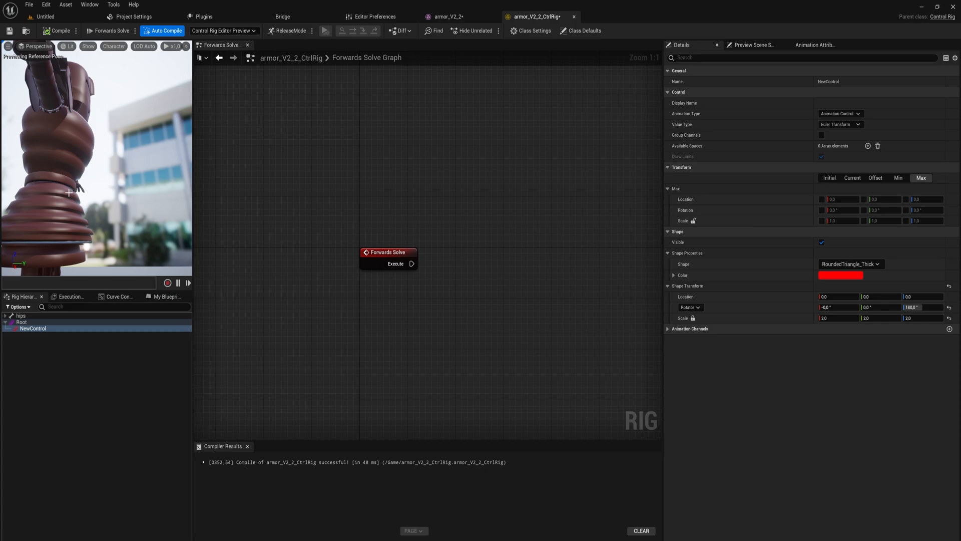
right_drag(91, 114, 54, 171)
drag(87, 163, 93, 139)
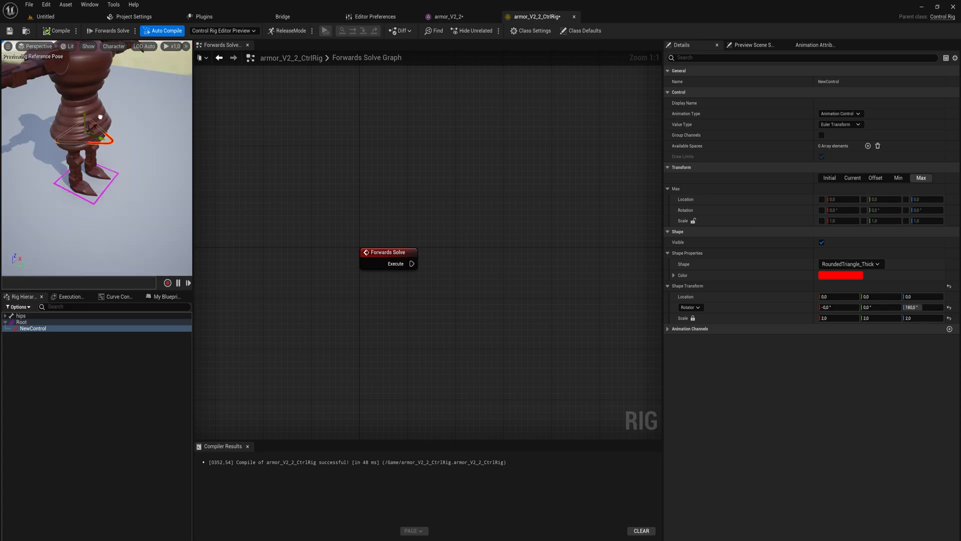
key(ctrl+z)
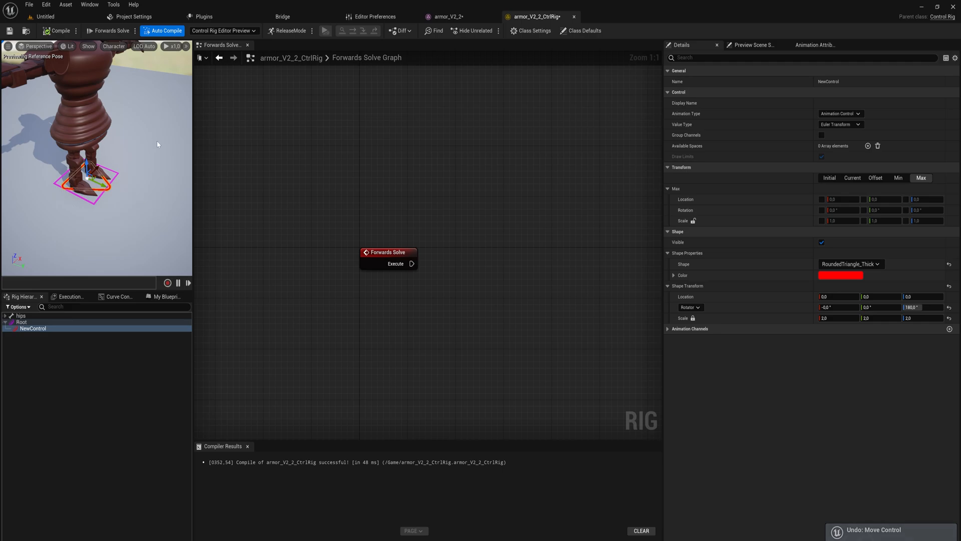
right_drag(157, 140, 111, 189)
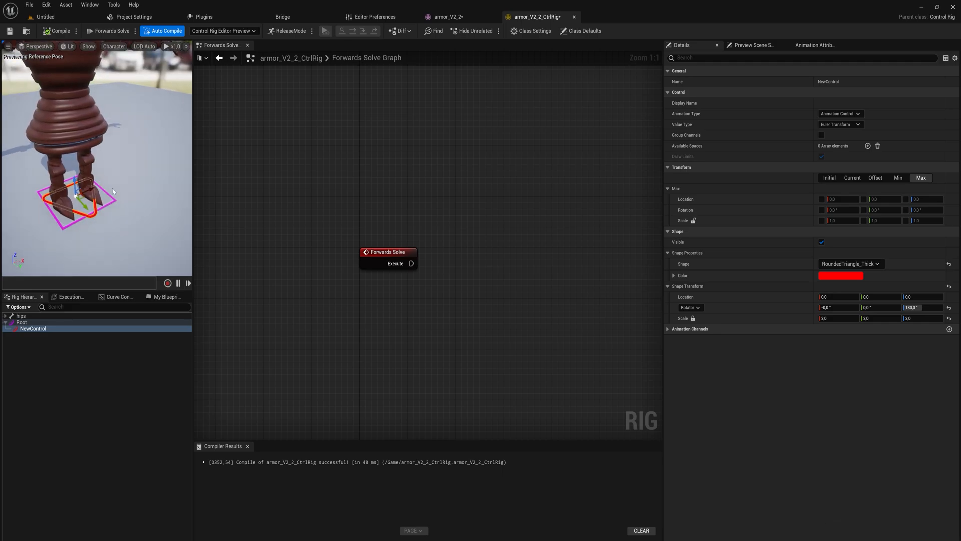
Rename the new control under Root to CharacterMovement
key(F2)
text(Chara)
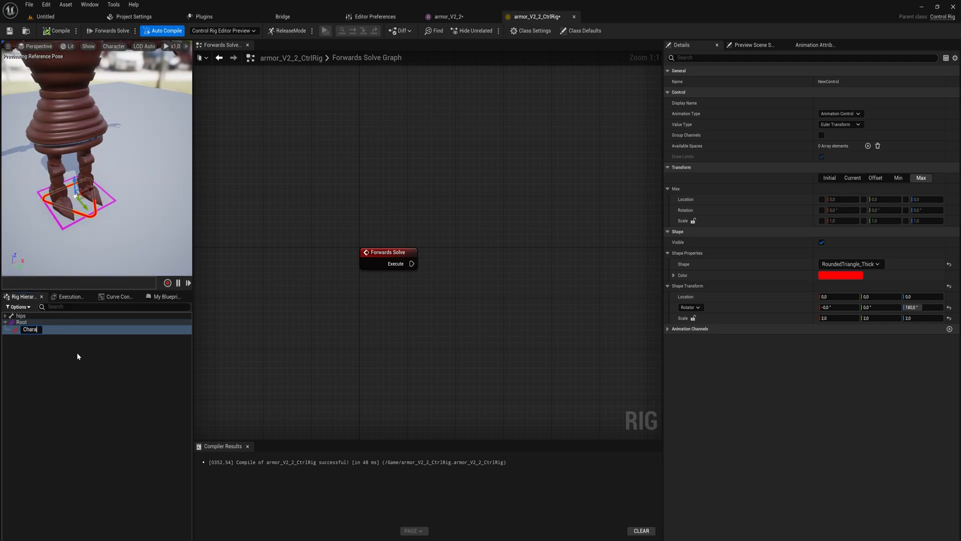
text(cterMovement)
key(Return)
right_drag(111, 219, 86, 183)
scroll(111, 220, down, 3)
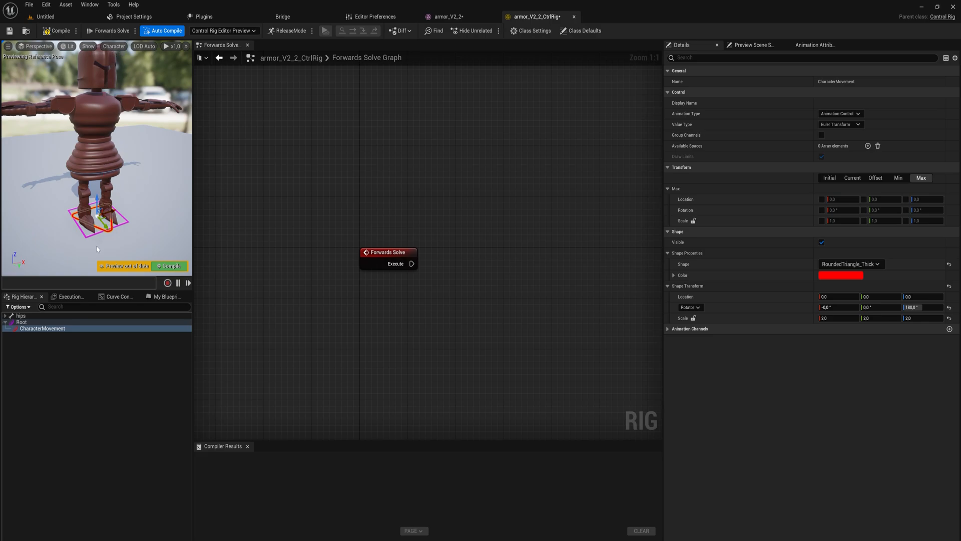
Add a Parent Constraint node, connect it to Forwards Solve and set its child to the hips bone
click(20, 316)
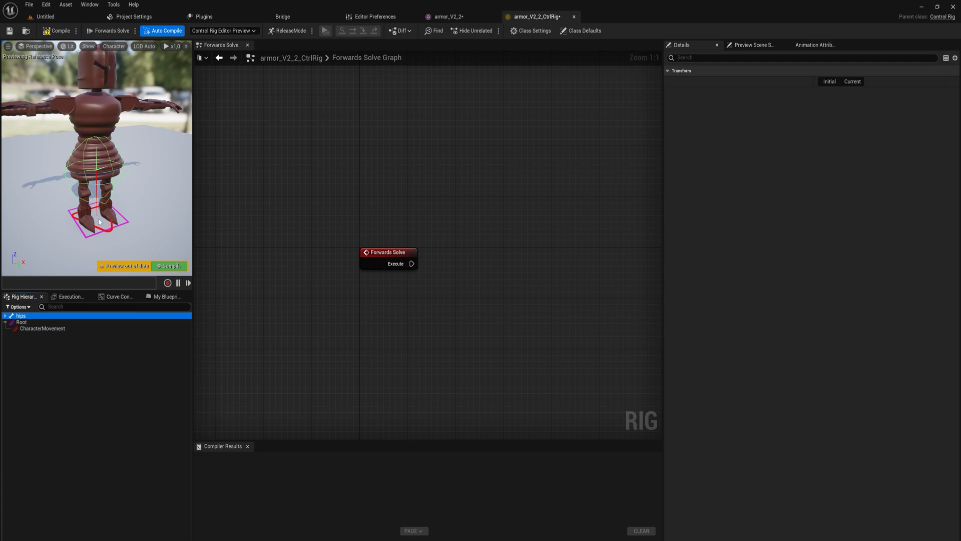
right_drag(463, 209, 406, 214)
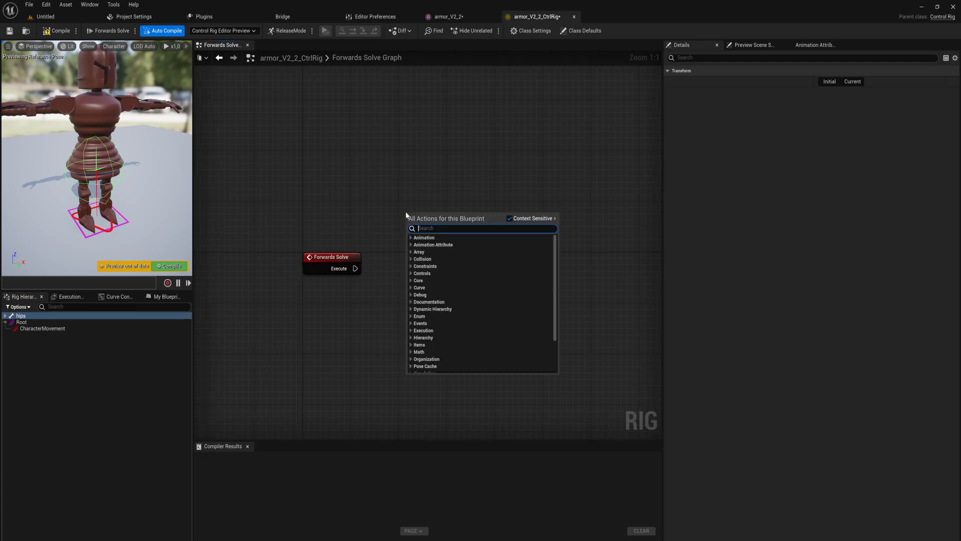
text(parent)
key(Return)
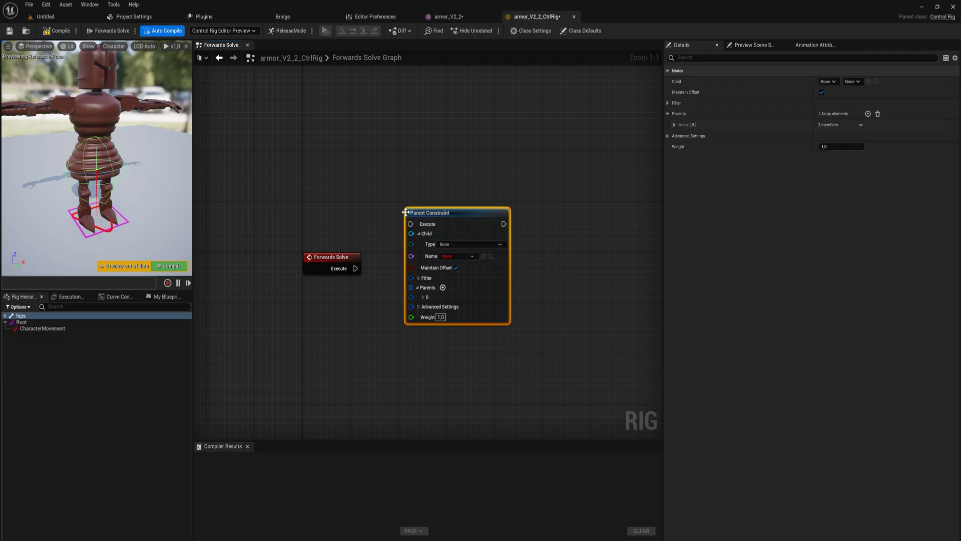
drag(355, 268, 425, 255)
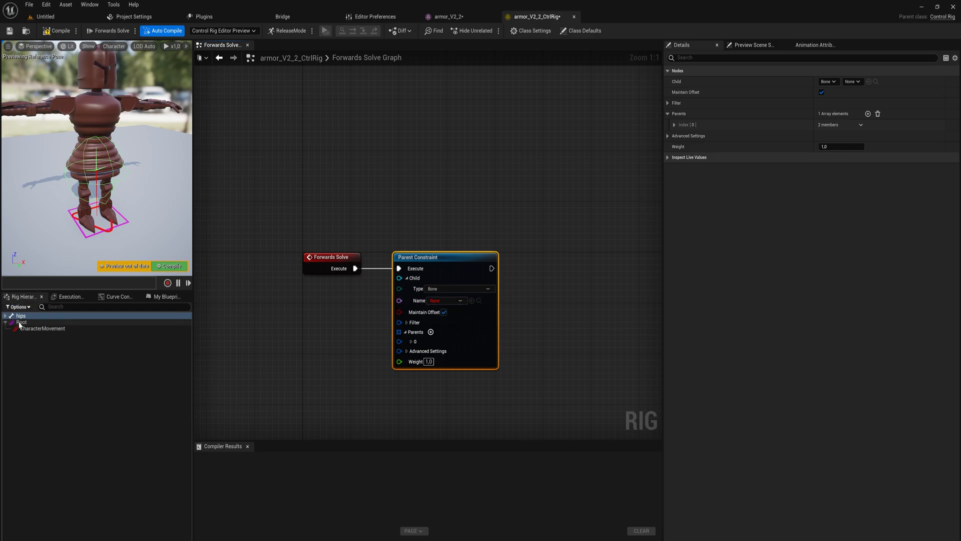
click(472, 301)
Set the Parent Constraint's first parent item to type Control with the name CharacterMovement
click(412, 342)
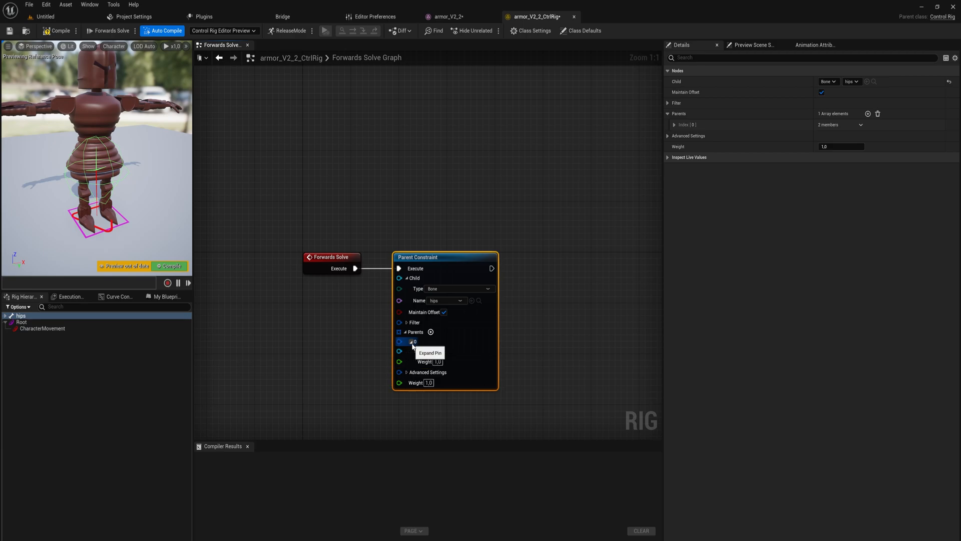
click(416, 352)
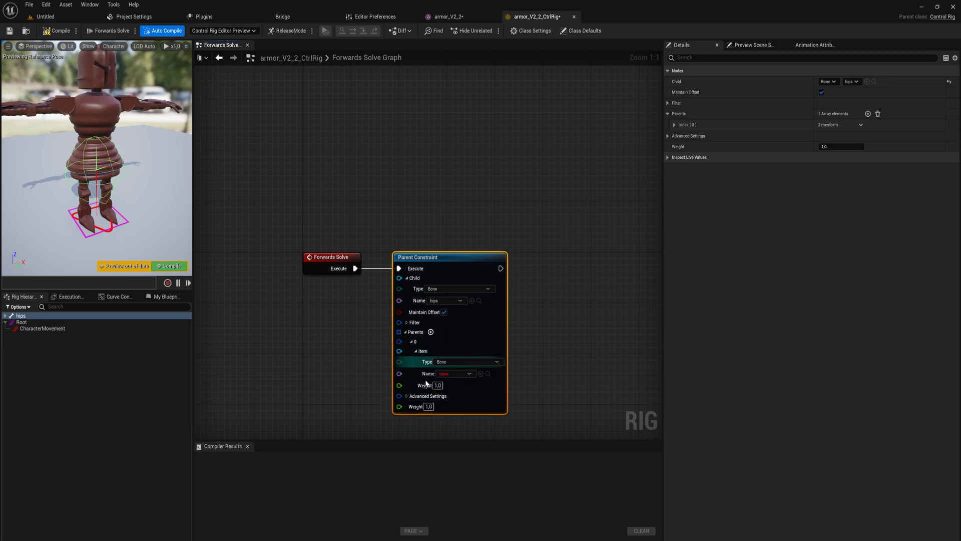
click(449, 362)
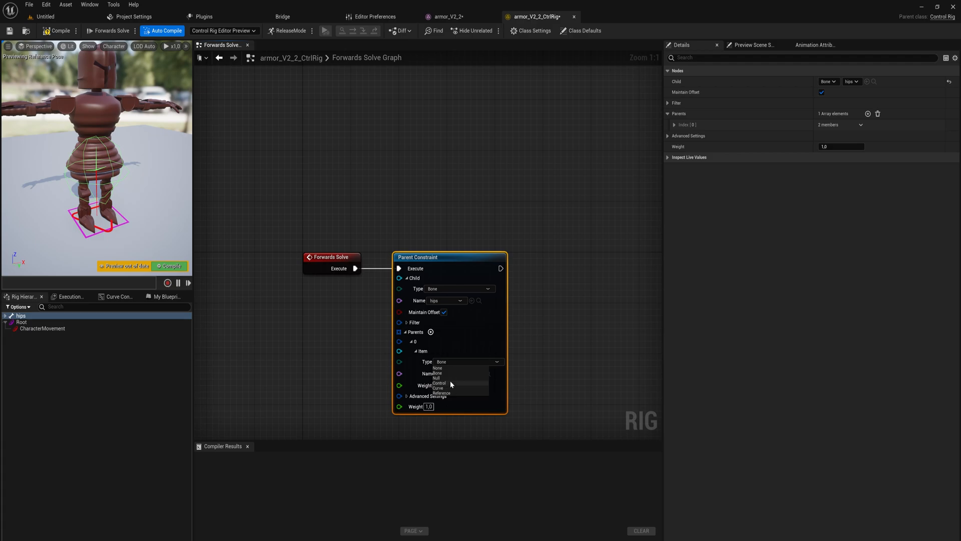
click(450, 382)
click(53, 328)
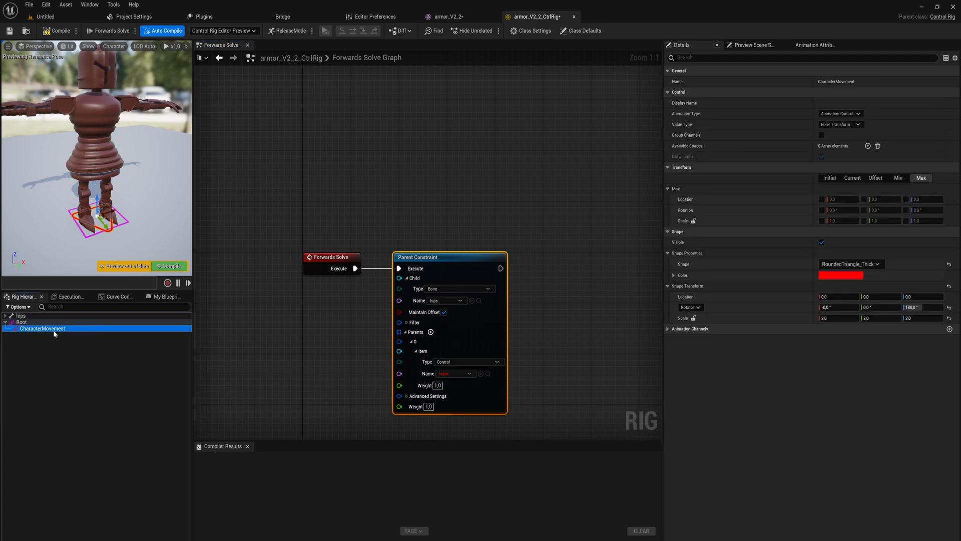
click(480, 373)
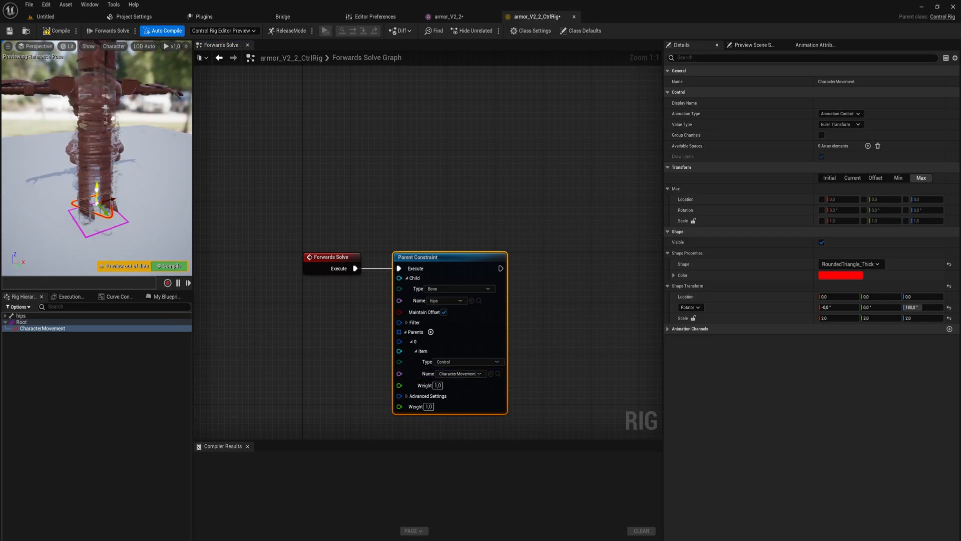
Test the constraint by moving the CharacterMovement control in the preview, and compile the control rig
mouse_move(105, 194)
mouse_down()
mouse_move(122, 213)
mouse_move(84, 177)
mouse_move(107, 201)
mouse_up()
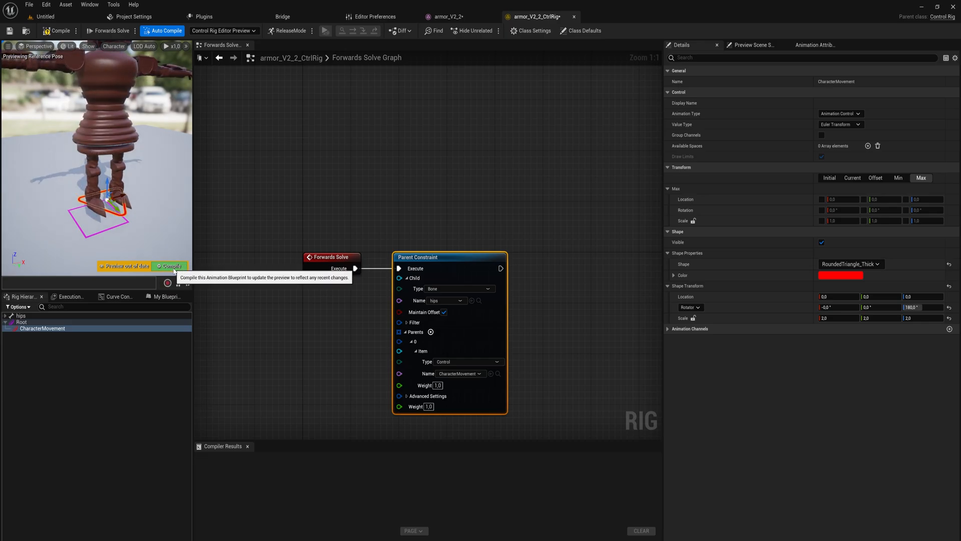
click(174, 269)
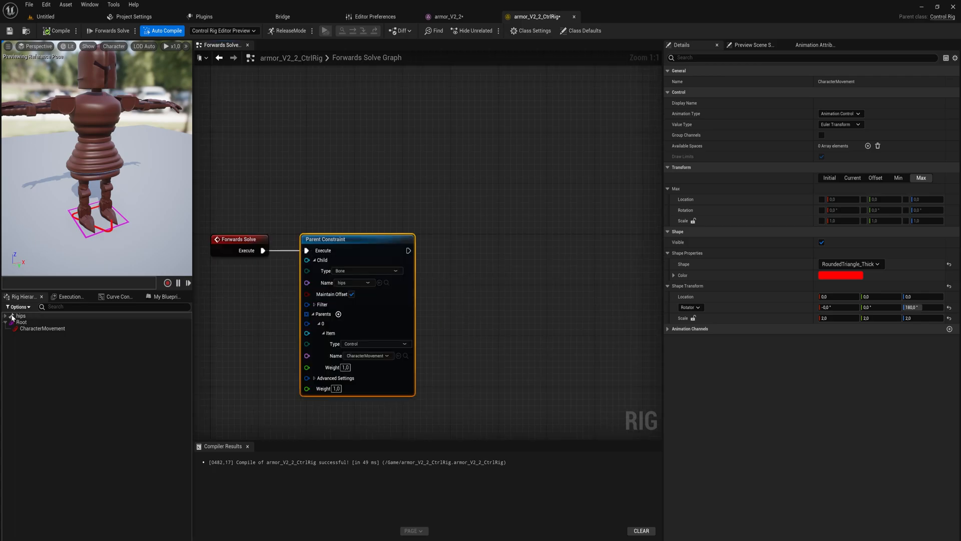
Expand the hips bone hierarchy and collapse the UpperArm_L, UpperArm_R, Tight_L and Tight_R branches
click(5, 316)
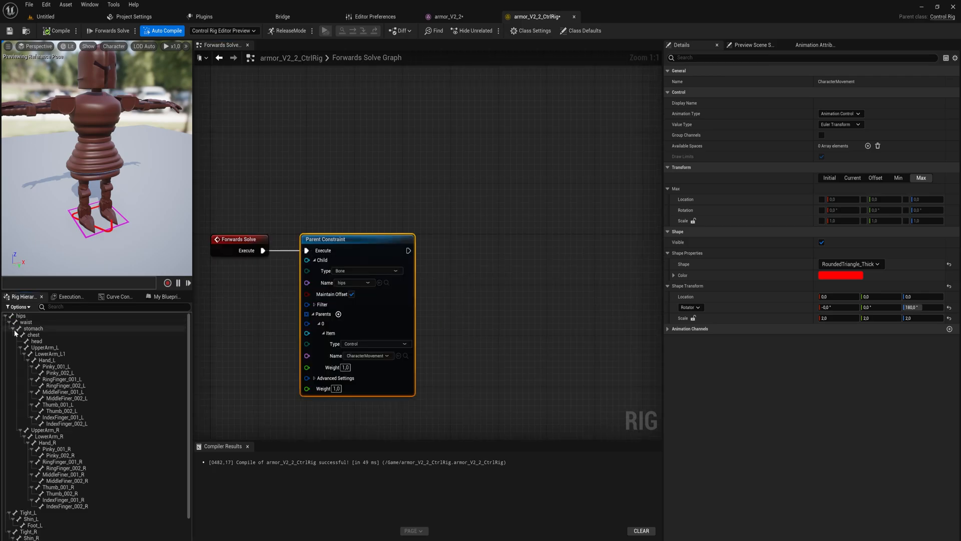
click(20, 348)
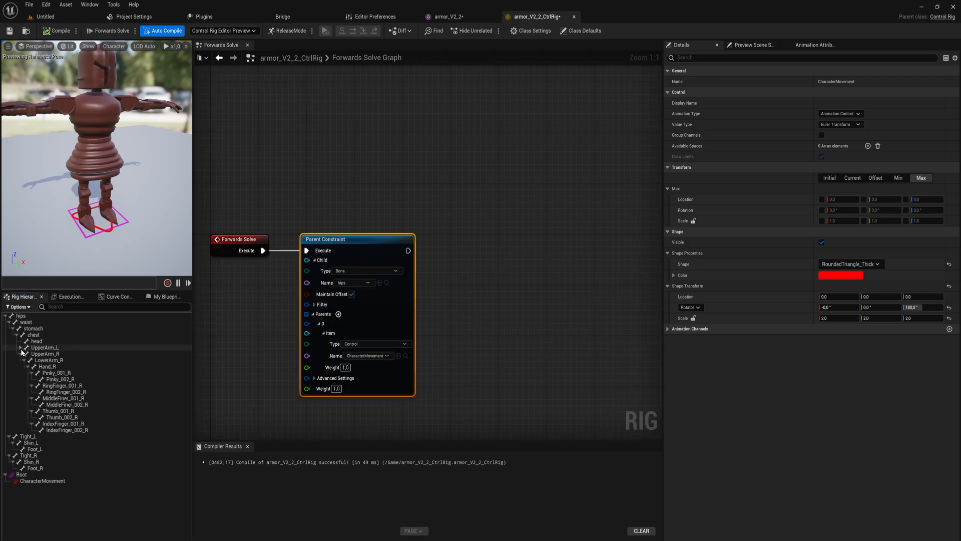
click(20, 353)
click(9, 360)
click(9, 367)
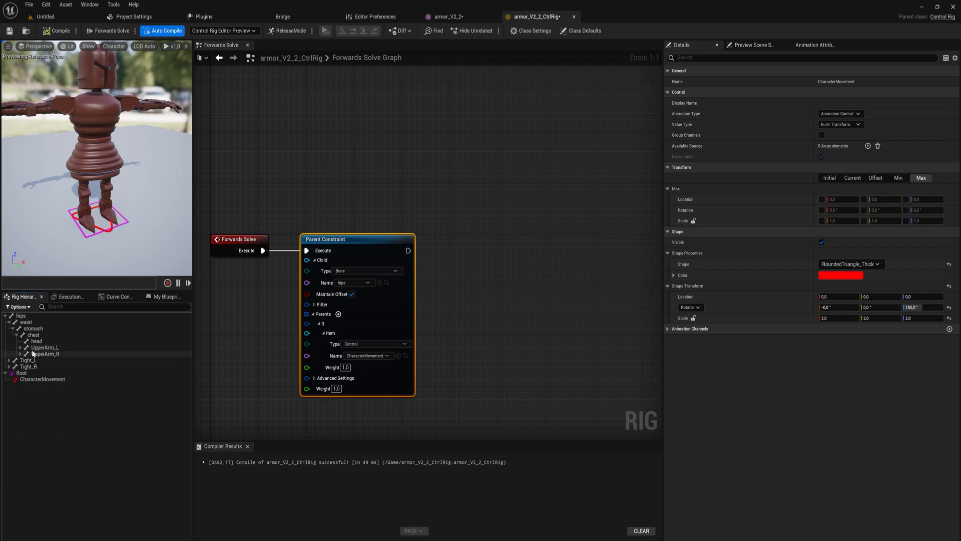
Add controls for the selected bone chain hips, waist, stomach, chest and head
click(34, 316)
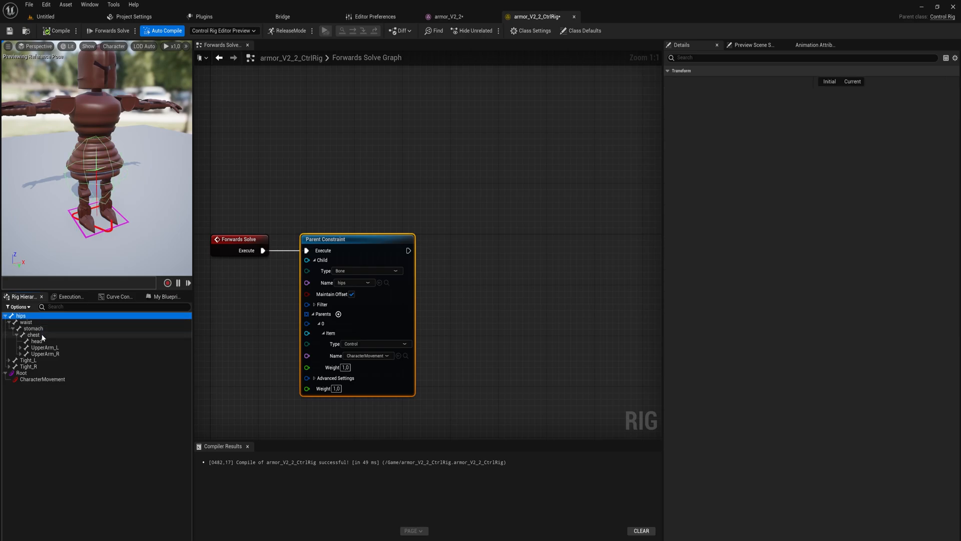
shift+click(42, 341)
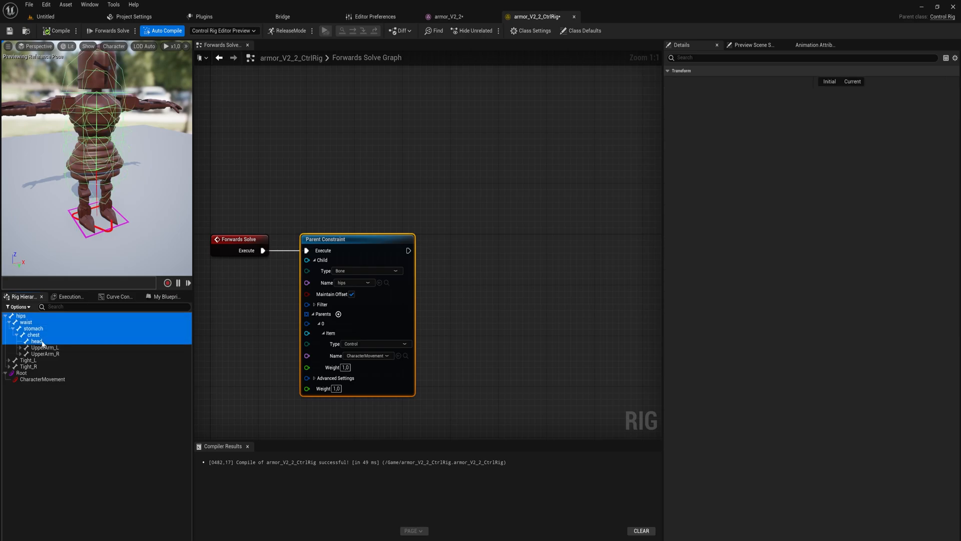
right_click(36, 332)
mouse_move(95, 348)
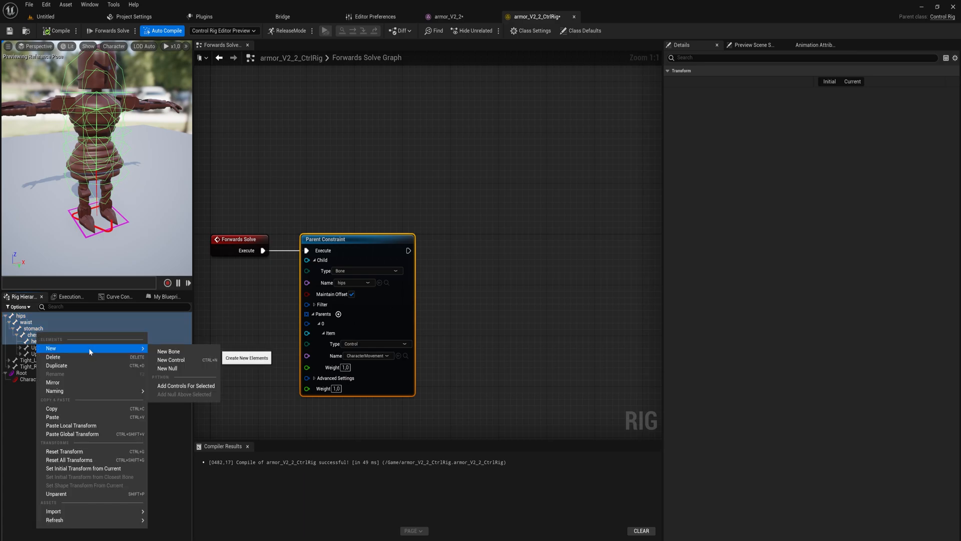
click(193, 387)
right_drag(112, 210, 121, 192)
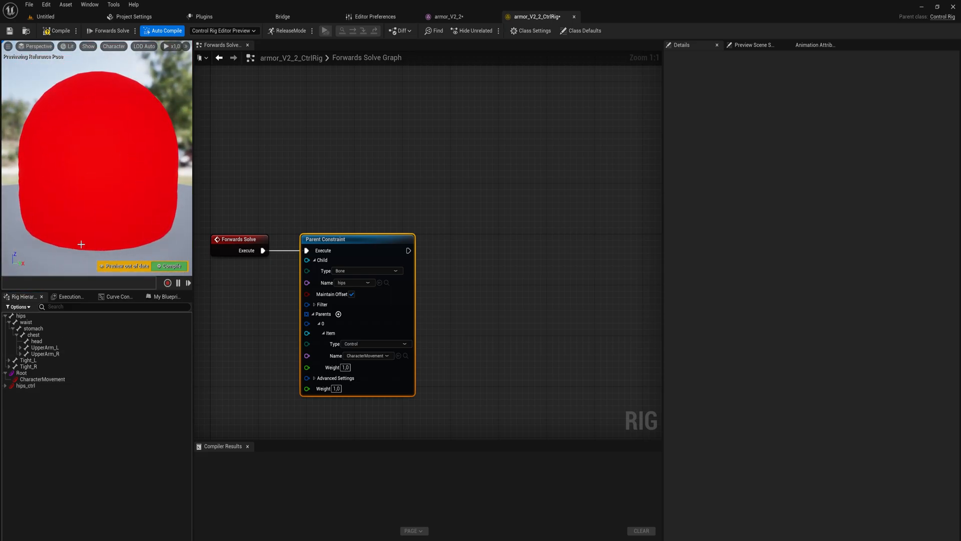
Set the color of all controls from hips_ctrl to head_ctrl to yellow
click(5, 386)
click(9, 392)
click(12, 398)
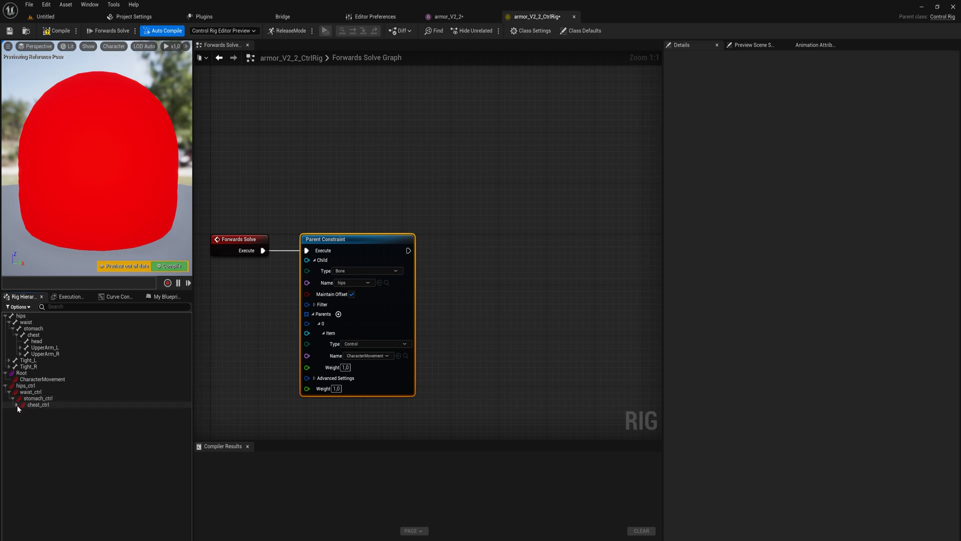
click(16, 404)
click(19, 411)
shift+click(32, 387)
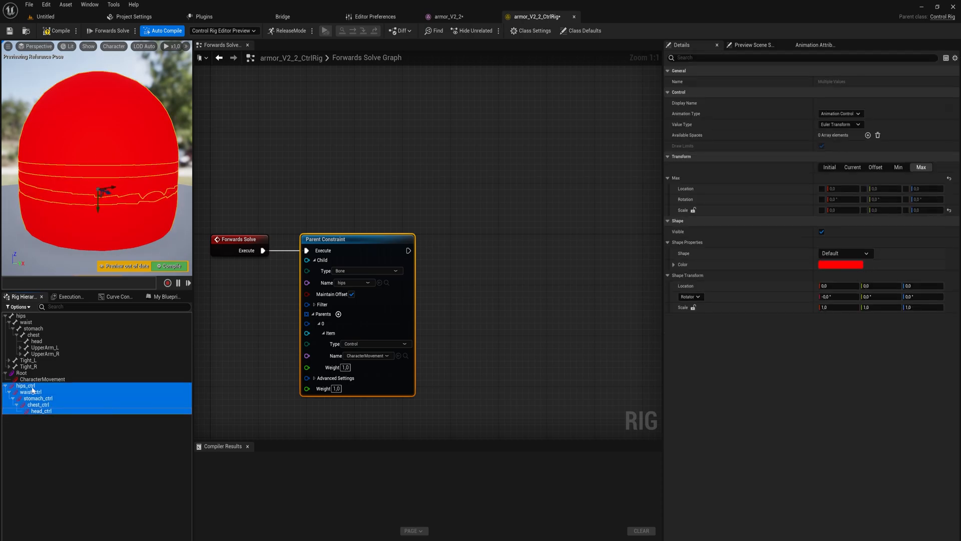
click(851, 265)
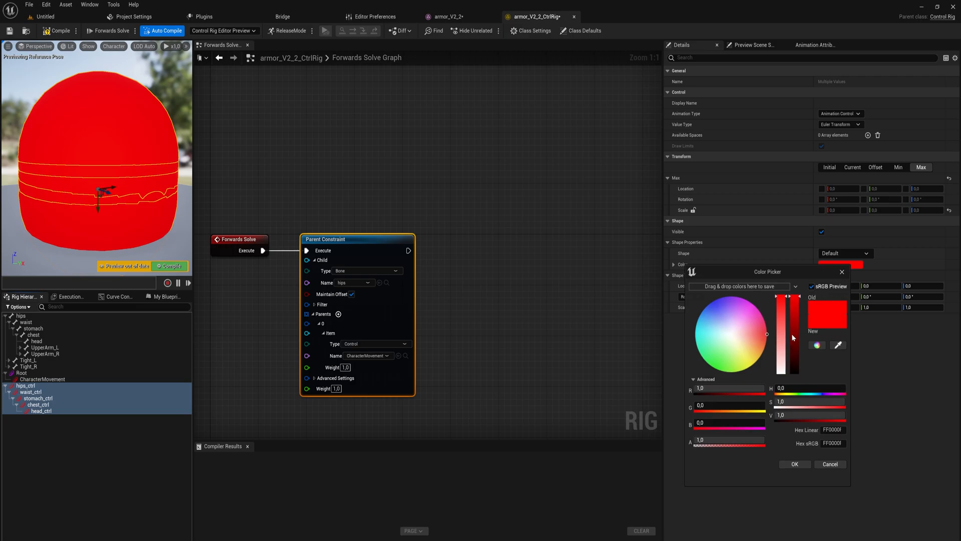
click(749, 361)
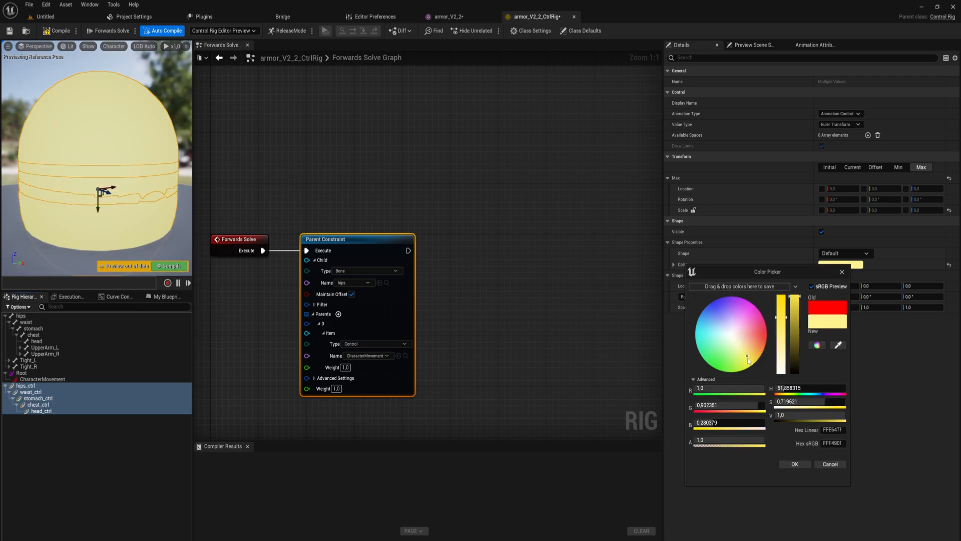
click(806, 461)
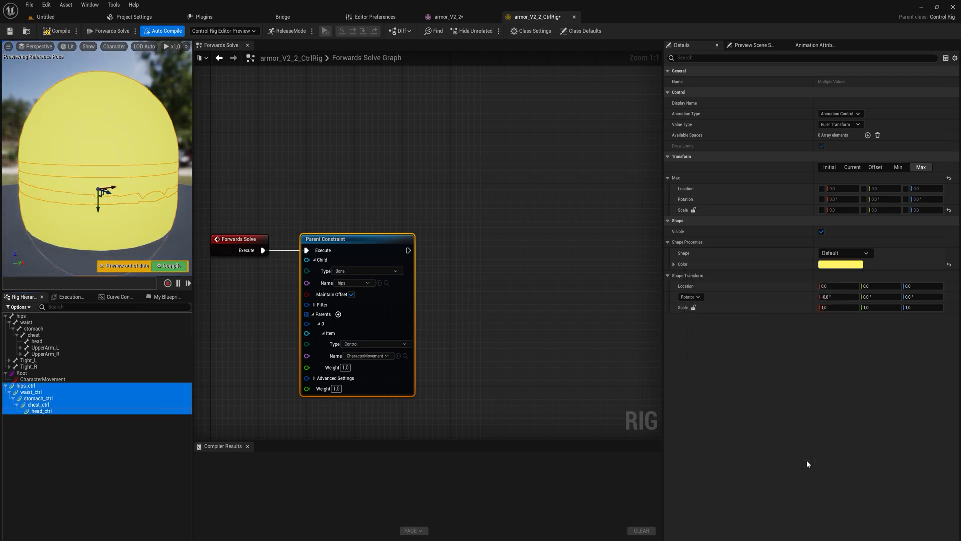
Change the shape of the hips_ctrl to head_ctrl controls to Circle_Thick and set the shape's X rotation to 90°
click(835, 306)
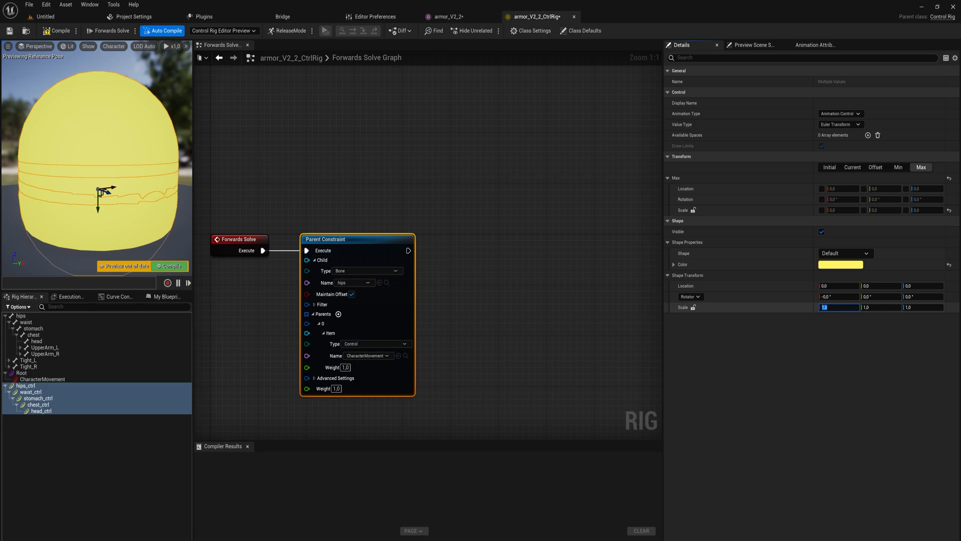
click(853, 254)
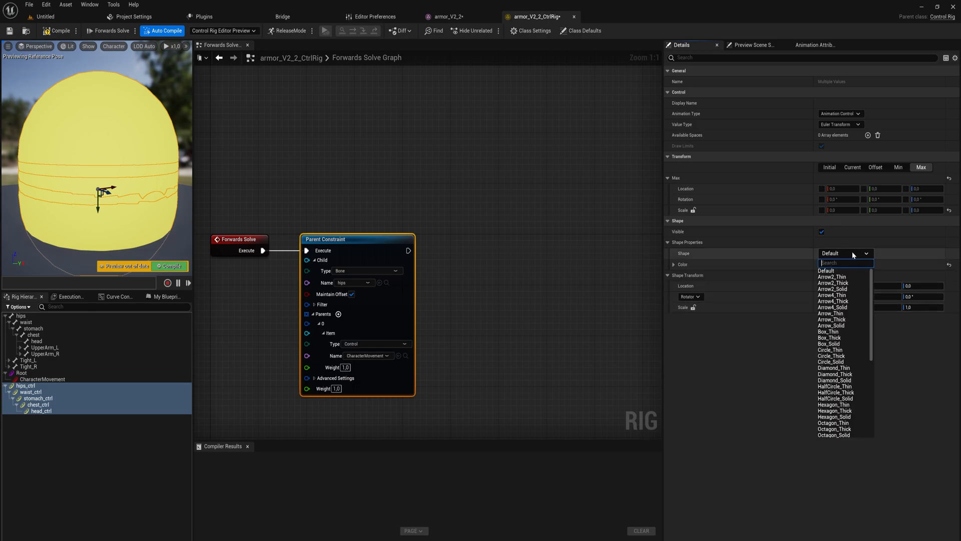
text(circl)
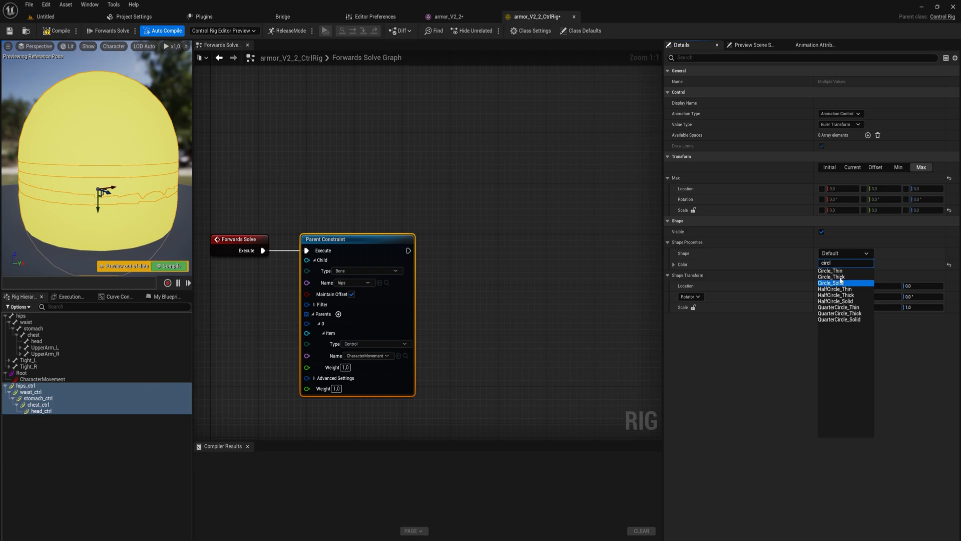
click(839, 277)
mouse_move(120, 168)
right_down()
mouse_move(110, 159)
mouse_move(126, 176)
mouse_move(130, 166)
right_up()
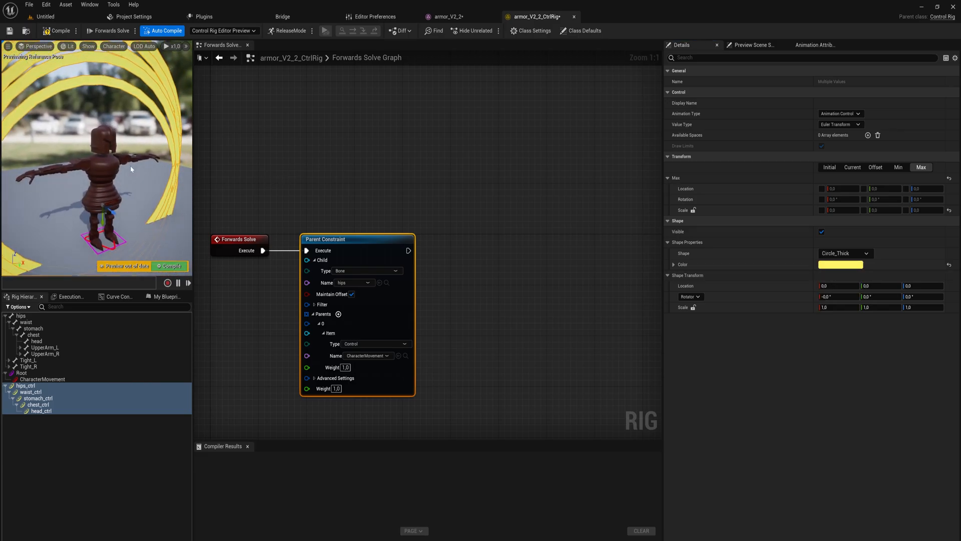
click(831, 297)
text(9)
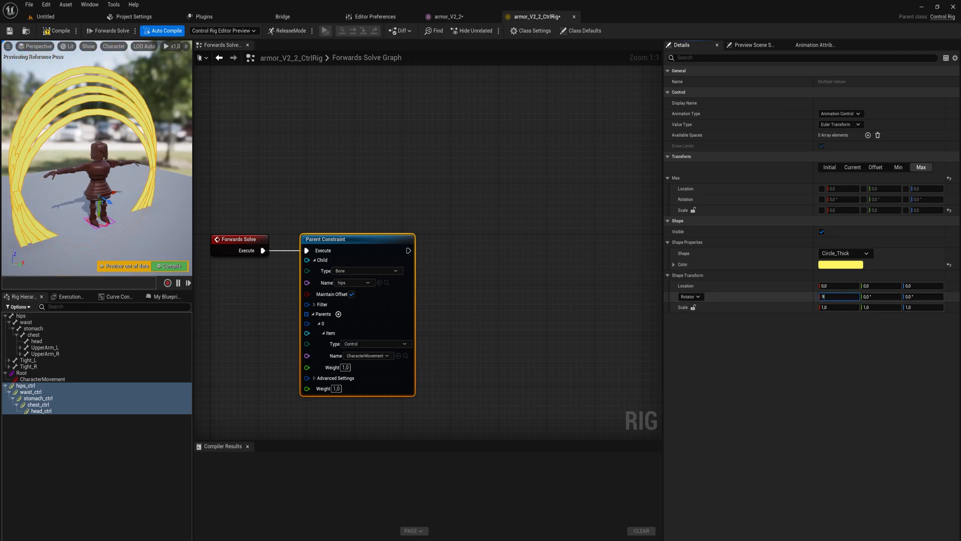
text(0)
key(Return)
Set the shape scale of the hips_ctrl to head_ctrl controls to 0.1 on all axes
click(831, 307)
text(0,1)
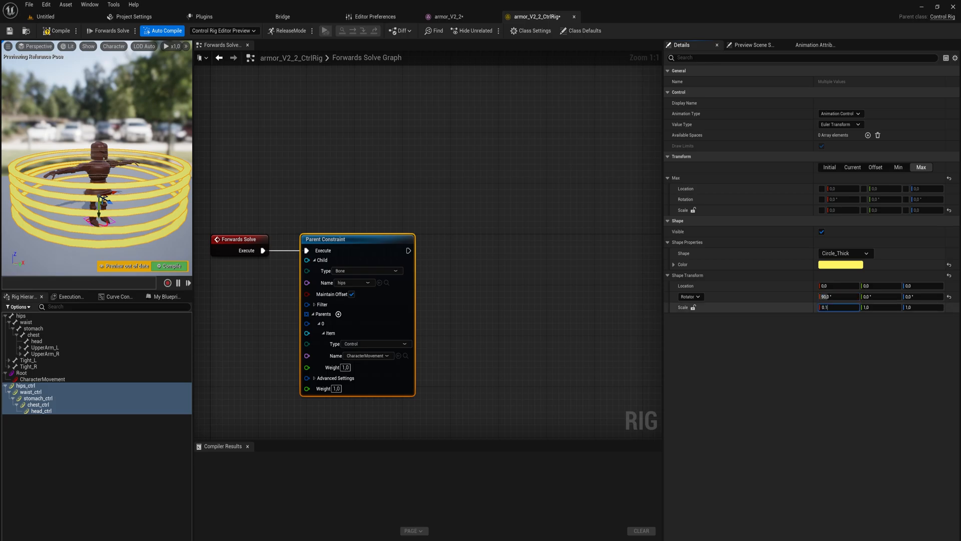
key(Return)
click(880, 307)
text(0,1)
key(Tab)
text(0,1)
key(Return)
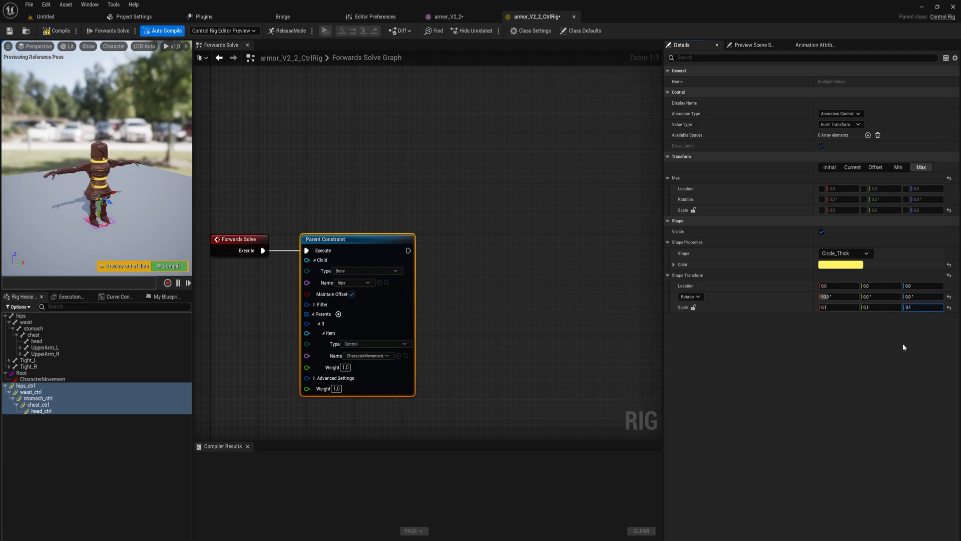
Lock the scale proportions and set the shape scale of the hips_ctrl to head_ctrl controls to 0.2
click(692, 307)
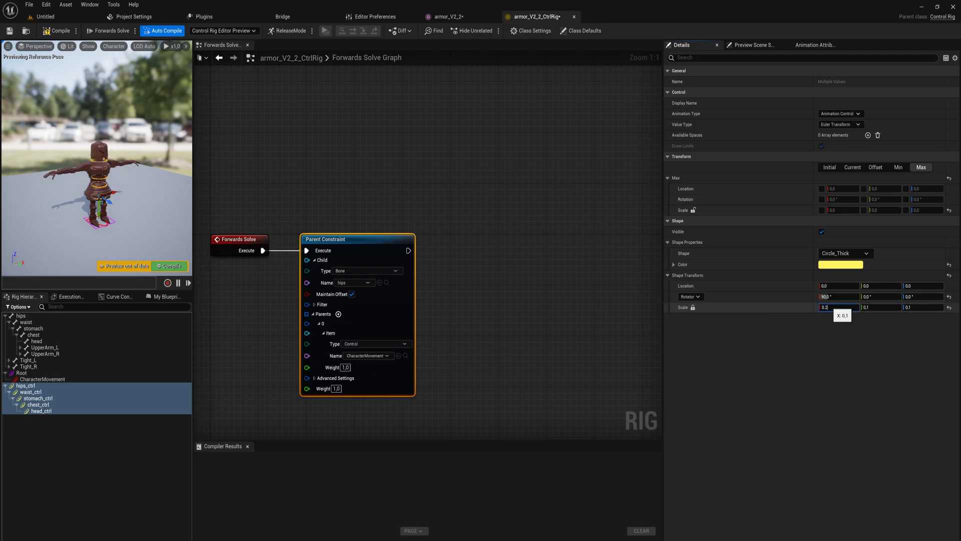
key(Return)
scroll(118, 149, up, 3)
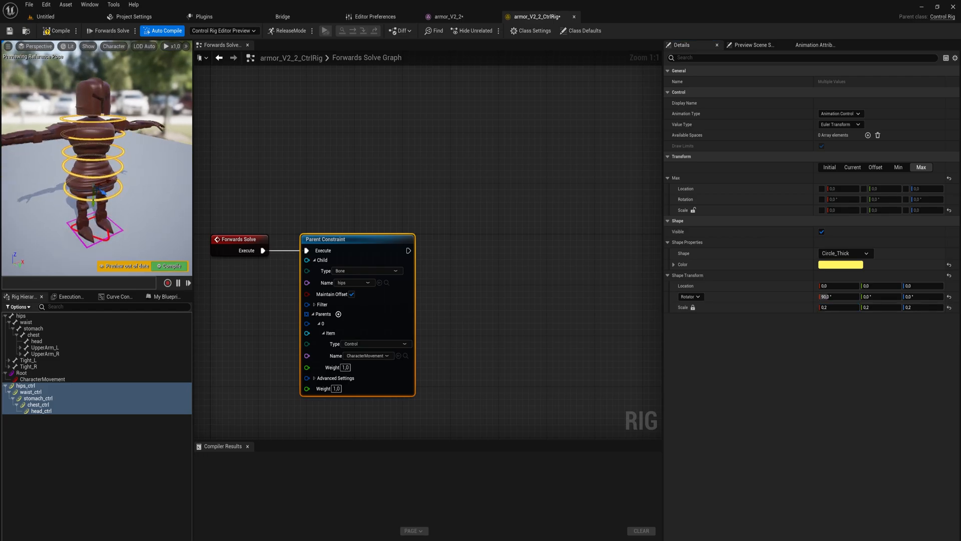
scroll(118, 149, up, 2)
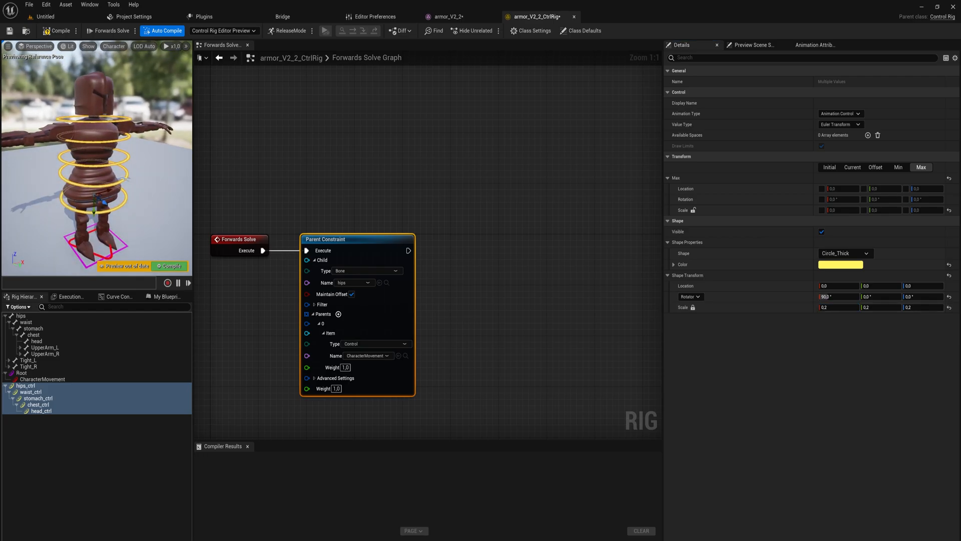
click(126, 178)
click(693, 307)
drag(831, 308, 821, 307)
key(ctrl+z)
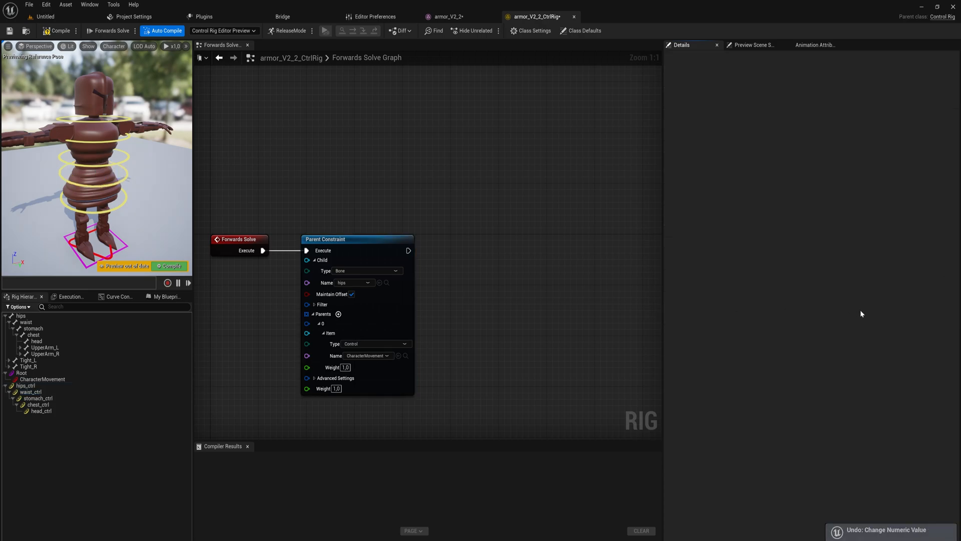
Lock the scale proportions and reduce the waist_ctrl shape's scale to 0.17
click(693, 307)
drag(829, 307, 821, 306)
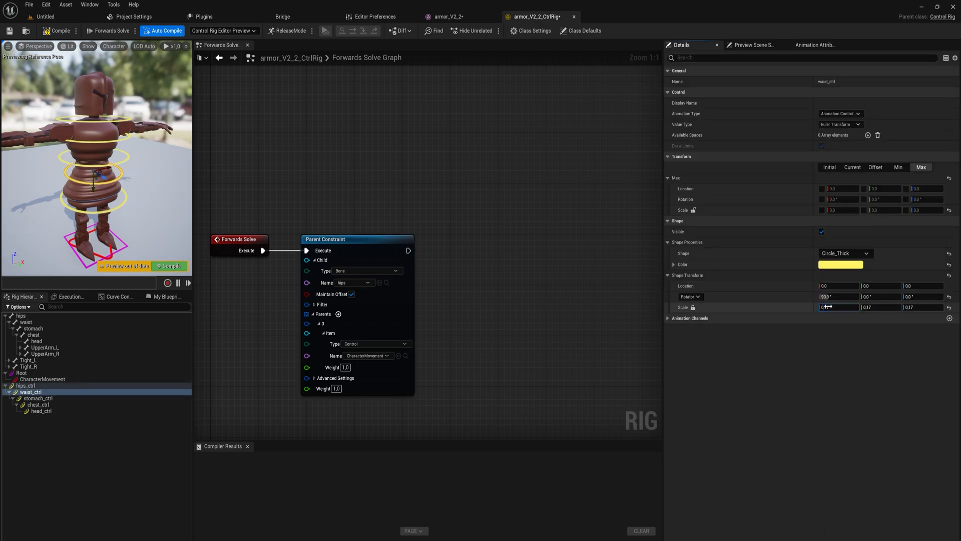
Set the stomach_ctrl shape's scale to 0.14 on all axes
click(122, 163)
drag(850, 309, 843, 307)
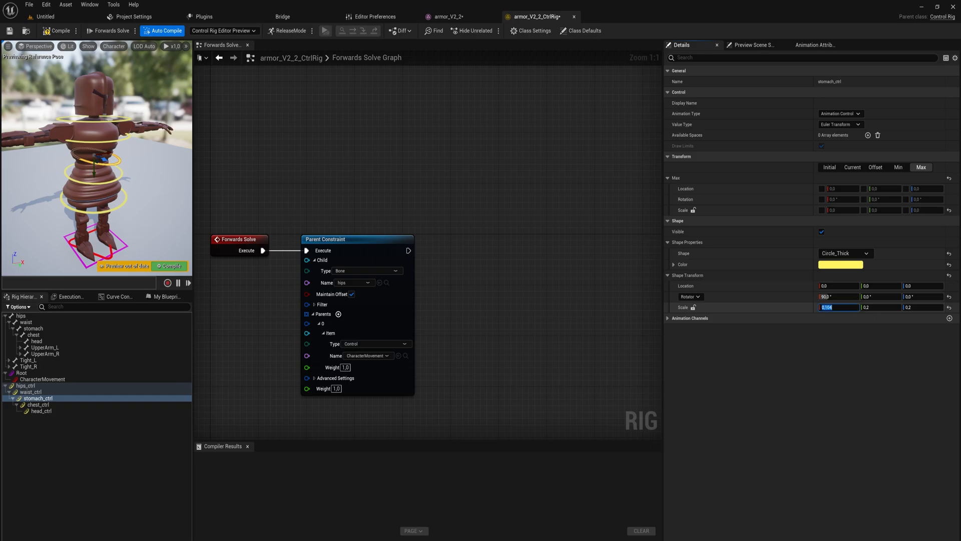
key(Return)
click(893, 307)
text(0,14)
click(926, 308)
text(0,14)
key(Return)
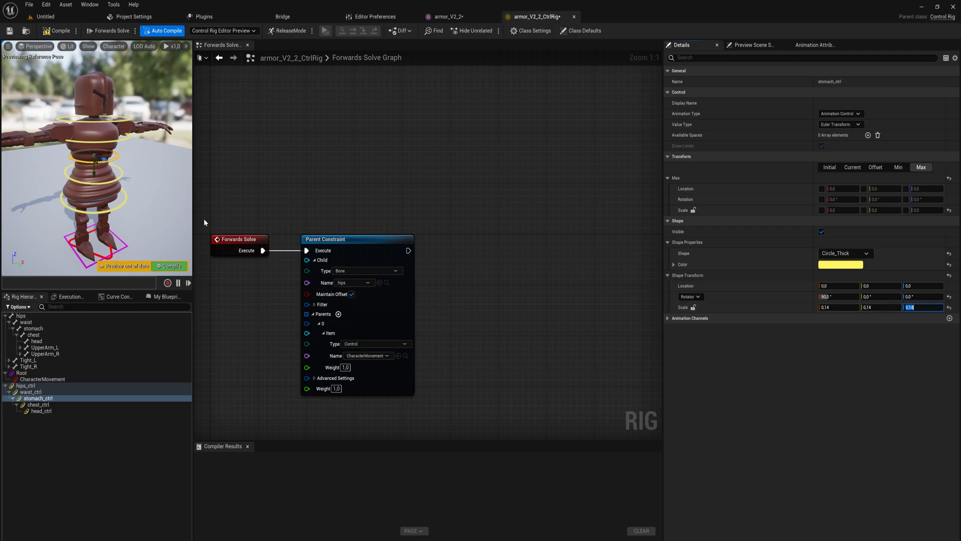
Set the head_ctrl shape's scale to 0.1 on all axes and its color to cyan
click(121, 126)
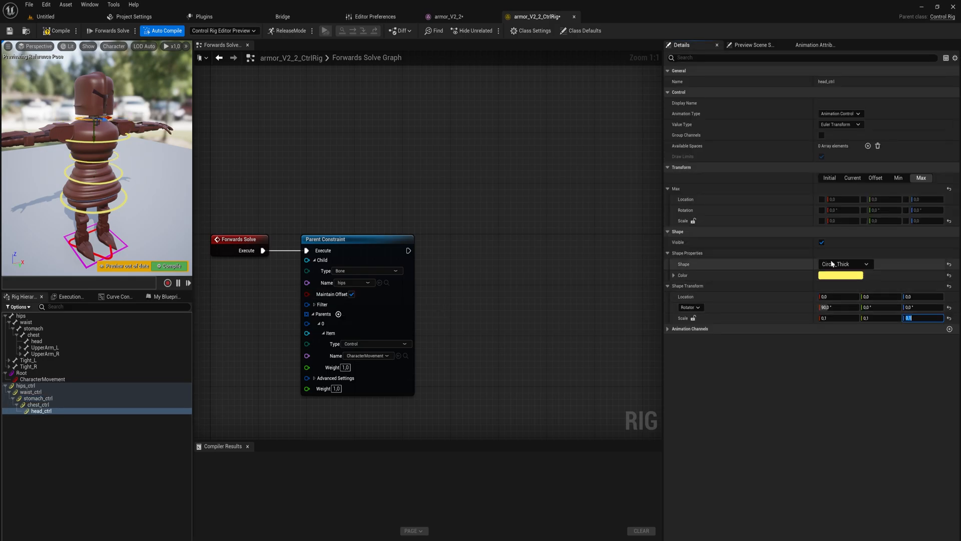
key(f)
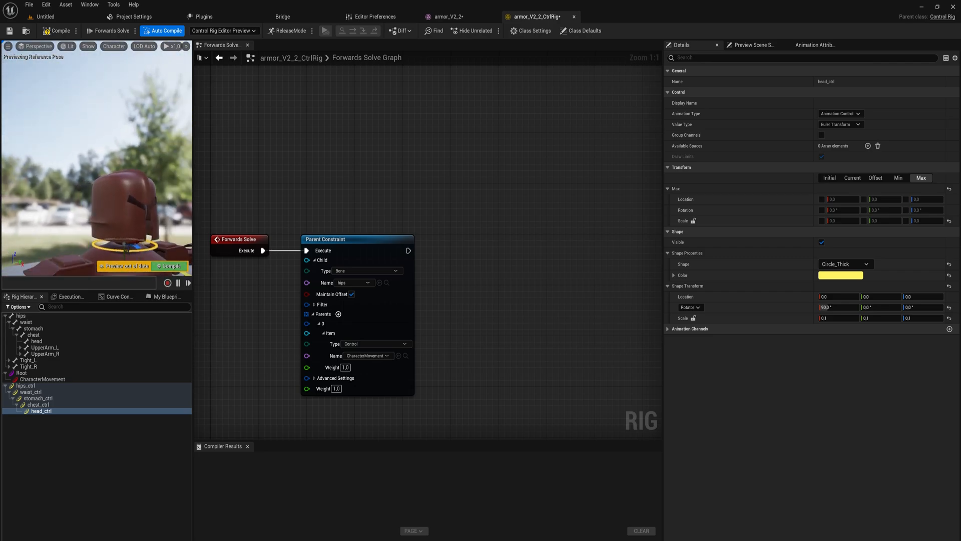
click(845, 277)
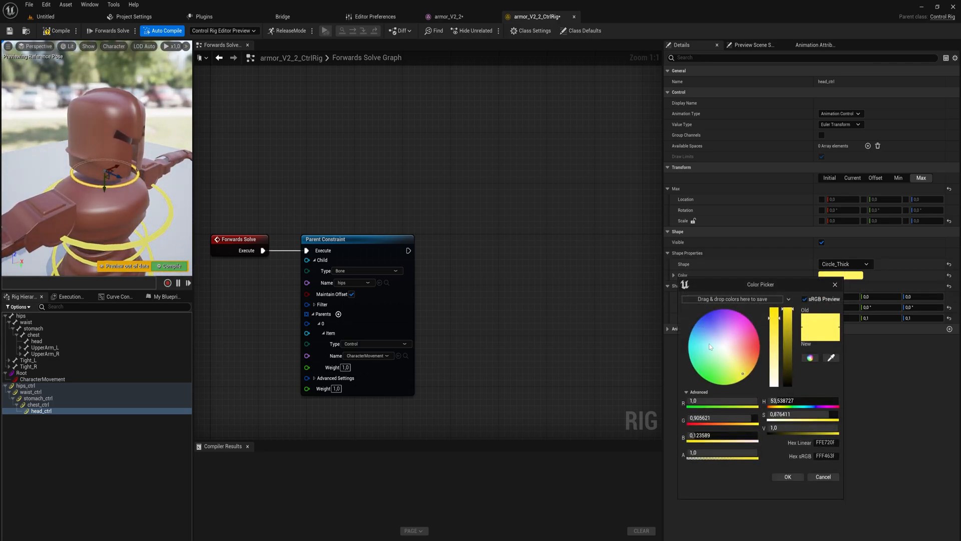
drag(751, 380, 677, 347)
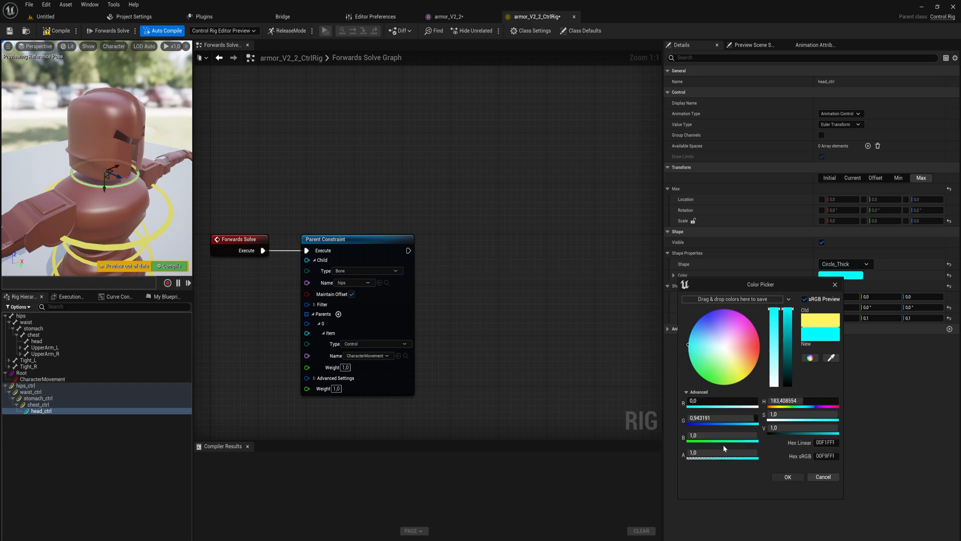
click(788, 476)
Test the control hierarchy by rotating the spine controls, including waist_ctrl and stomach_ctrl, and compile the rig
click(25, 386)
right_drag(86, 220, 100, 223)
key(e)
mouse_move(120, 190)
mouse_down()
mouse_move(123, 215)
mouse_move(111, 184)
mouse_move(94, 193)
mouse_move(132, 190)
mouse_move(128, 176)
mouse_up()
click(104, 208)
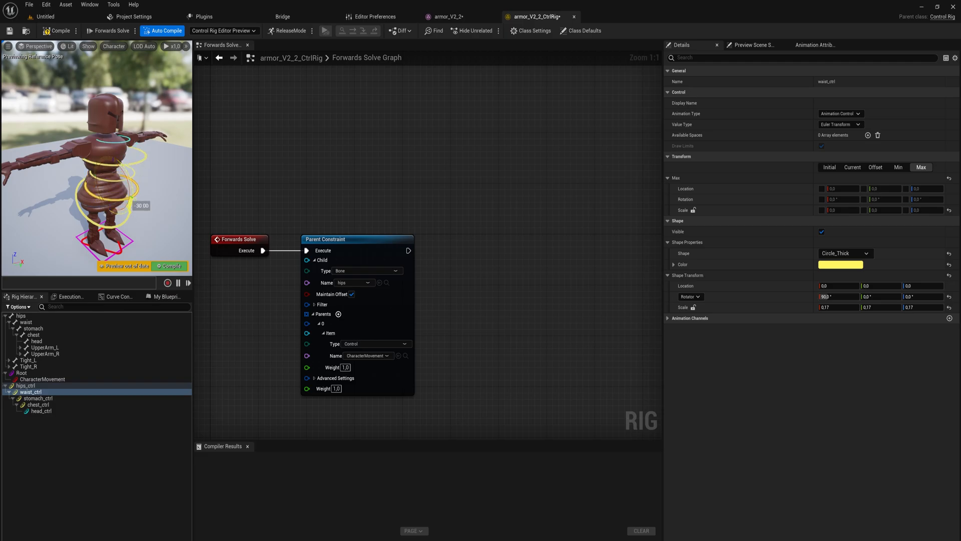
click(127, 173)
drag(126, 172, 129, 192)
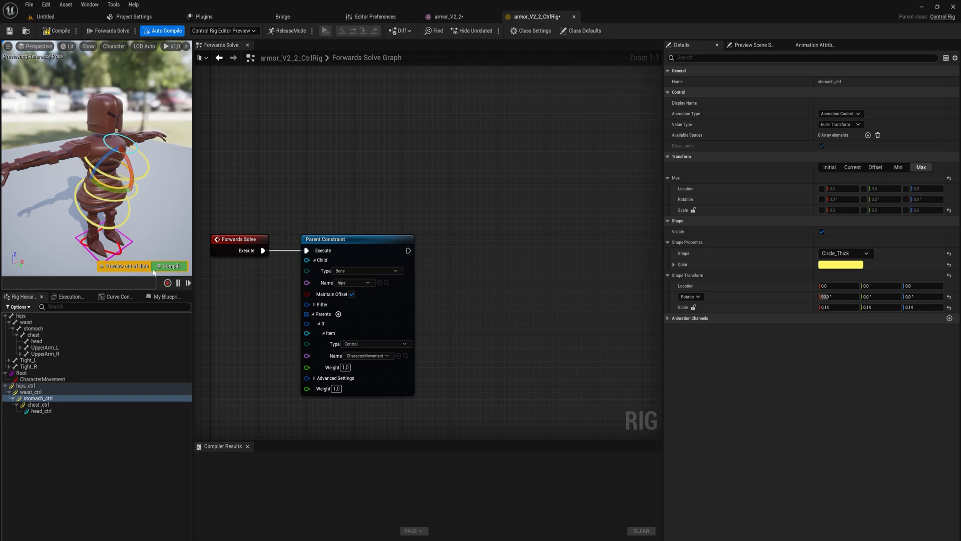
click(169, 265)
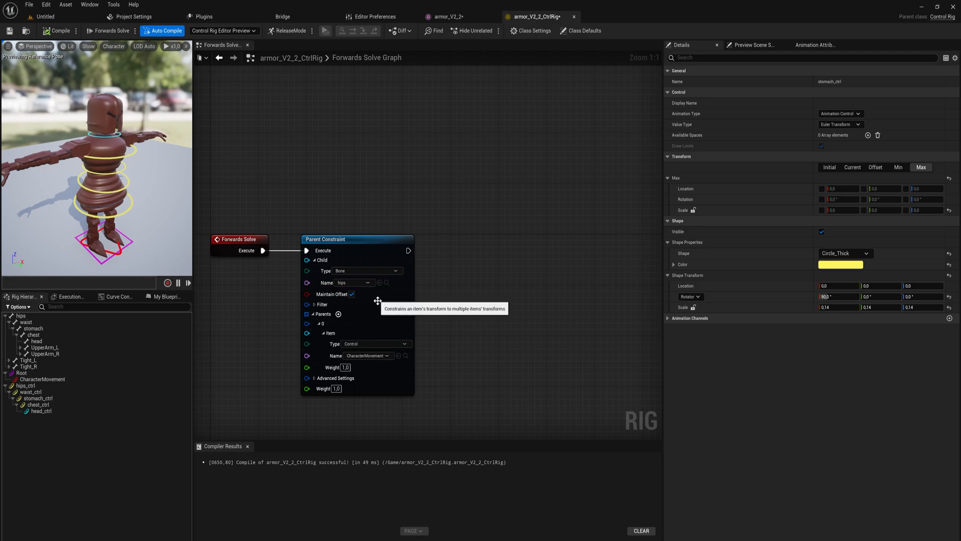
Add an FKChain node to the graph and connect it to the Parent Constraint's execution output
right_click(463, 215)
text(fkch)
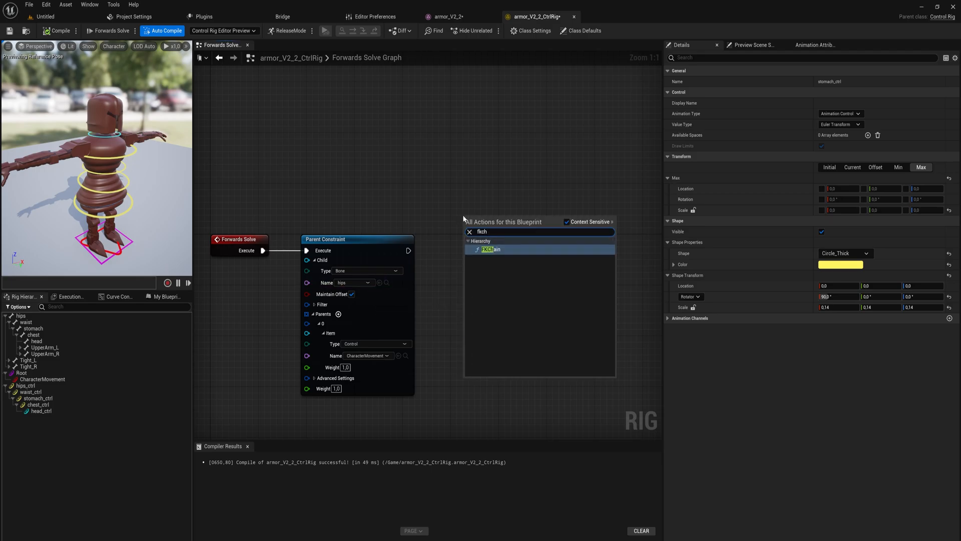
key(Return)
drag(489, 249, 556, 223)
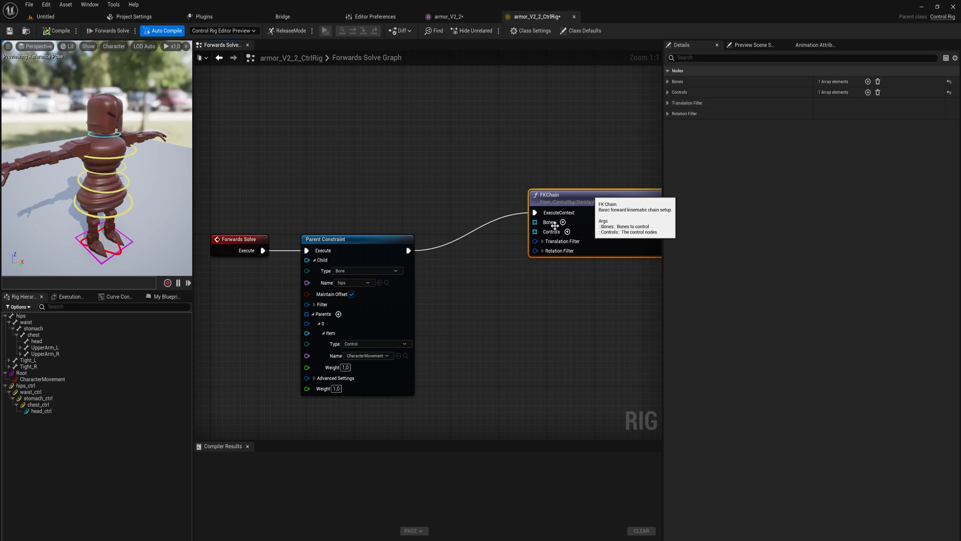
Create an item array from the hips, waist, stomach and chest bones and connect it to the FKChain's Bones input
right_drag(470, 257, 374, 266)
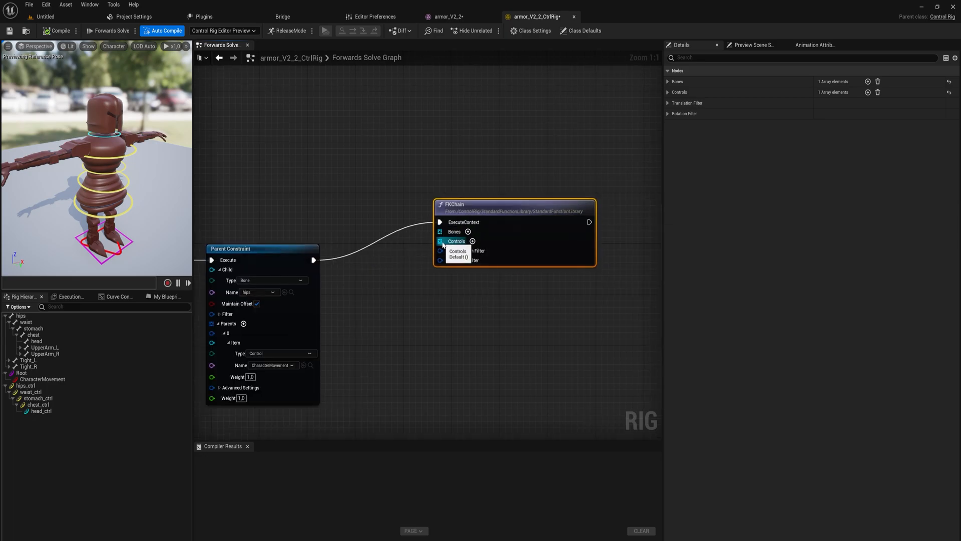
drag(455, 206, 552, 206)
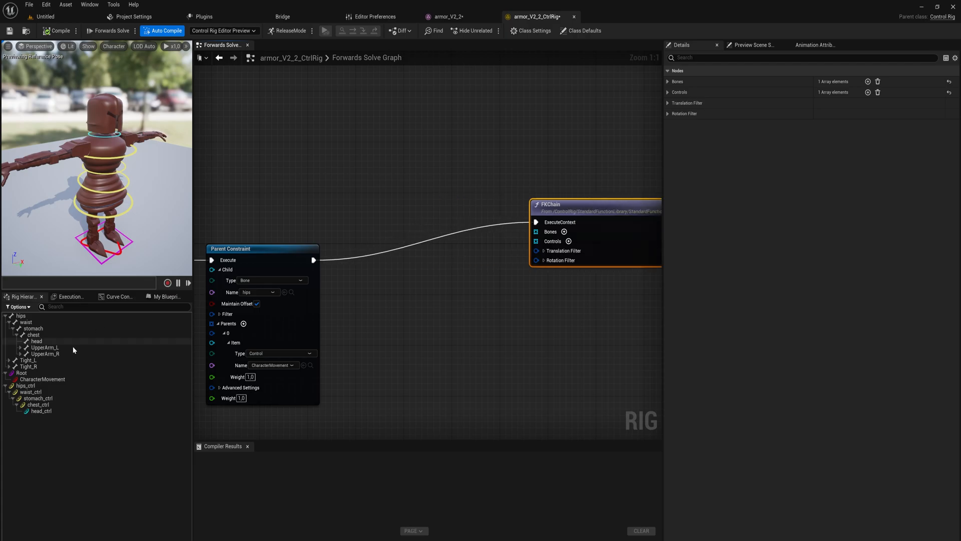
click(34, 317)
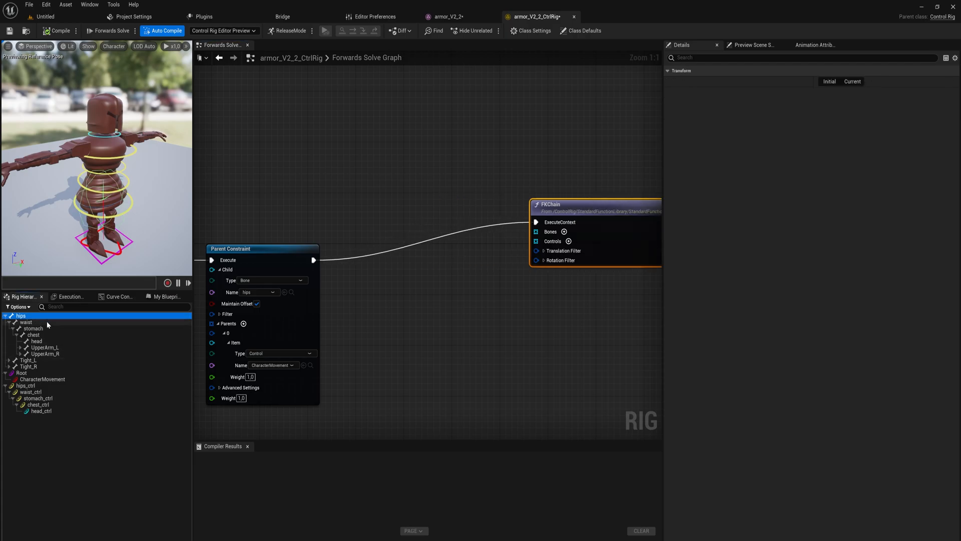
shift+click(50, 333)
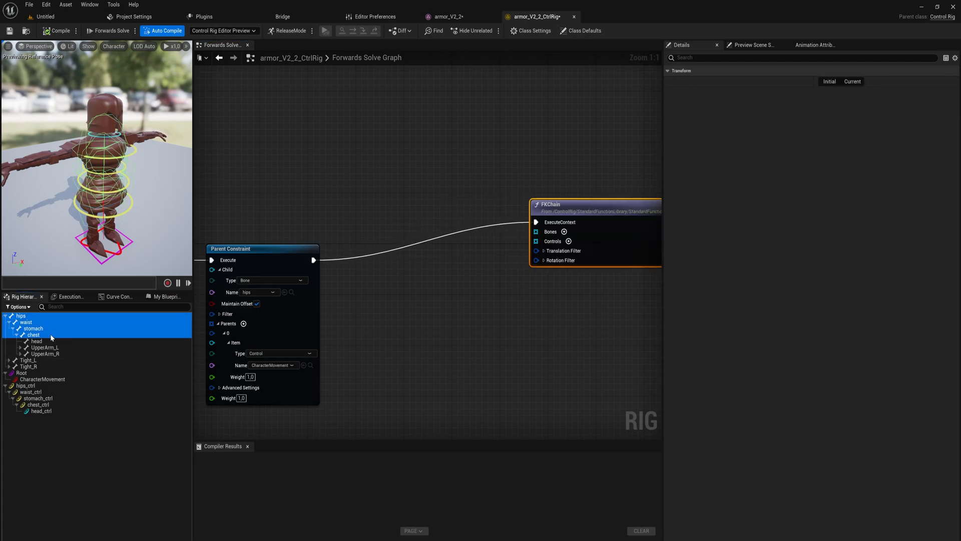
drag(33, 329, 412, 274)
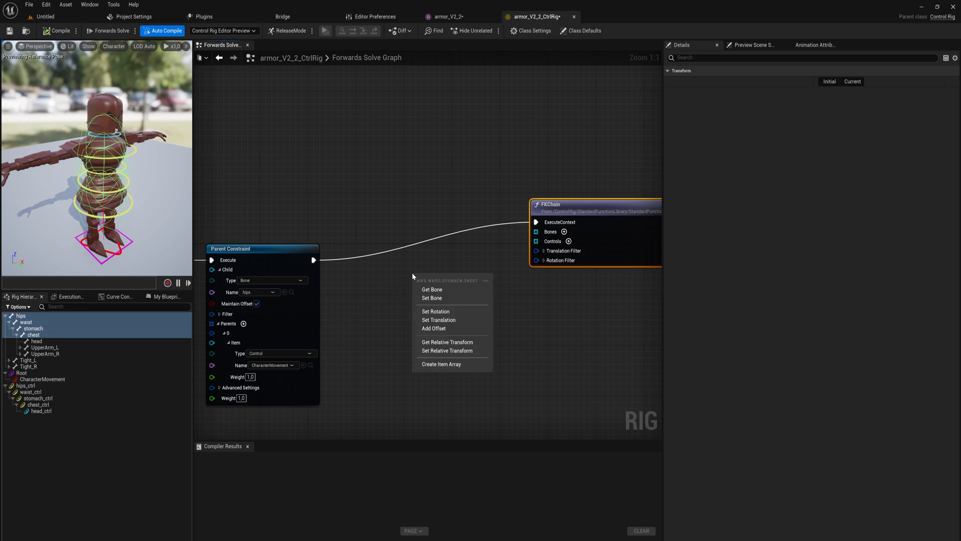
click(450, 364)
drag(464, 282, 536, 232)
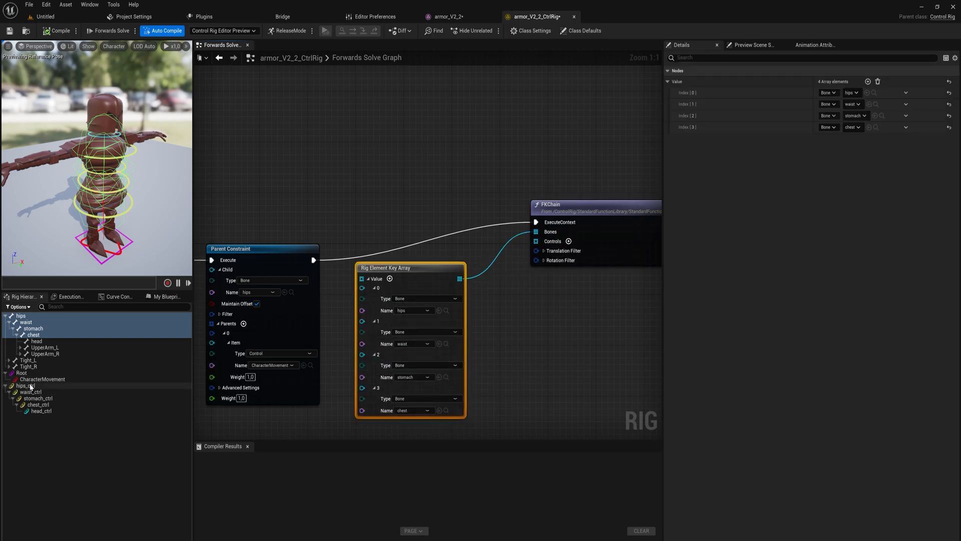
Create an item array from the controls hips_ctrl through head_ctrl and connect it to the FKChain's Controls input
click(46, 386)
shift+click(44, 411)
drag(49, 390, 502, 335)
click(546, 359)
drag(604, 349, 536, 242)
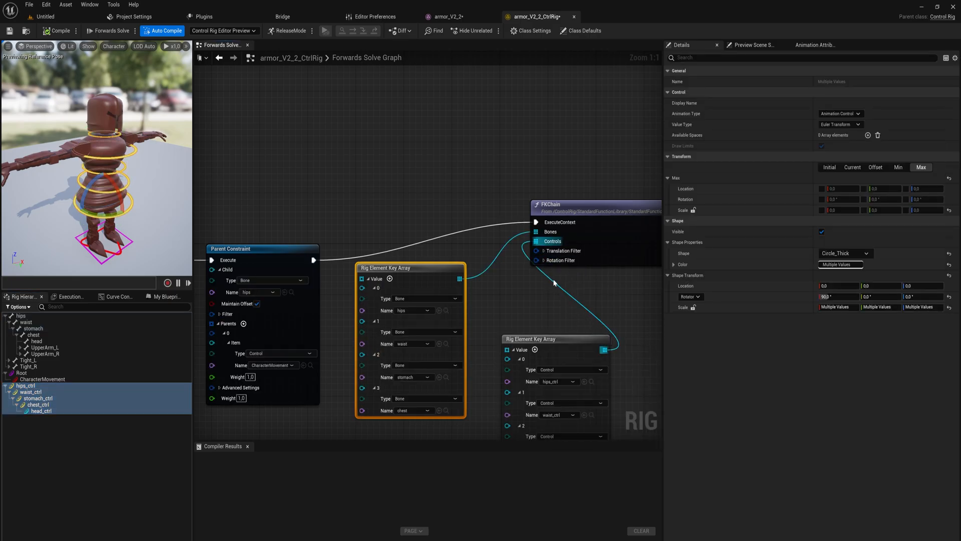
Test the FK chain by rotating the spine controls from hips_ctrl up to head_ctrl in the preview
mouse_move(119, 191)
mouse_down()
mouse_move(131, 220)
mouse_move(120, 188)
mouse_up()
click(120, 193)
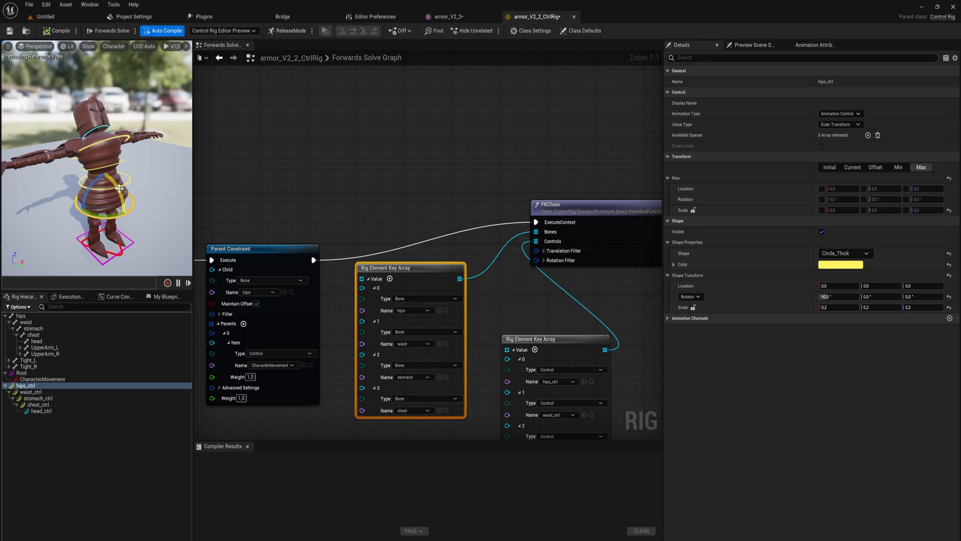
click(45, 392)
drag(117, 162, 135, 135)
click(128, 166)
click(114, 137)
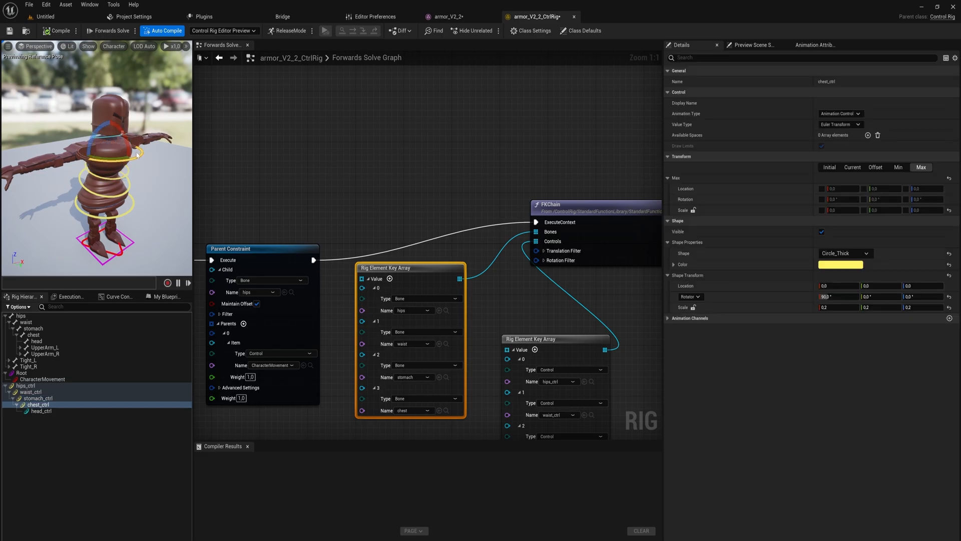
click(108, 140)
Add a fifth element of type Bone named head to the bone array and move the FKChain node closer to the arrays
right_drag(480, 328, 476, 298)
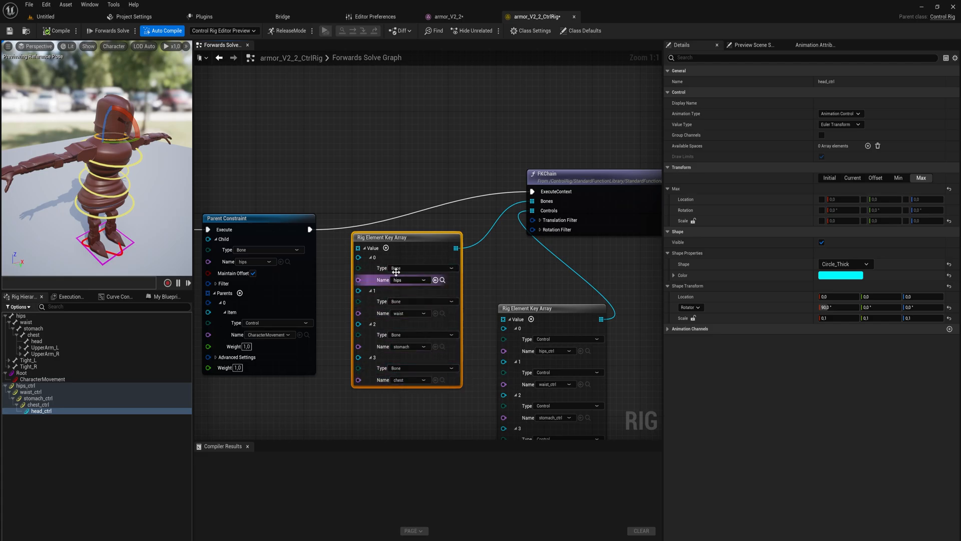
click(386, 248)
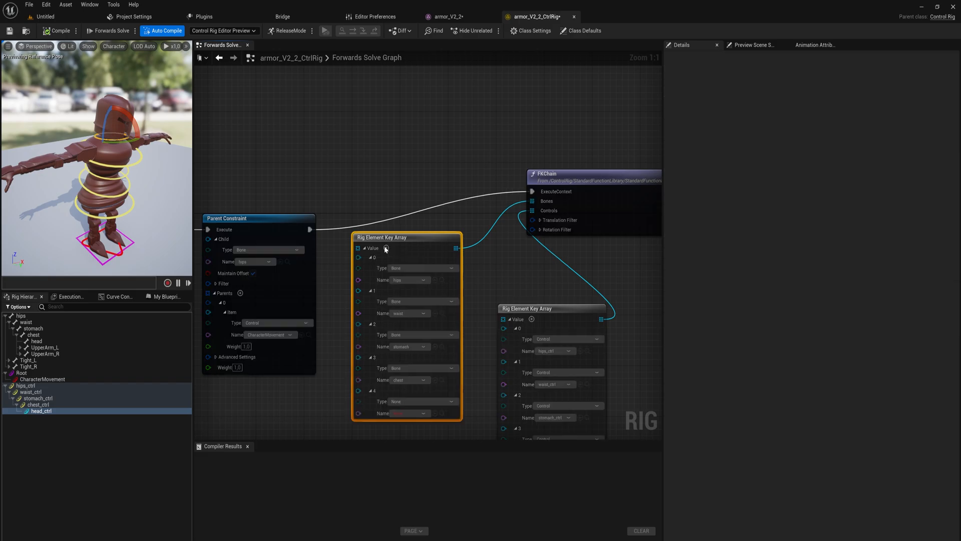
click(418, 402)
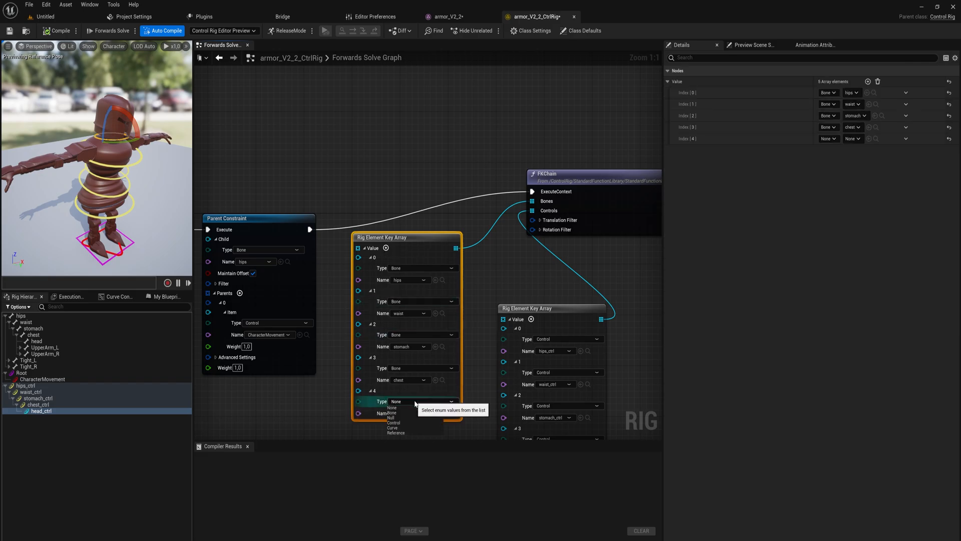
click(410, 415)
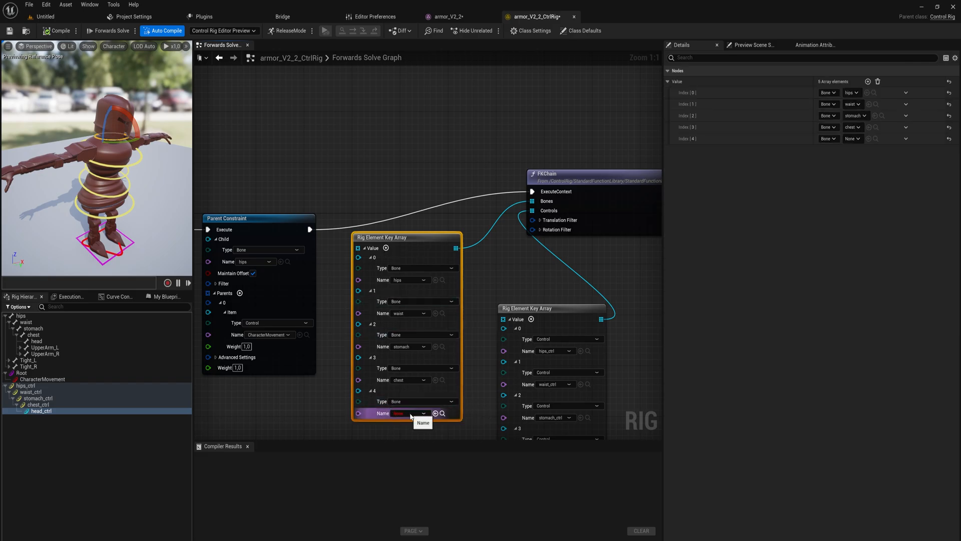
click(411, 413)
text(head)
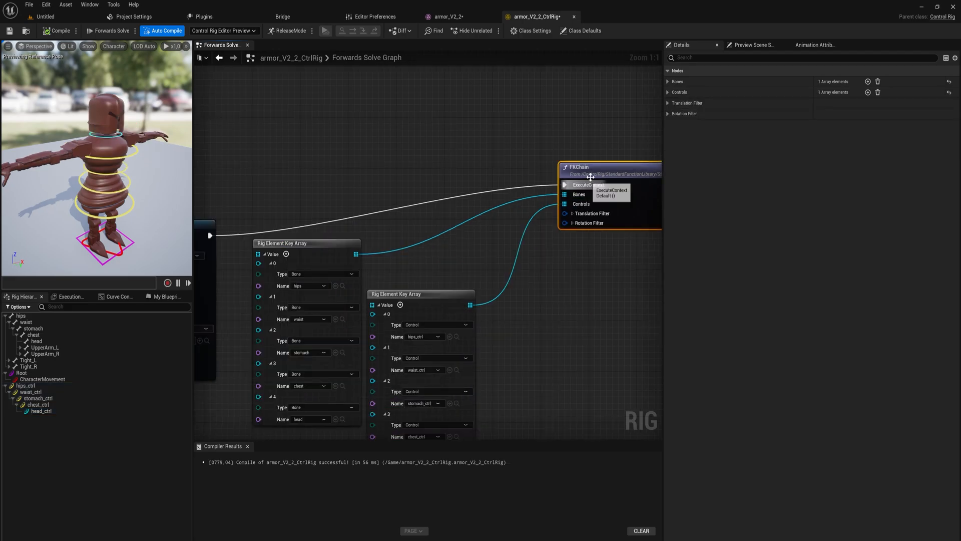
drag(610, 175, 536, 175)
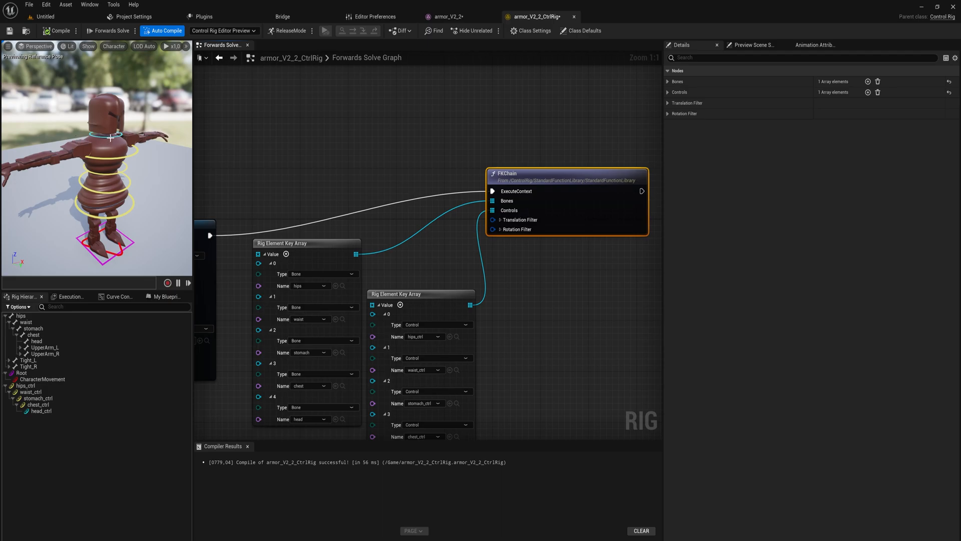
Add a Sequence node after the Parent Constraint and connect its A output to the FKChain's ExecuteContext
key(w)
mouse_move(100, 160)
right_down()
mouse_move(90, 173)
mouse_move(98, 178)
mouse_move(60, 163)
mouse_move(120, 155)
mouse_move(98, 166)
right_up()
key(s)
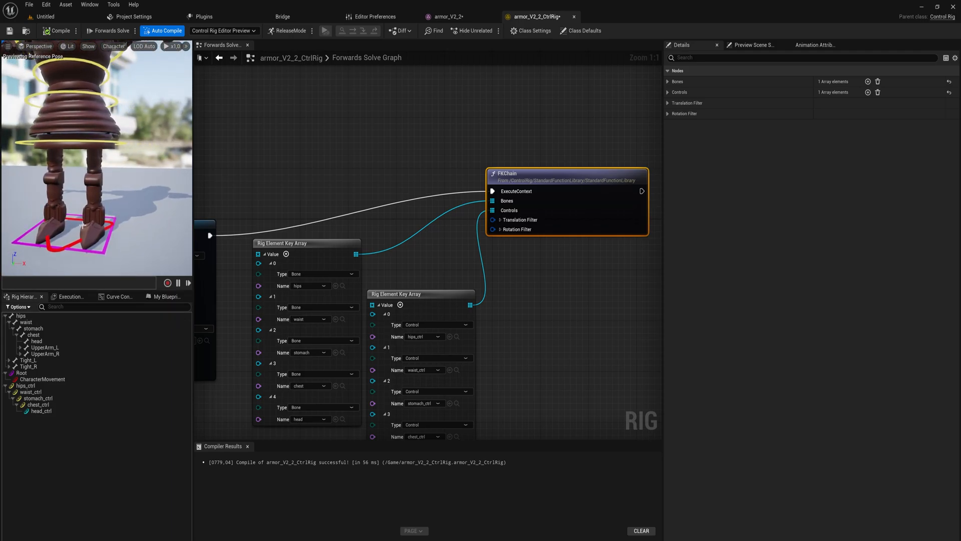
scroll(354, 308, down, 5)
scroll(353, 311, up, 2)
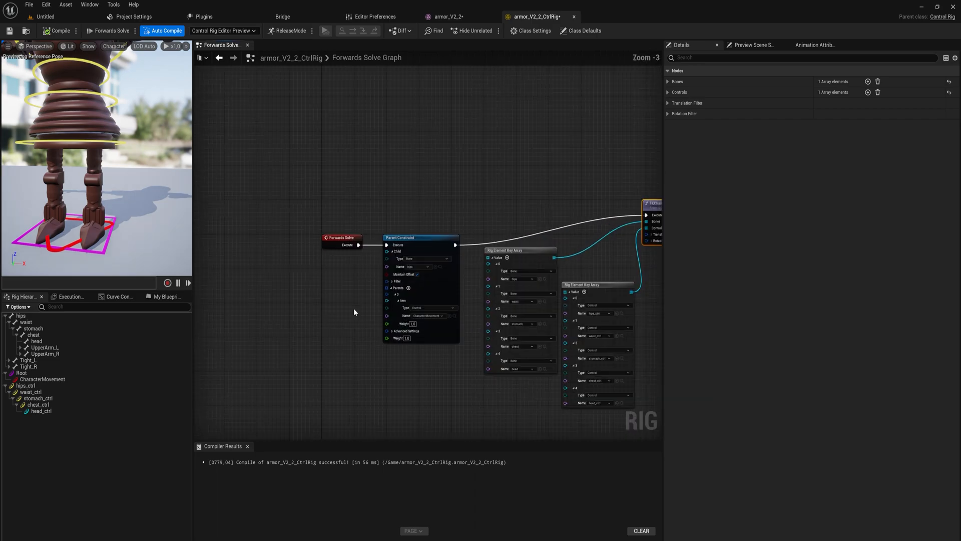
drag(422, 222, 316, 265)
drag(437, 234, 324, 238)
click(438, 282)
right_drag(392, 260, 301, 274)
drag(269, 268, 319, 283)
text(seq)
click(351, 334)
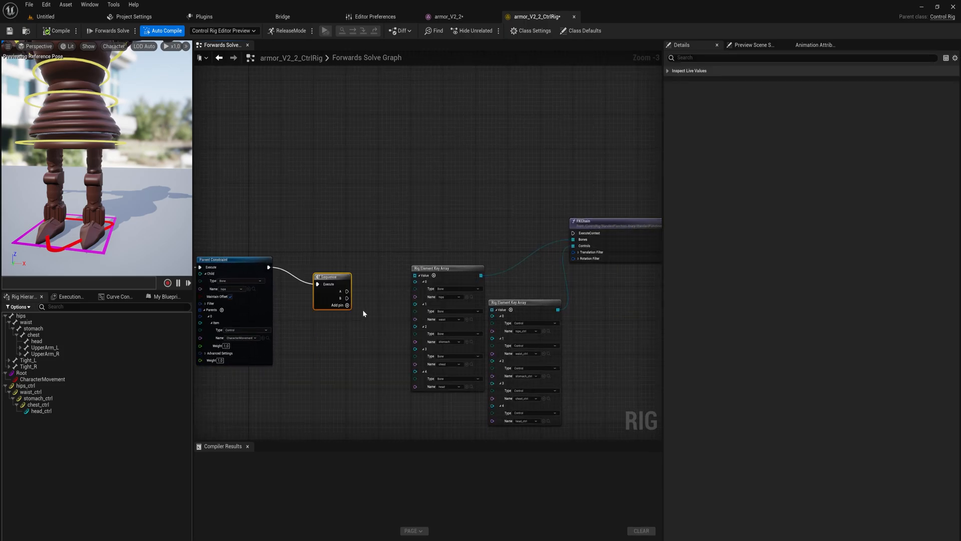
drag(347, 291, 574, 233)
Move the FKChain node and its two array nodes together higher in the graph, above the Sequence node
right_drag(532, 318, 431, 304)
drag(564, 328, 373, 200)
drag(373, 255, 387, 91)
Add an IKTwoBone node executed from the Sequence's B output and place it just beside the Sequence node
right_drag(293, 282, 349, 251)
drag(286, 253, 364, 299)
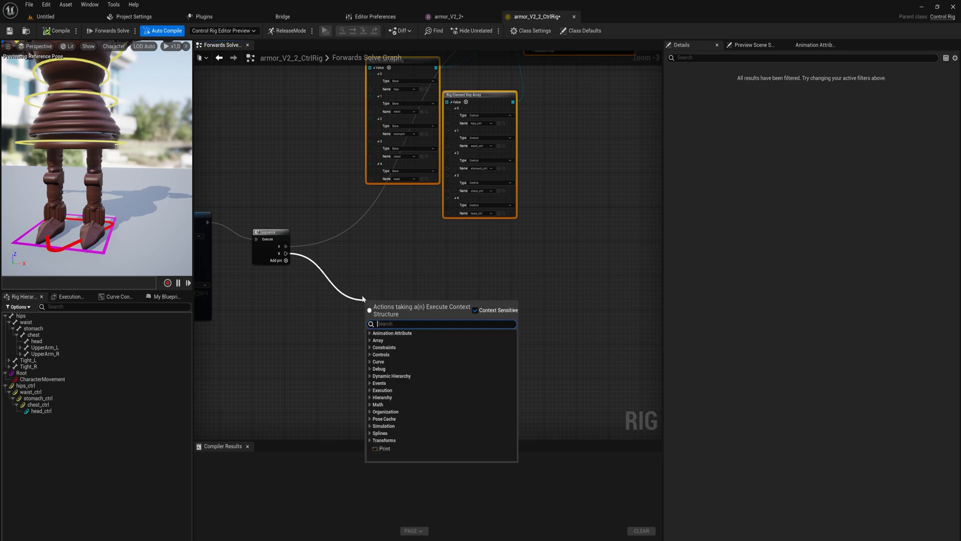
text(iktwo)
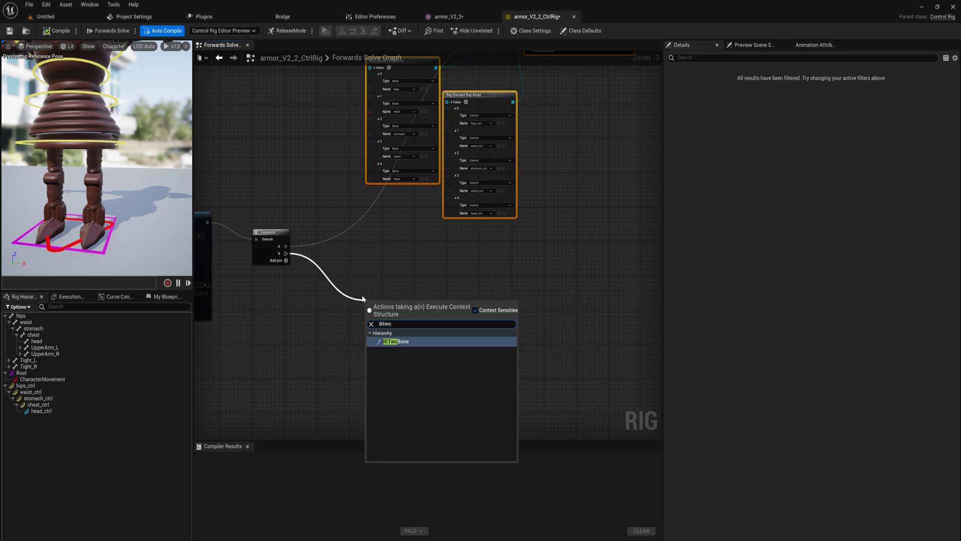
key(BackSpace)
key(BackSpace)
key(Down)
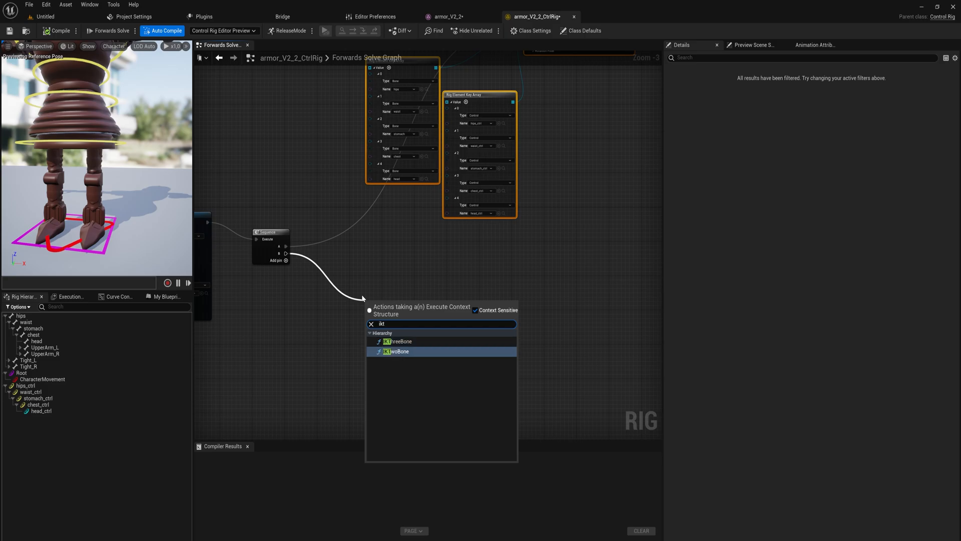
key(Return)
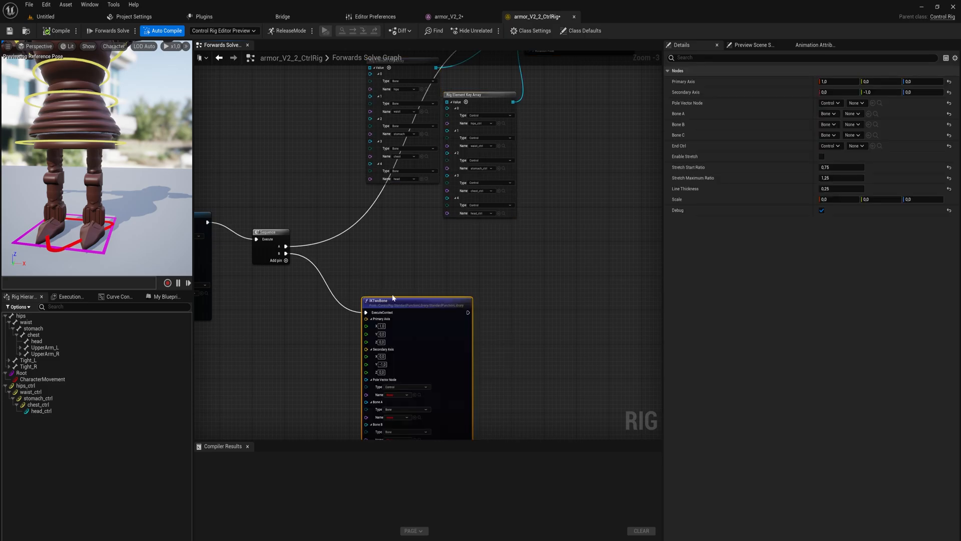
drag(393, 297, 381, 254)
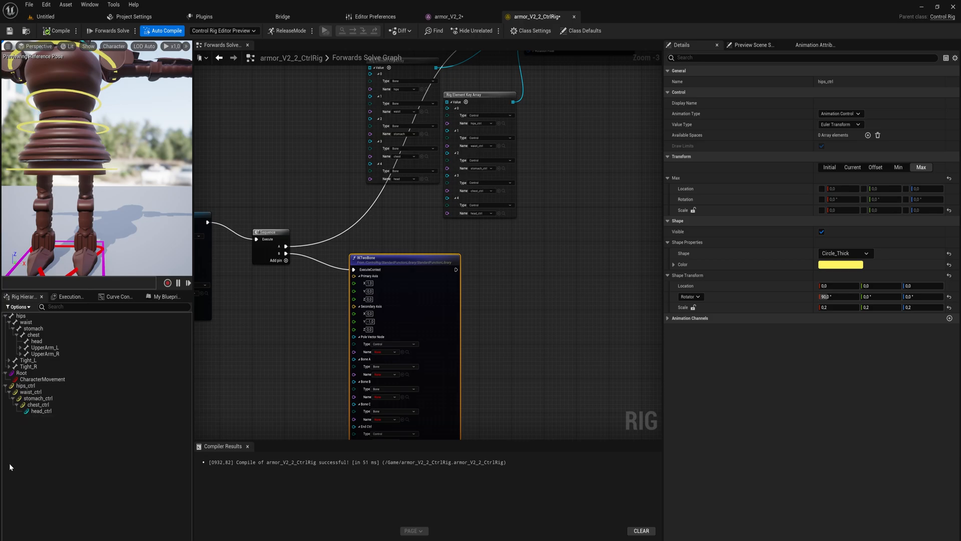
Create a new null on the Tight_L bone, name it Leg_L, and parent it under CharacterMovement
click(28, 361)
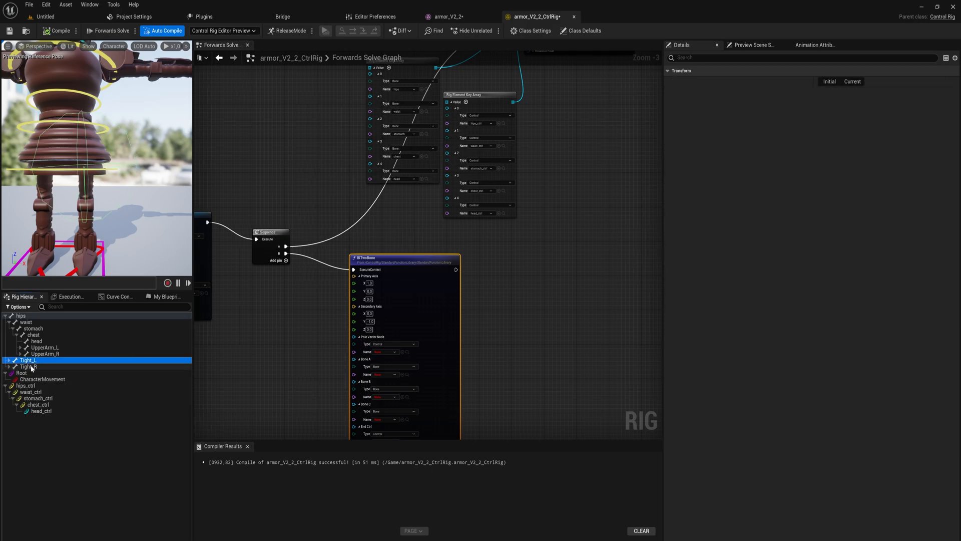
right_click(31, 361)
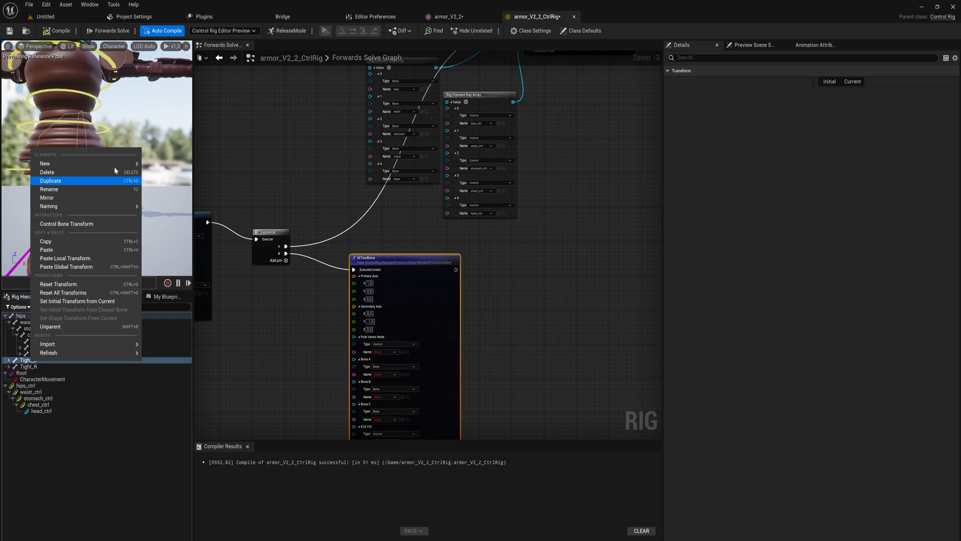
mouse_move(120, 163)
click(175, 185)
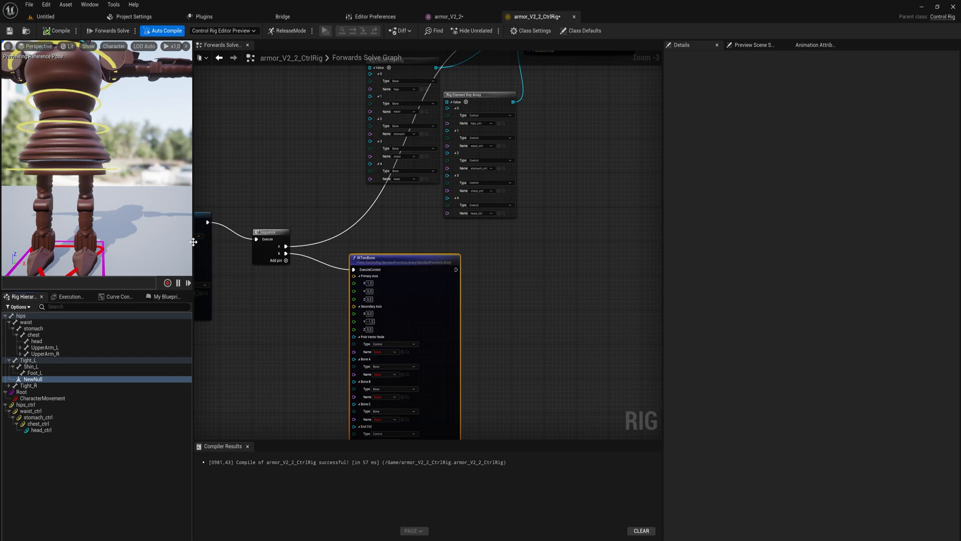
double_click(44, 379)
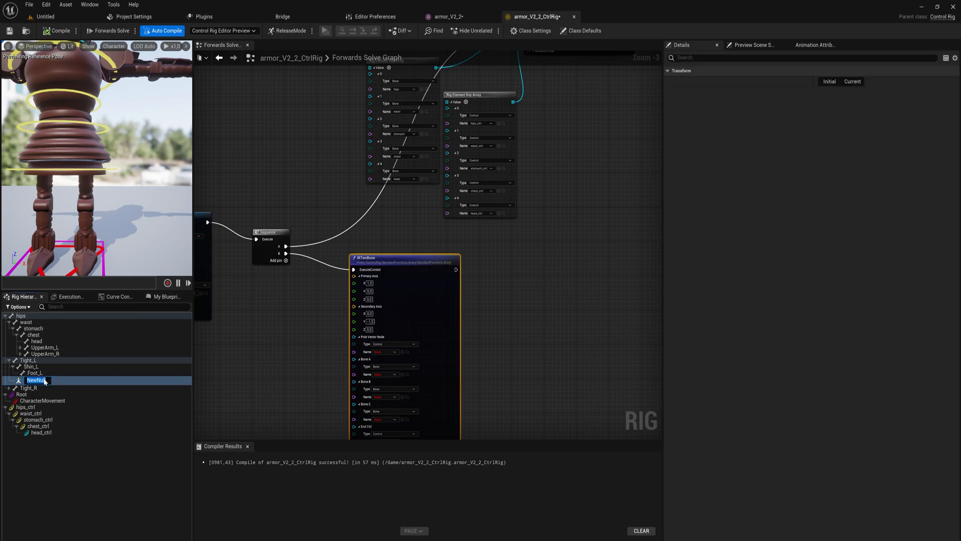
text(Leg_L)
key(Return)
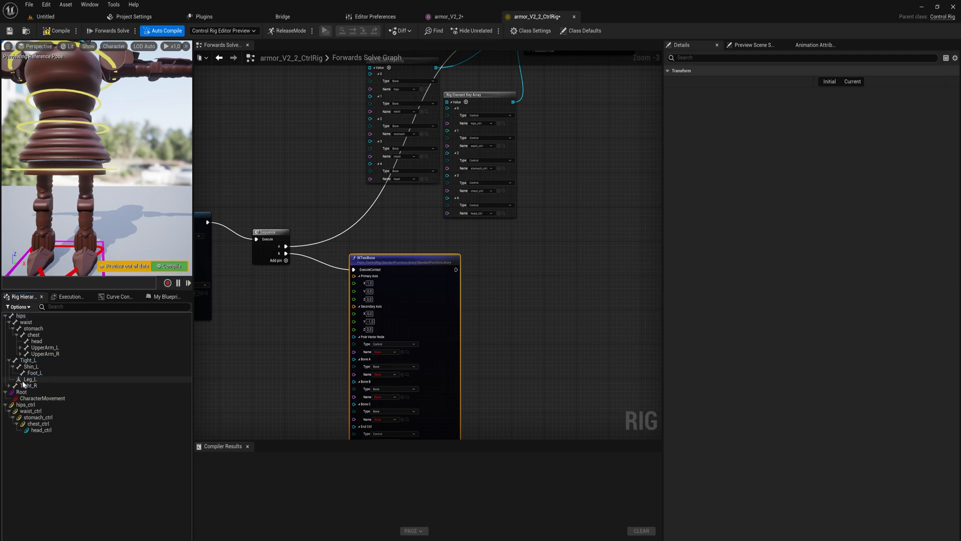
drag(26, 381, 33, 400)
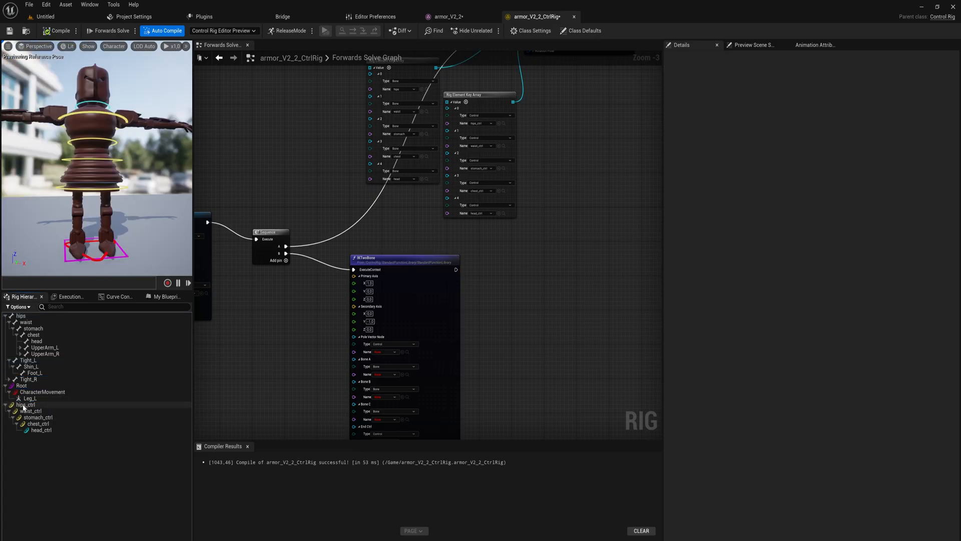
Test moving CharacterMovement with hips_ctrl parented under it and again with that parenting undone, undoing the moves
click(23, 405)
drag(18, 408, 36, 396)
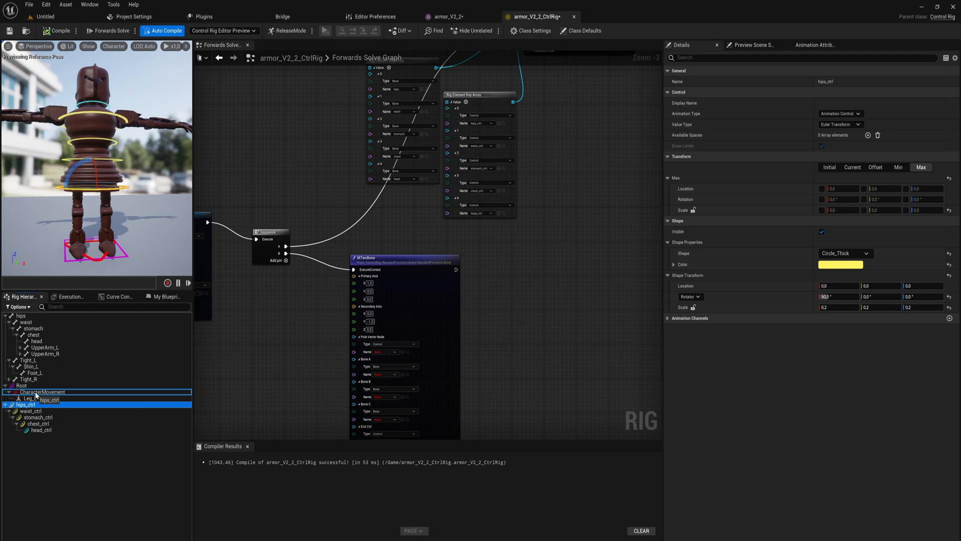
drag(36, 396, 36, 396)
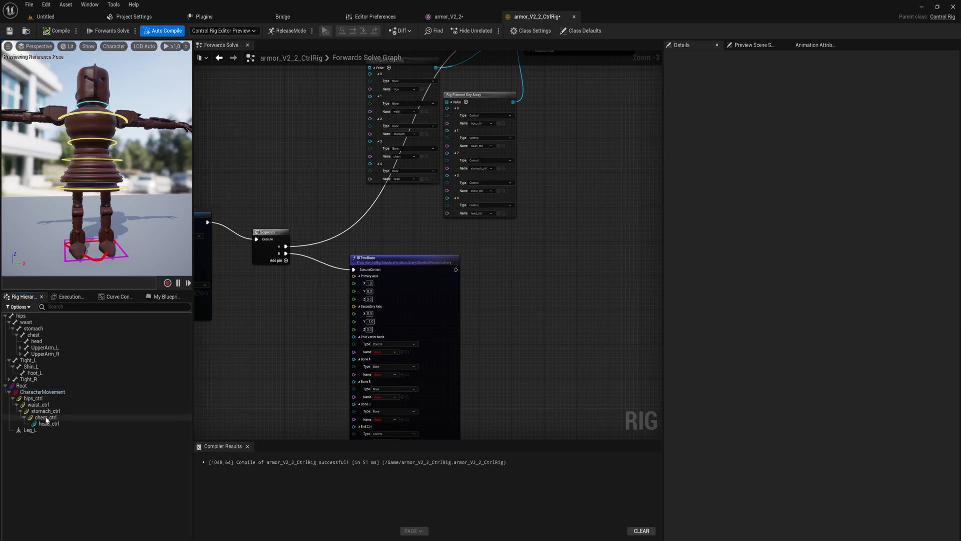
click(34, 392)
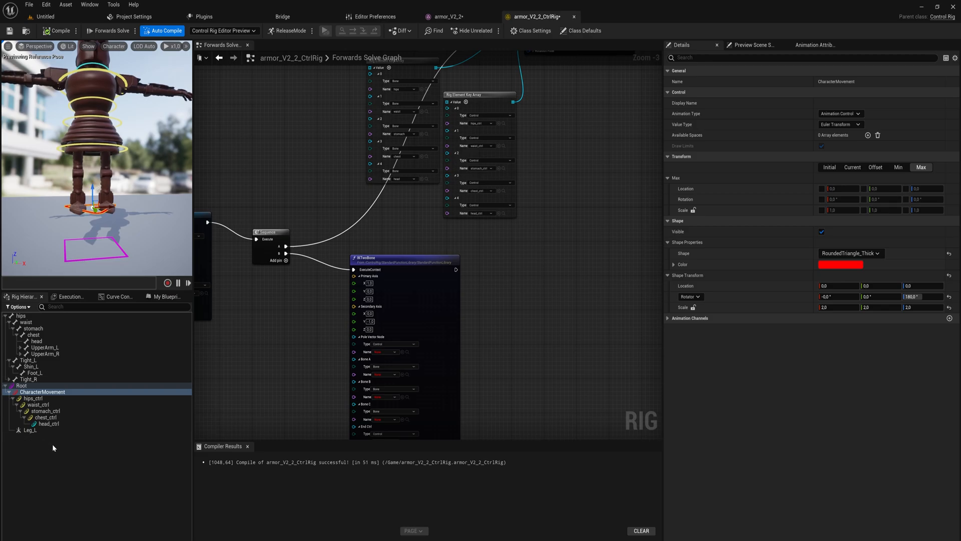
key(ctrl+z)
key(ctrl+z)
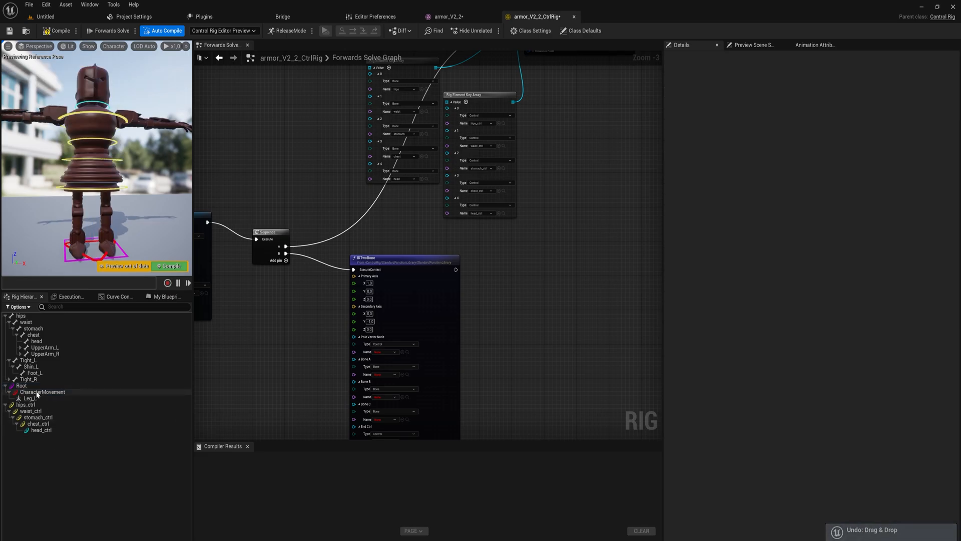
drag(94, 234, 97, 162)
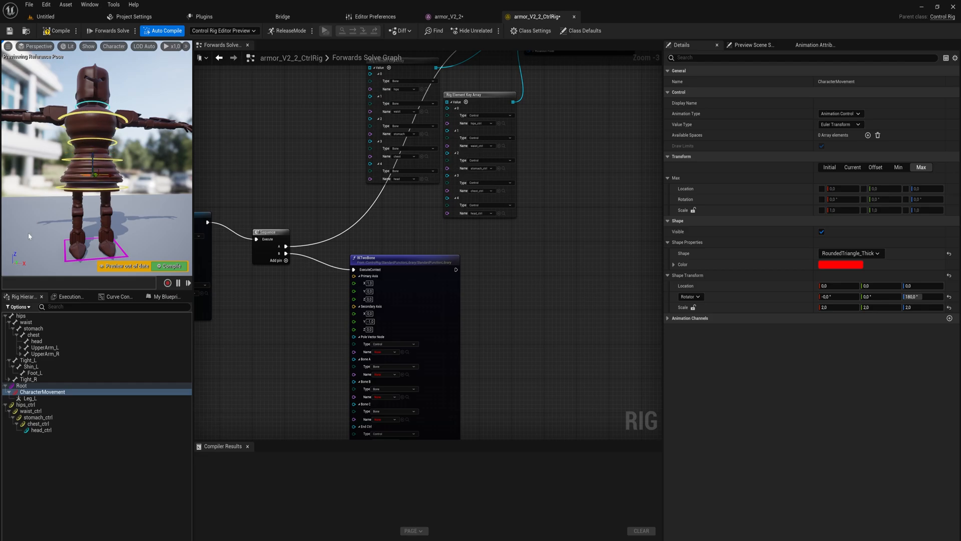
key(ctrl+z)
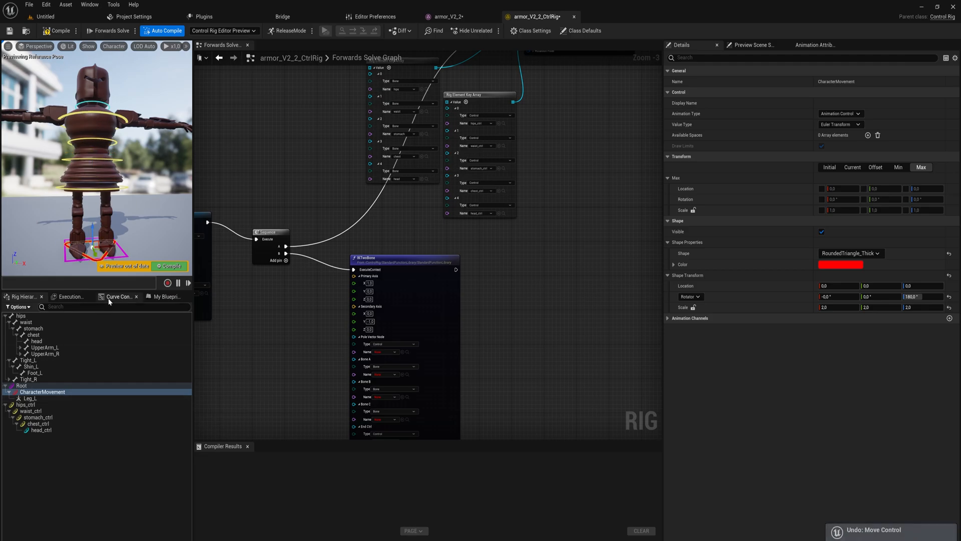
Parent hips_ctrl, with its chain of spine controls, under CharacterMovement in the rig hierarchy
click(18, 406)
drag(19, 409, 37, 392)
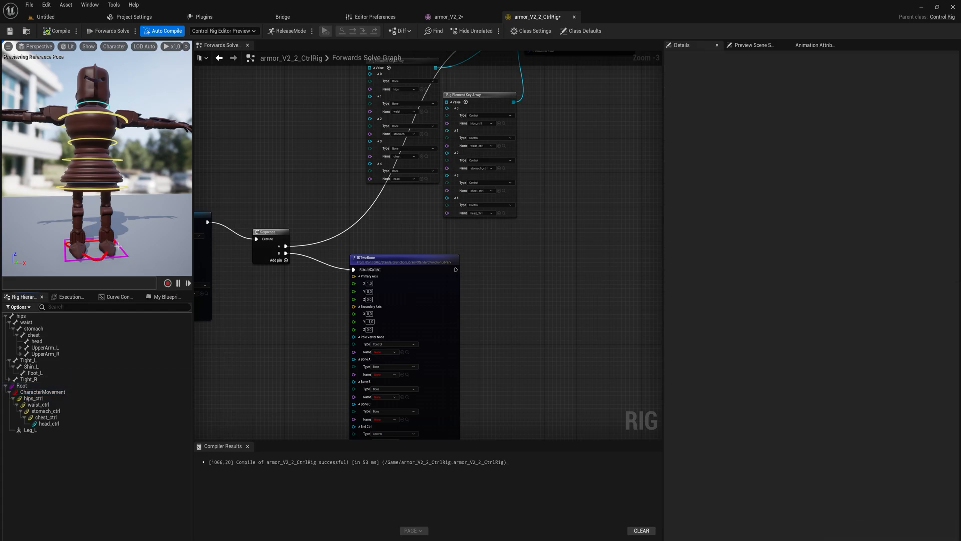
click(103, 254)
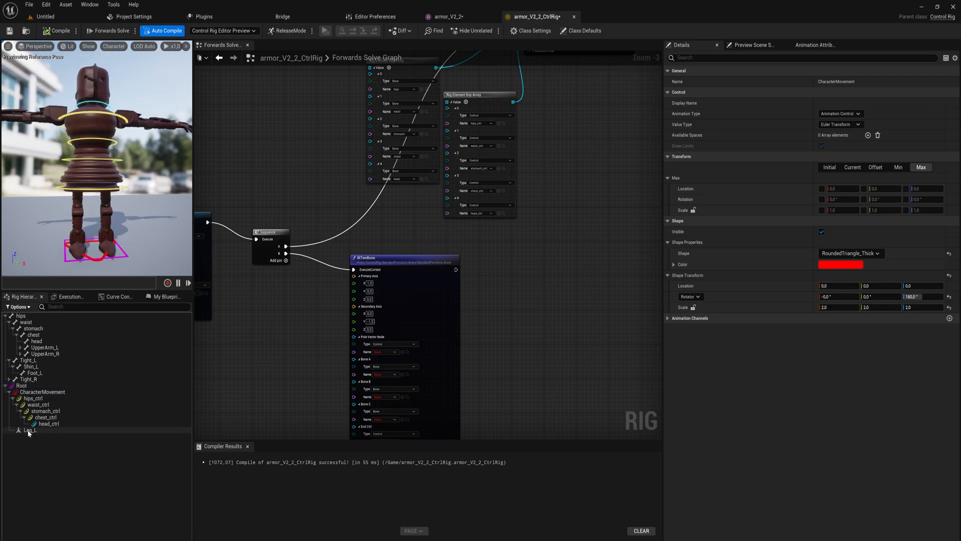
click(29, 430)
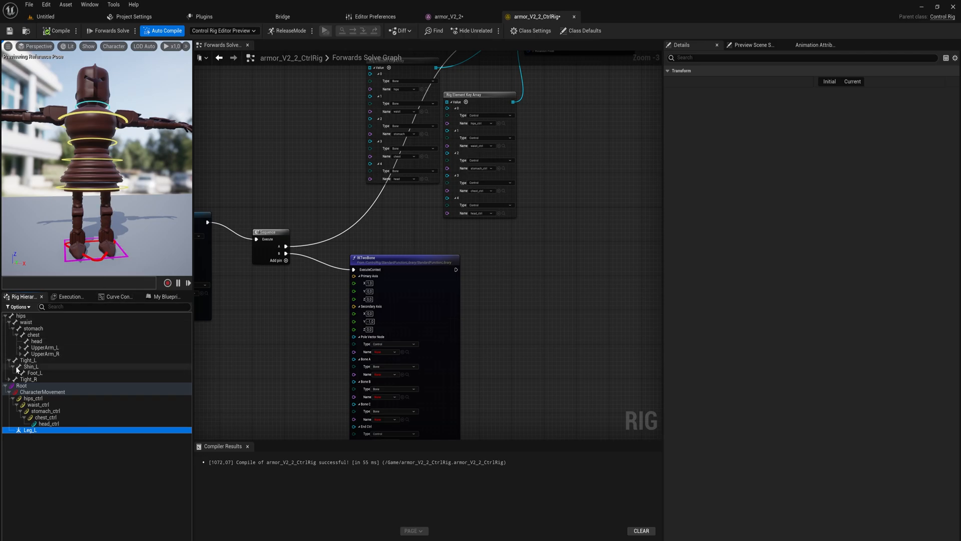
Add a new control on the Foot_L bone and set its shape to Circle_Solid
click(31, 367)
click(34, 373)
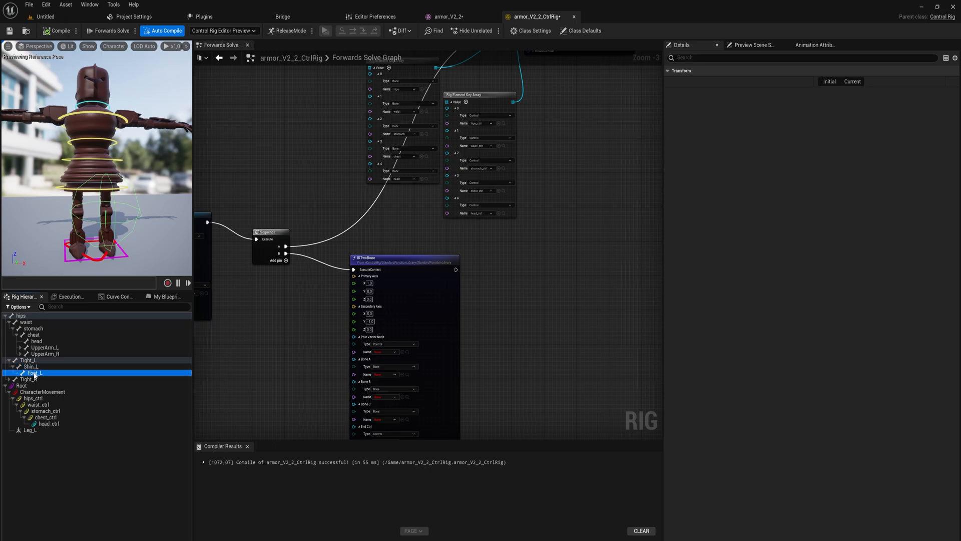
right_click(35, 373)
mouse_move(100, 174)
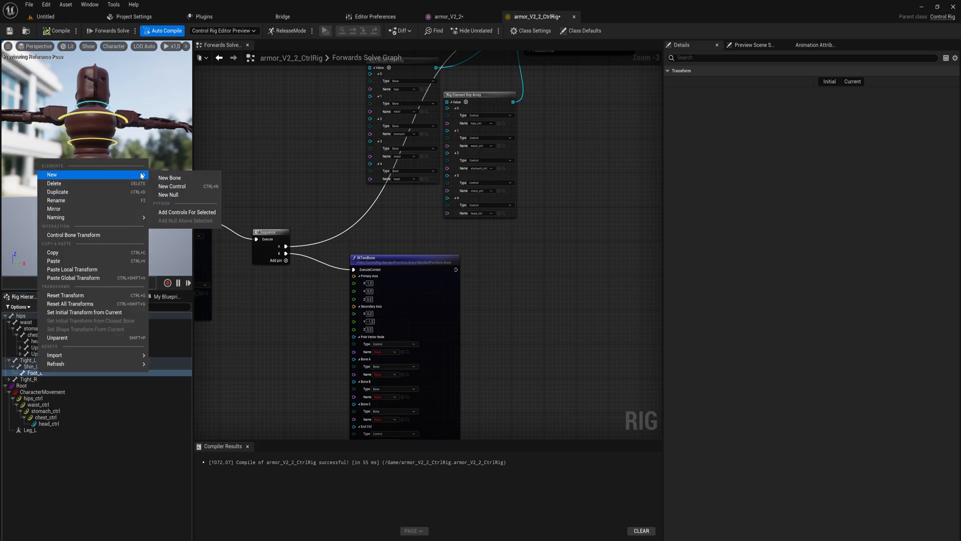
click(189, 186)
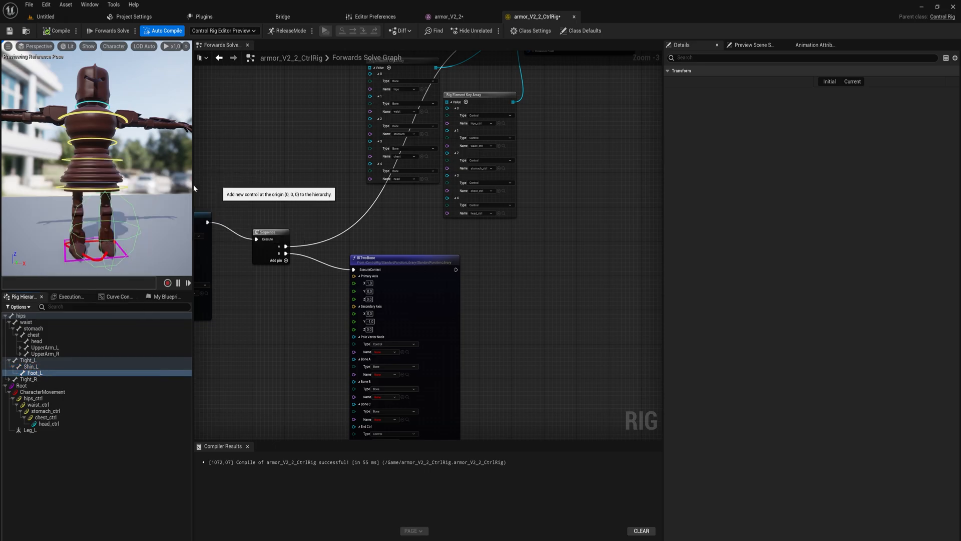
click(847, 254)
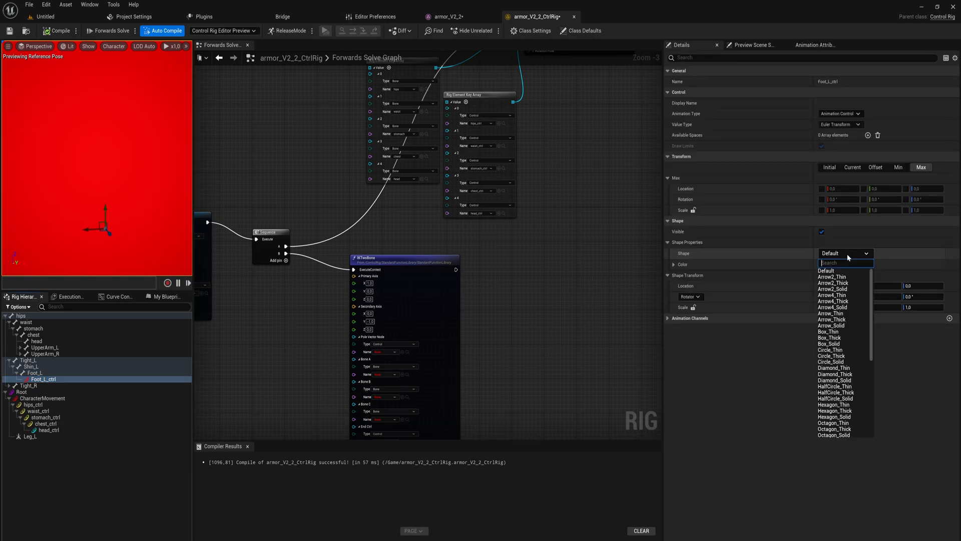
text(circle)
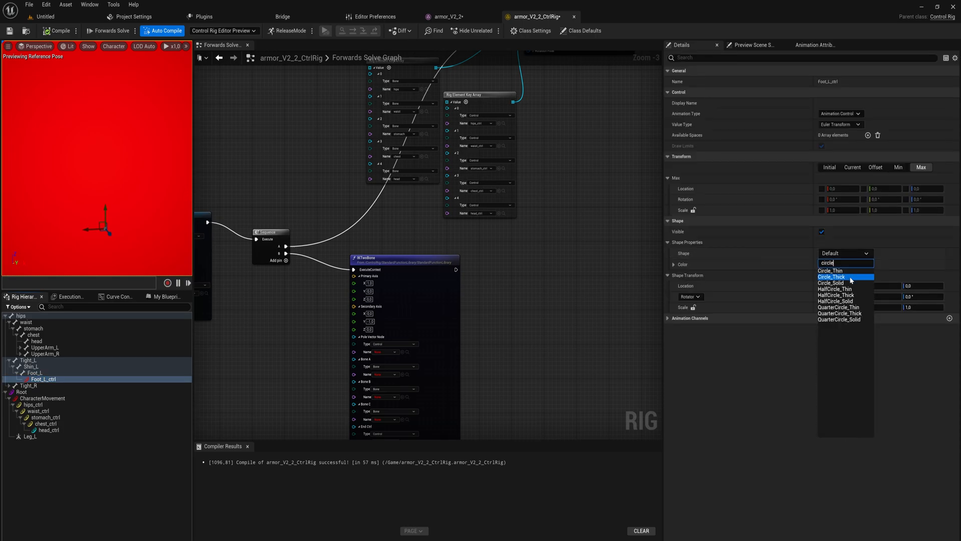
click(851, 282)
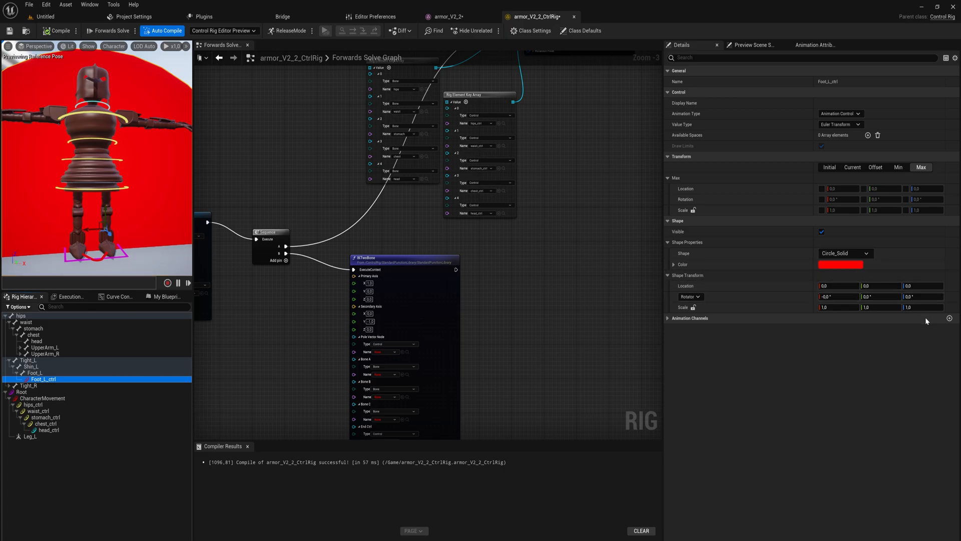
Set Foot_L_ctrl's shape rotation to 90° in X and its shape scale to 0.1 on all axes, reduced to 0.07
click(840, 296)
text(90)
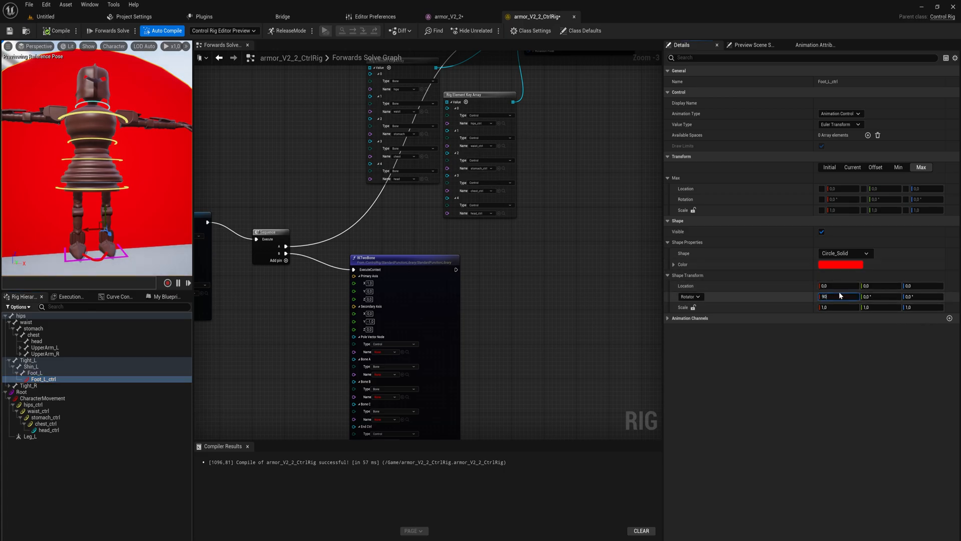
key(Return)
click(837, 307)
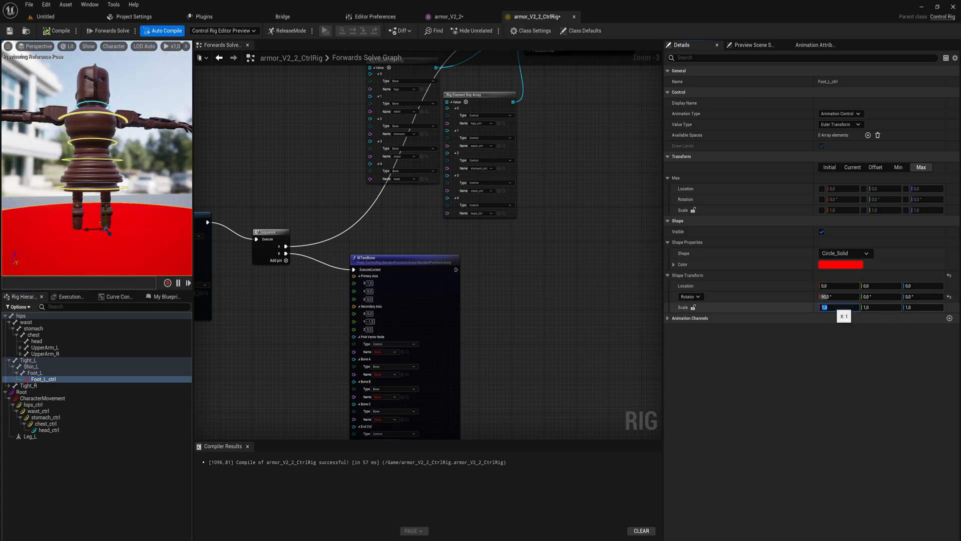
key(Tab)
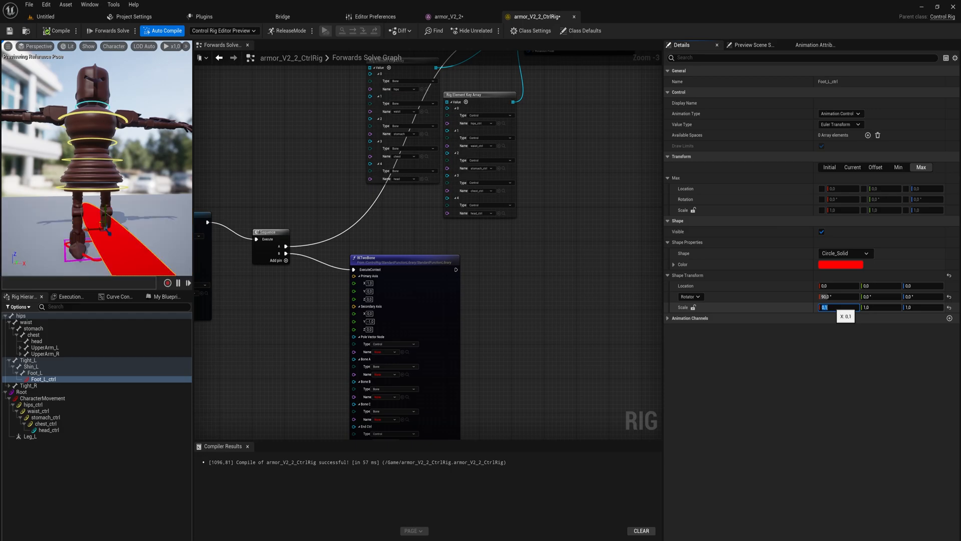
text(0,1)
key(Tab)
text(0)
key(Return)
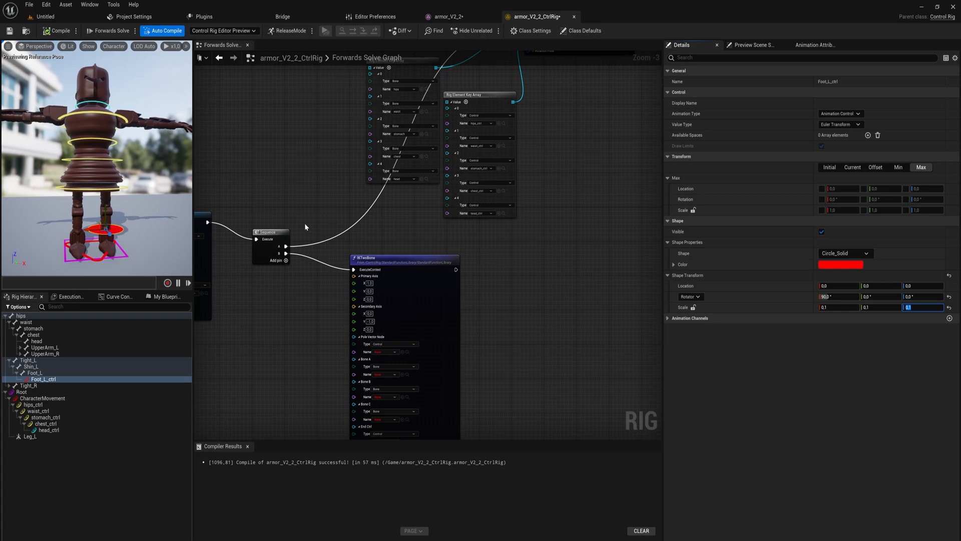
right_drag(130, 202, 142, 236)
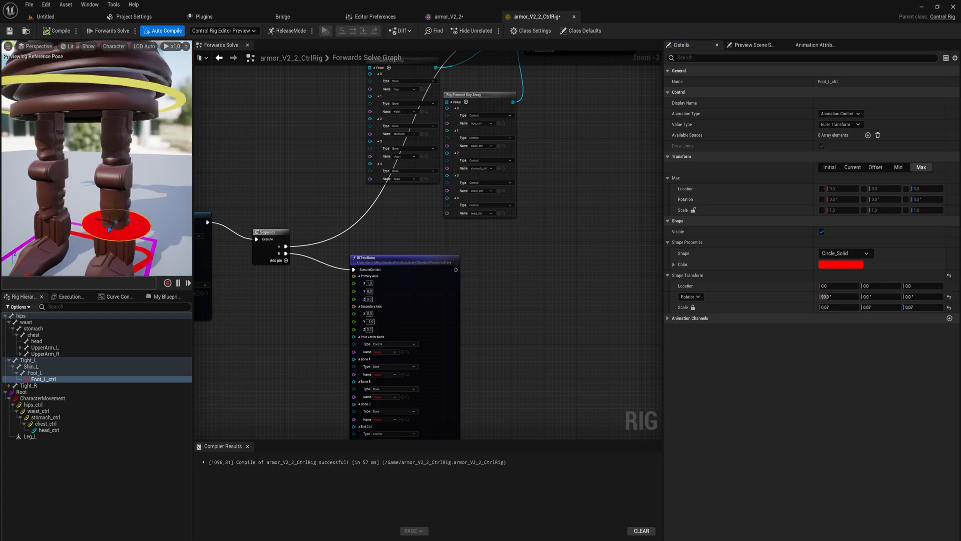
right_drag(143, 235, 107, 235)
key(s)
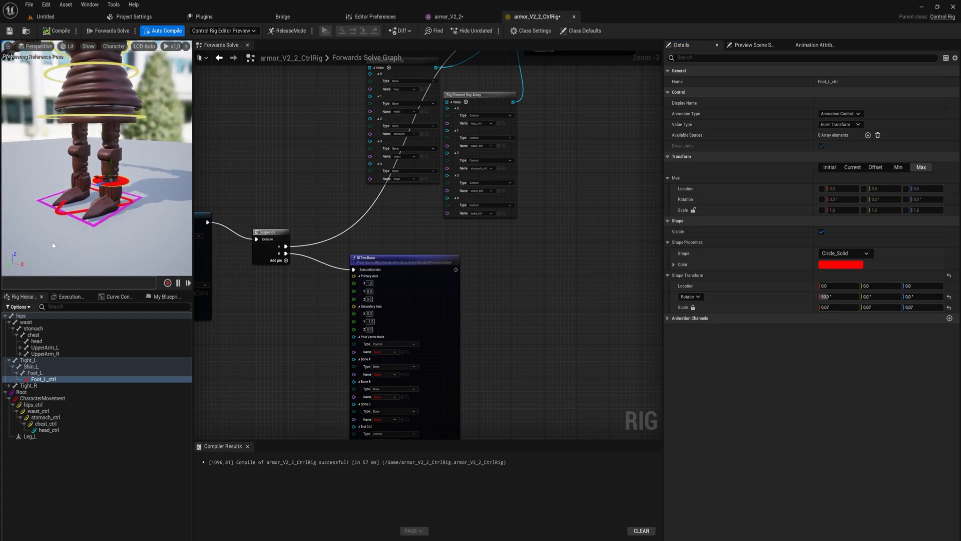
Add a new control on the Shin_L bone with its shape scaled to 0.05 on all axes
click(36, 368)
right_click(37, 370)
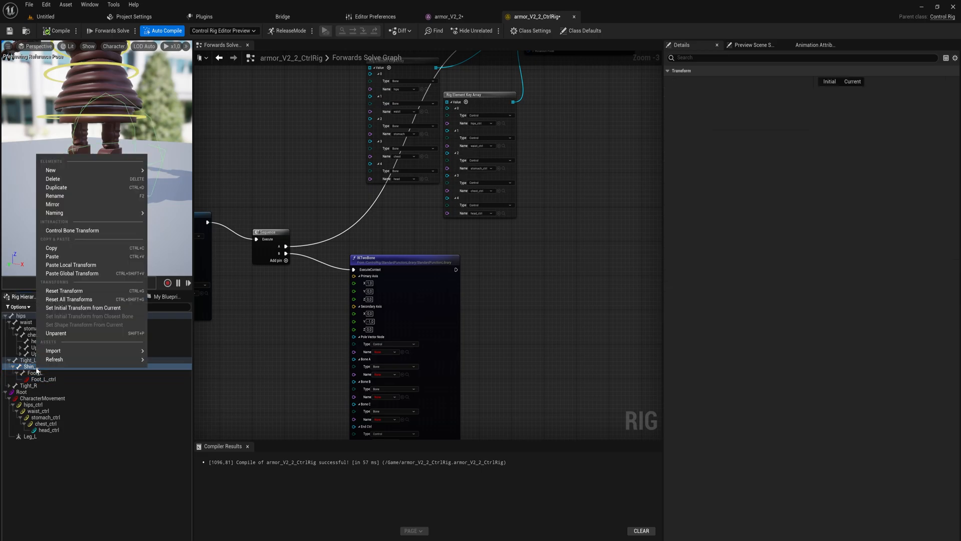
mouse_move(131, 170)
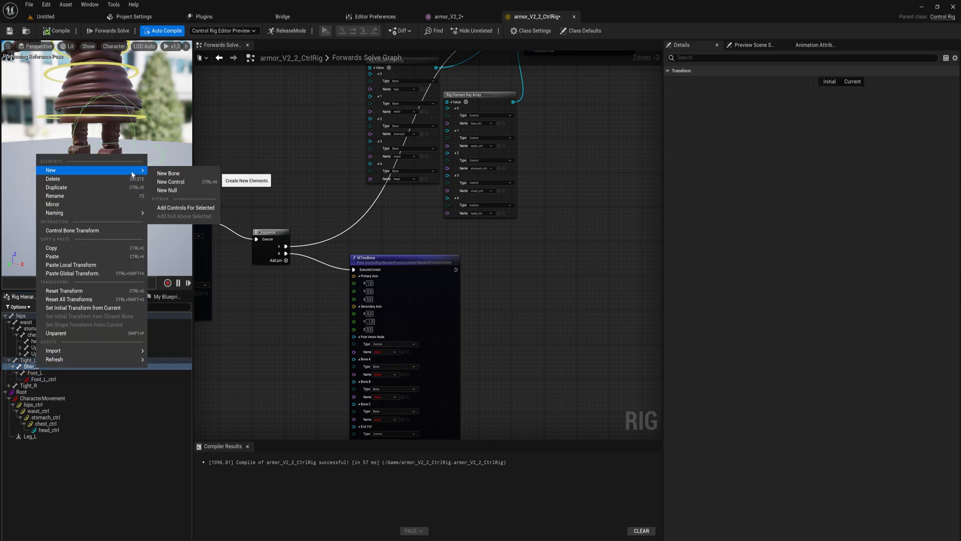
click(170, 182)
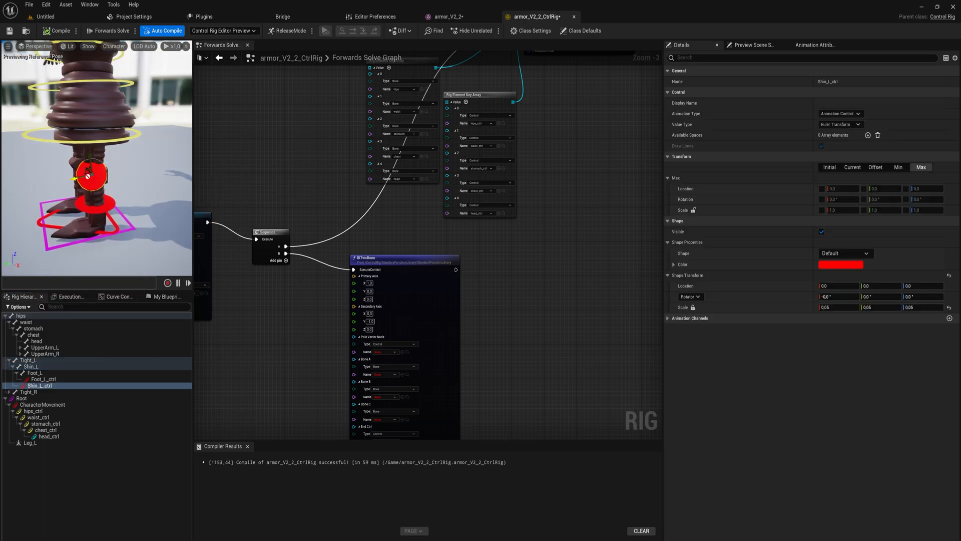
Try moving Shin_L_ctrl out in front of the left knee without changing its offset transform
drag(69, 180, 4, 195)
right_drag(30, 205, 20, 203)
scroll(30, 203, down, 3)
drag(45, 179, 29, 182)
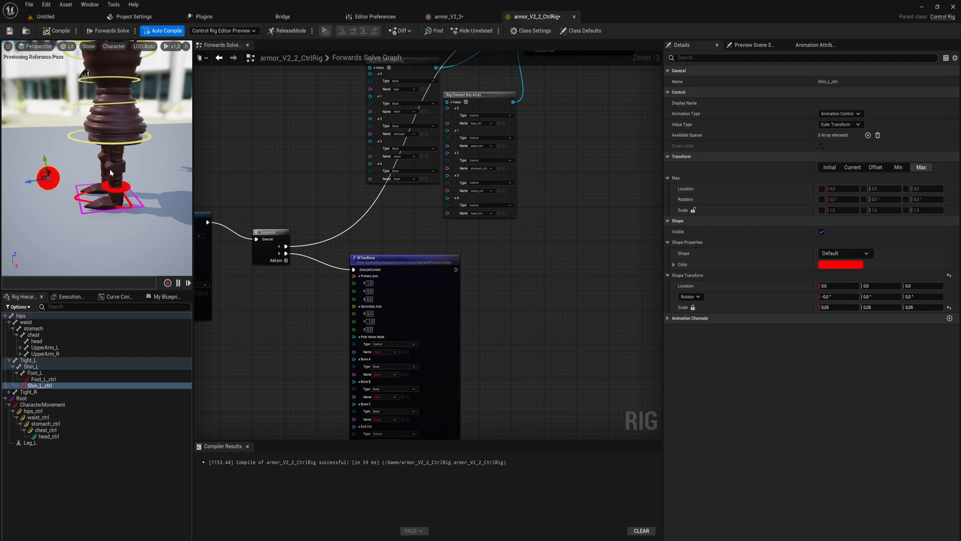
click(116, 189)
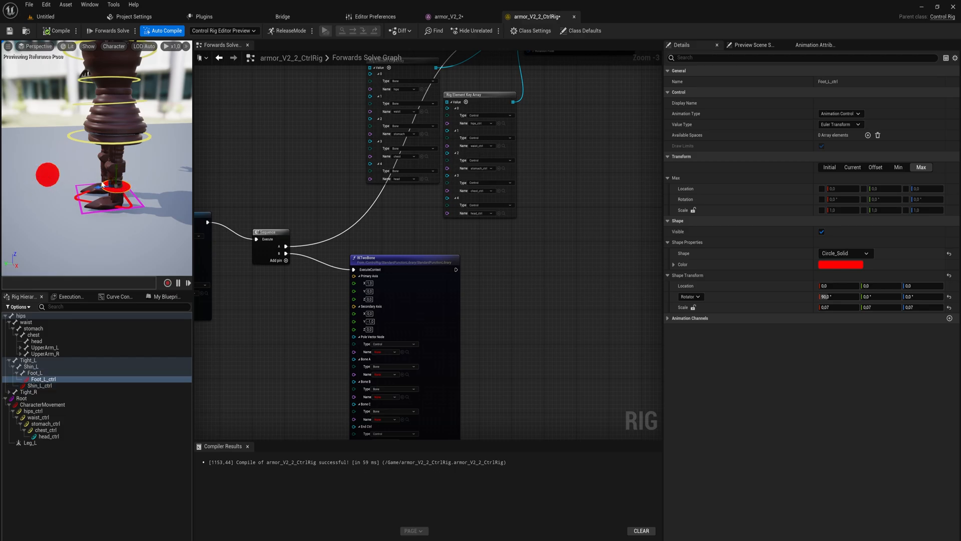
click(53, 178)
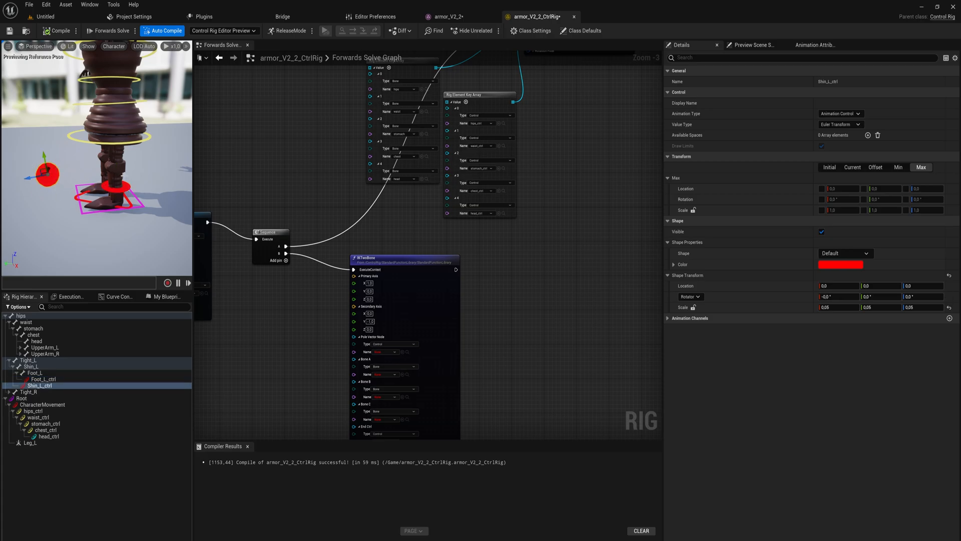
Parent Shin_L_ctrl under Foot_L_ctrl in the rig hierarchy
drag(40, 385, 53, 380)
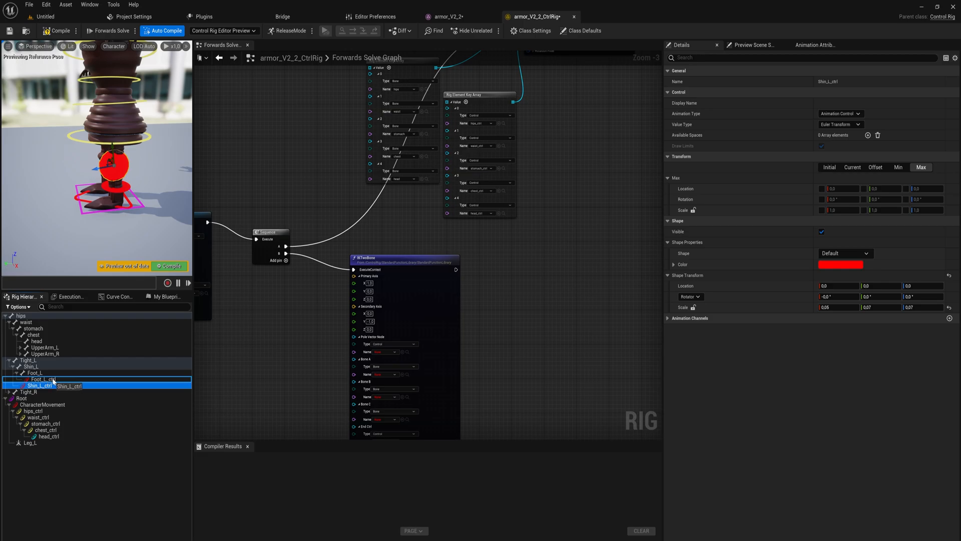
drag(53, 382, 49, 383)
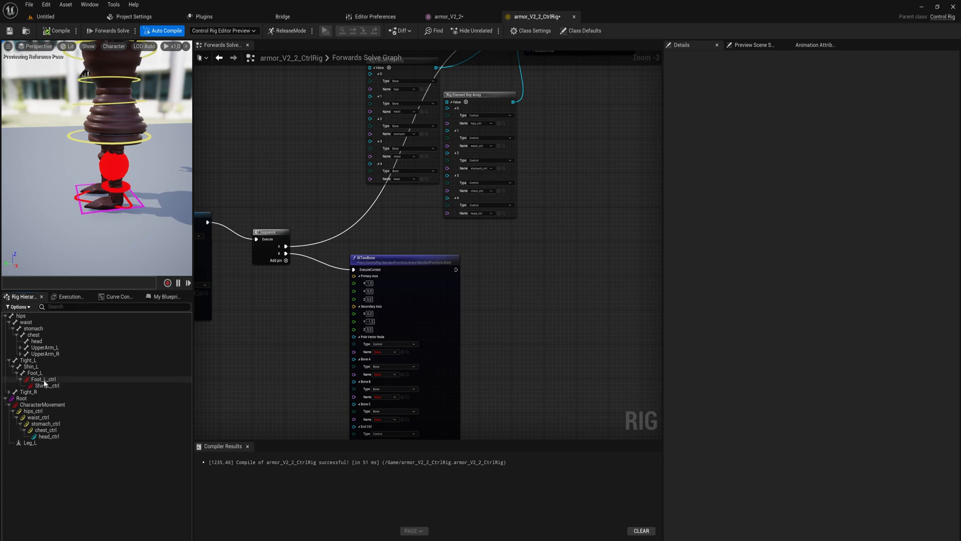
Test whether Shin_L_ctrl keeps a position in front of the knee when the rig is compiled
click(103, 168)
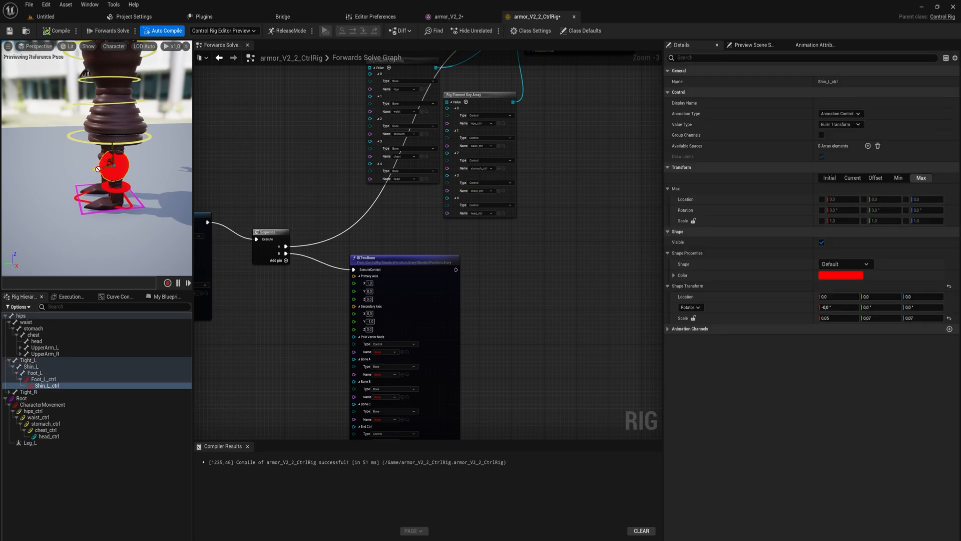
drag(97, 169, 24, 181)
click(49, 33)
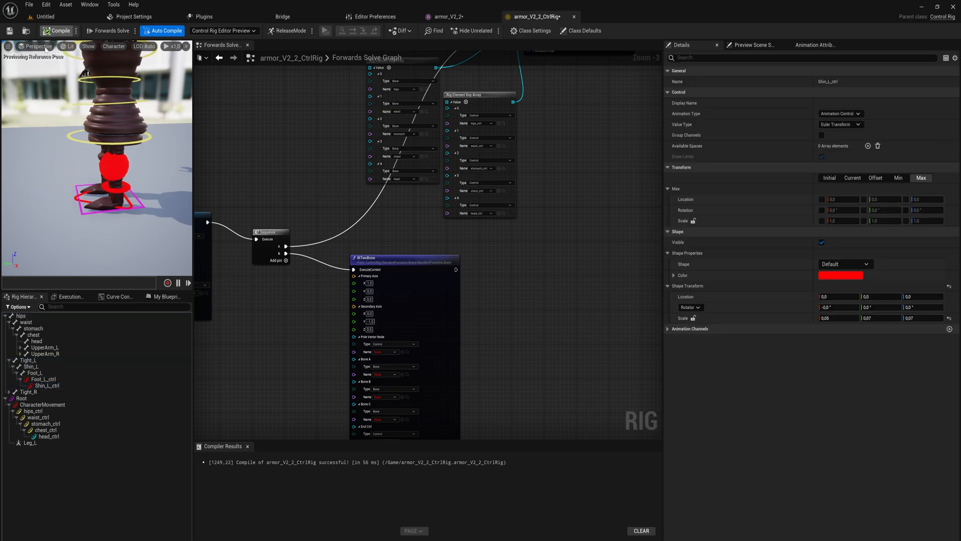
Move Shin_L_ctrl about 1.5 units in Z, out in front of the knee, and set its offset transform from the current one
click(108, 164)
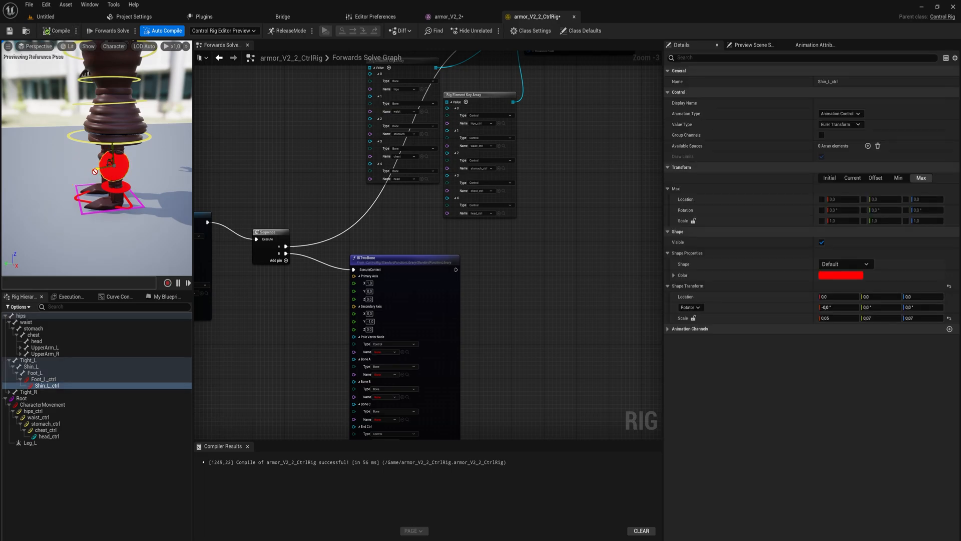
click(852, 178)
click(875, 179)
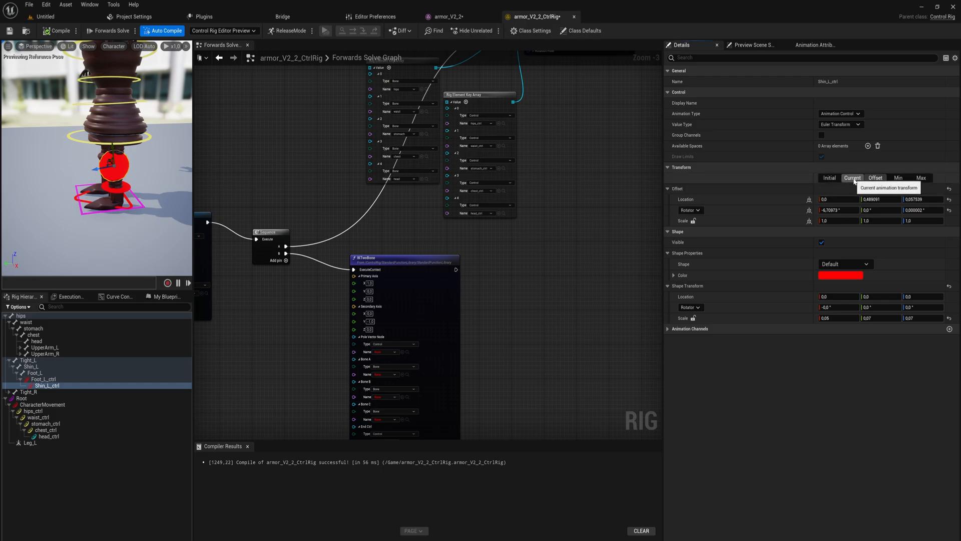
click(853, 178)
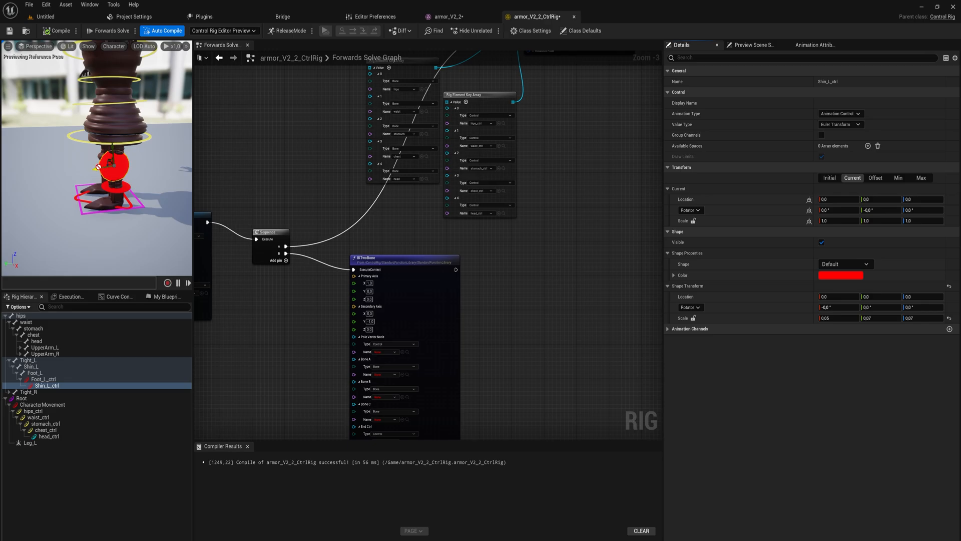
drag(98, 170, 33, 186)
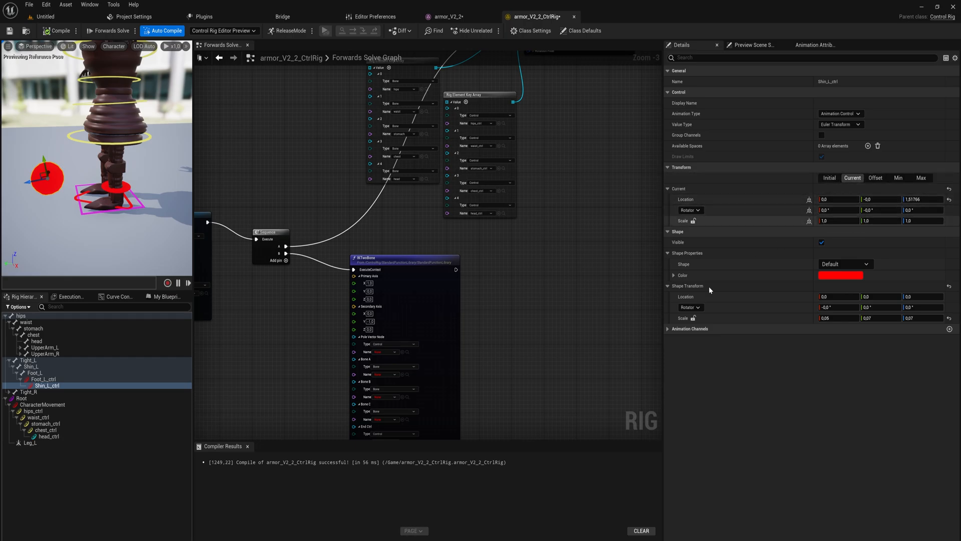
right_click(49, 387)
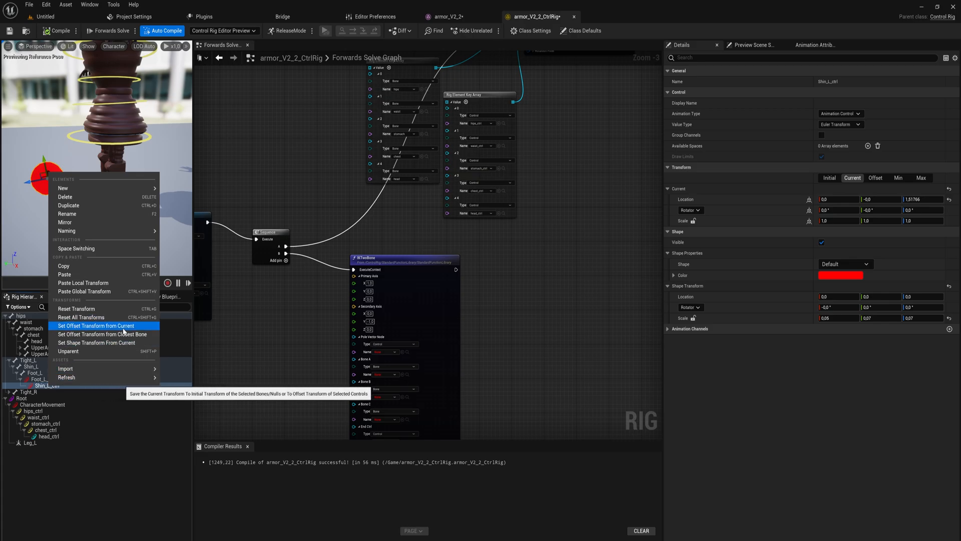
click(96, 325)
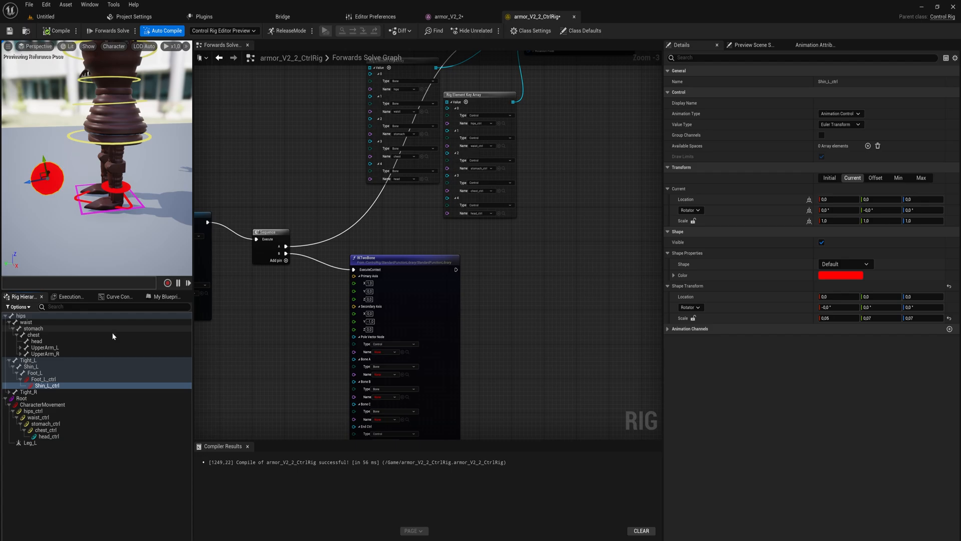
Check Shin_L_ctrl's offset and current transforms and recompile the rig
click(875, 178)
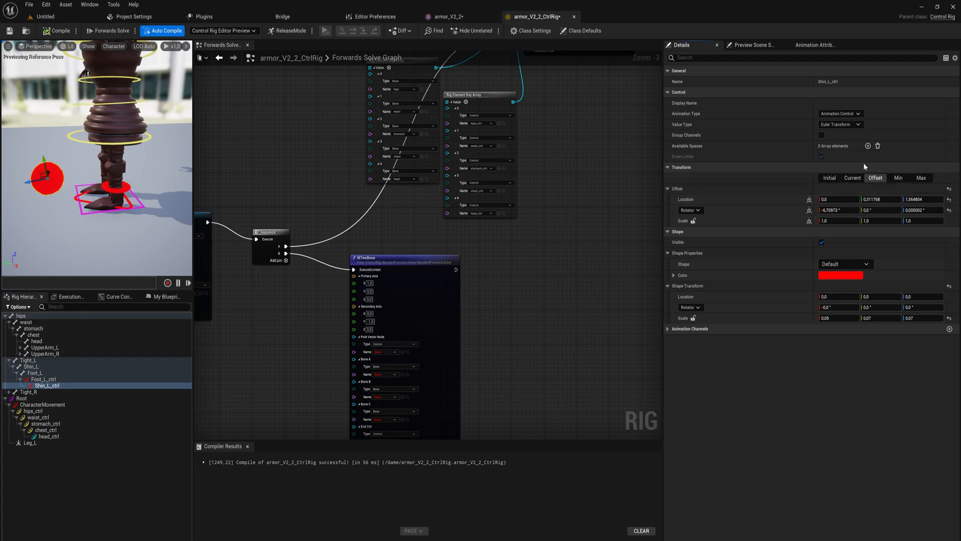
click(853, 178)
click(60, 32)
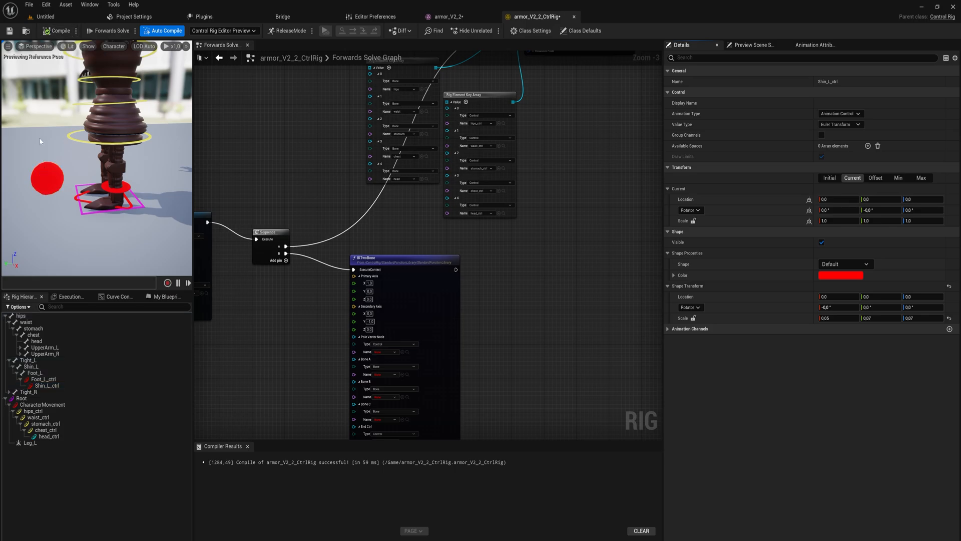
Parent Foot_L_ctrl, together with its child Shin_L_ctrl, under the Leg_L null
drag(43, 379, 30, 444)
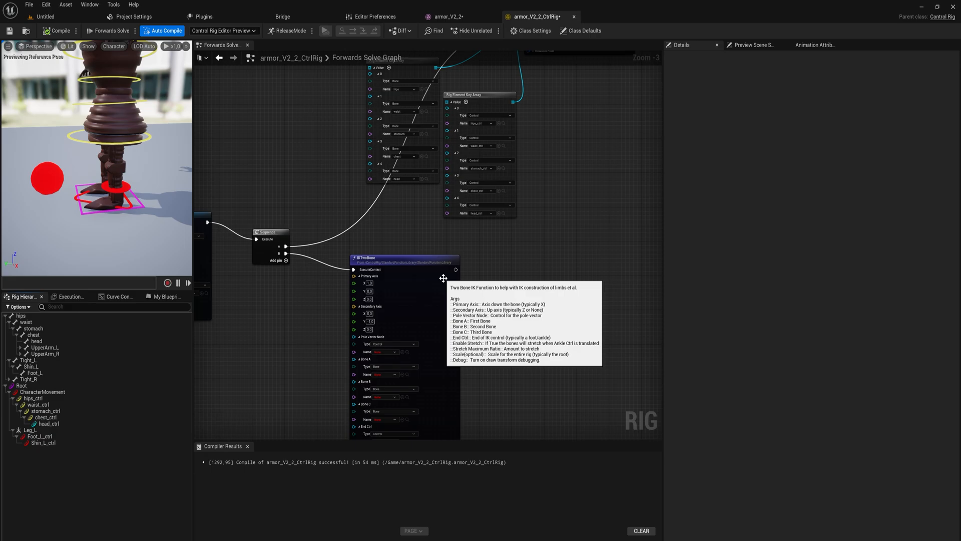
right_drag(498, 304, 504, 213)
scroll(506, 239, up, 2)
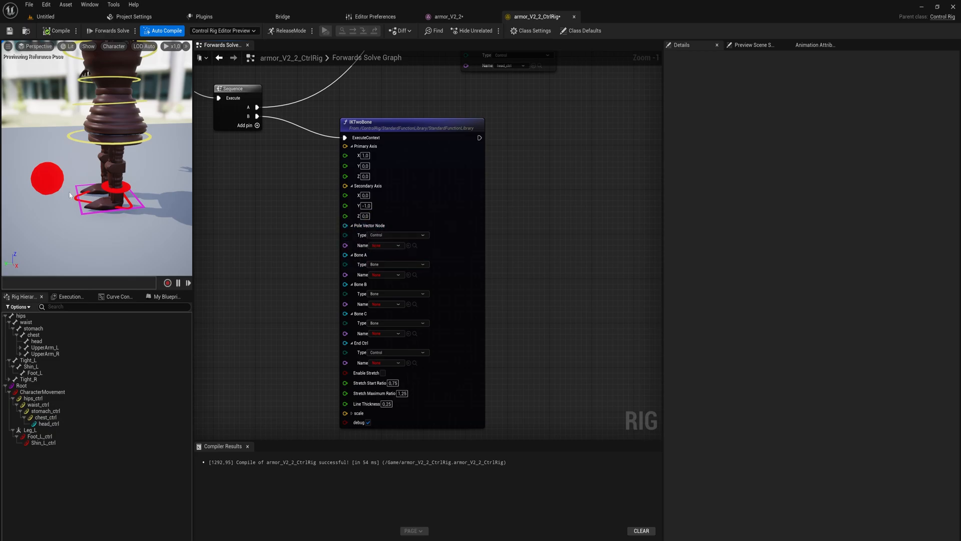
Assign Shin_L_ctrl as the Pole Vector Node and Foot_L_ctrl as the End Ctrl of the IKTwoBone node
click(51, 178)
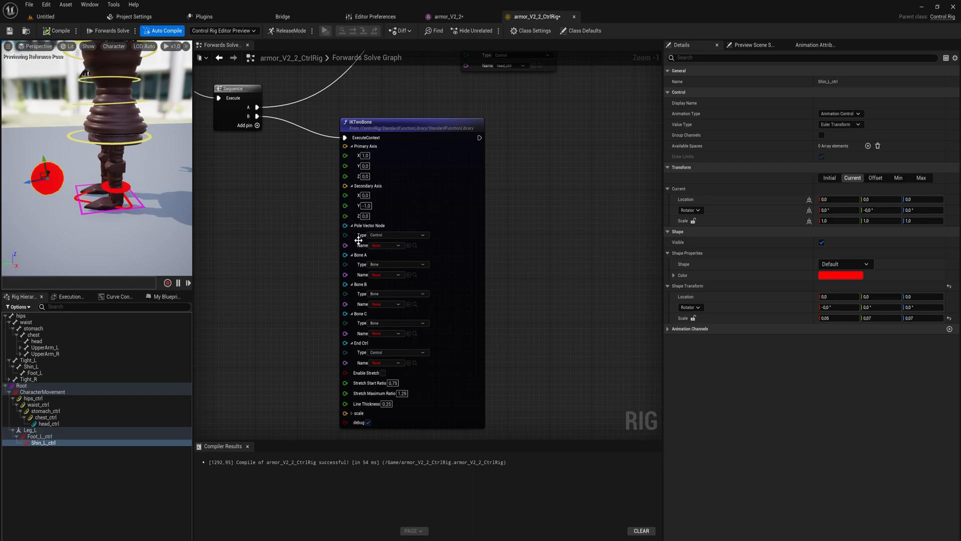
click(409, 246)
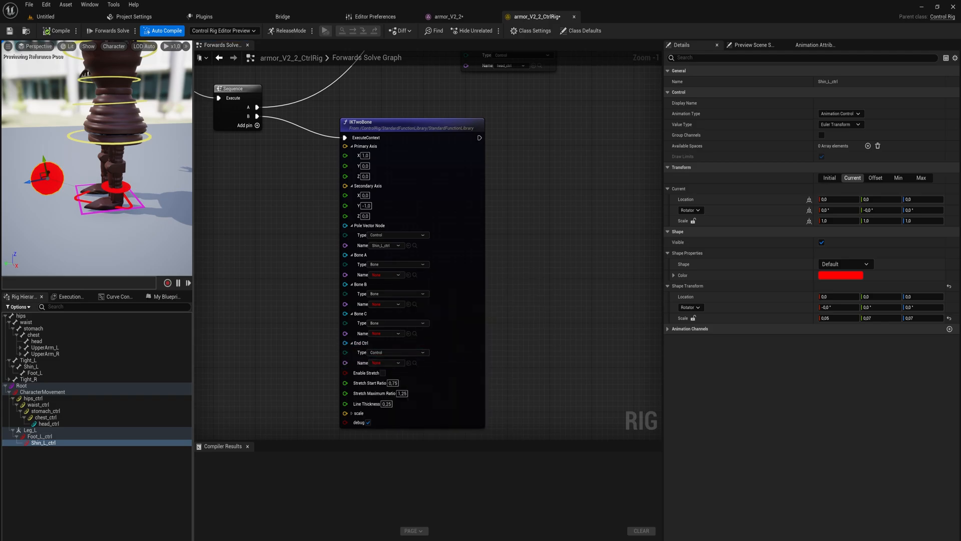
click(116, 187)
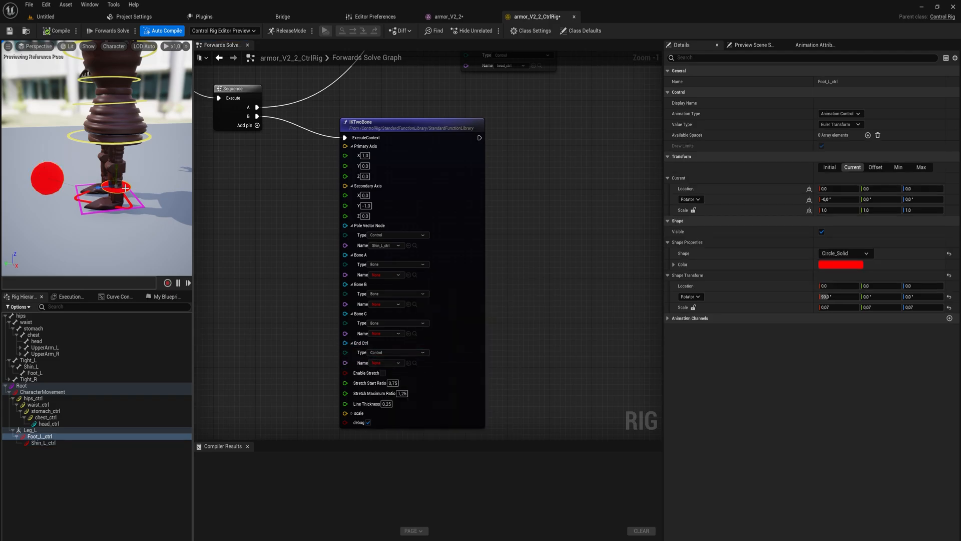
click(409, 363)
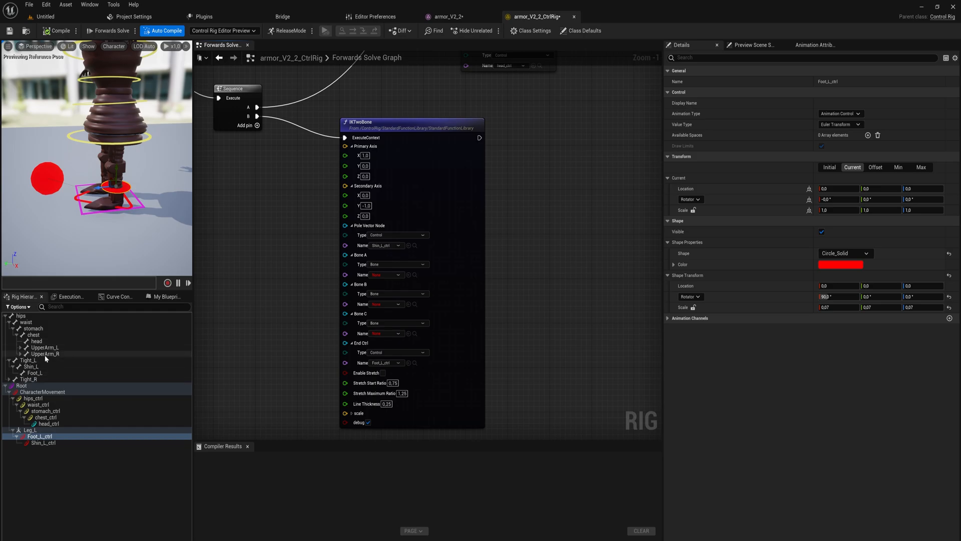
Assign the bones Tight_L, Shin_L and Foot_L as Bone A, Bone B and Bone C of the IKTwoBone node
click(32, 360)
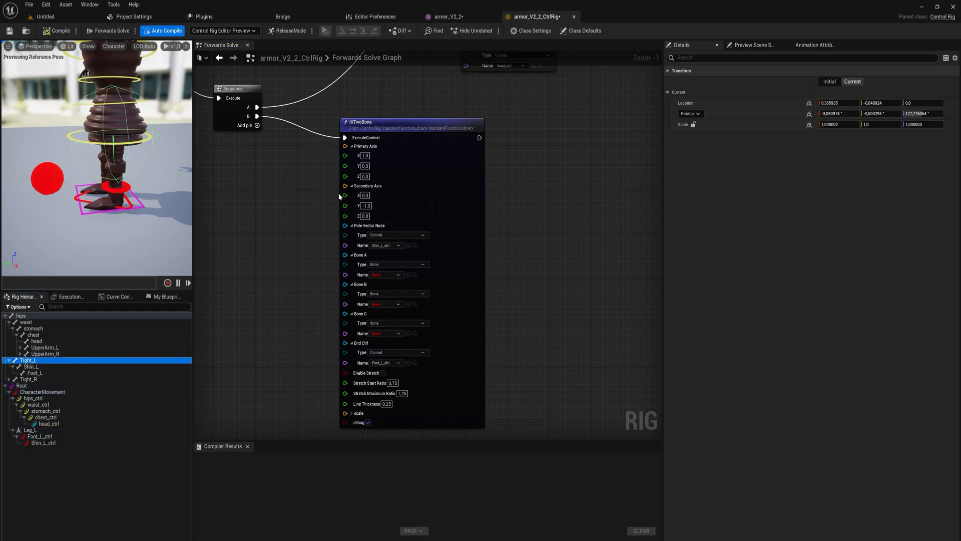
click(408, 274)
click(65, 366)
click(408, 304)
click(49, 374)
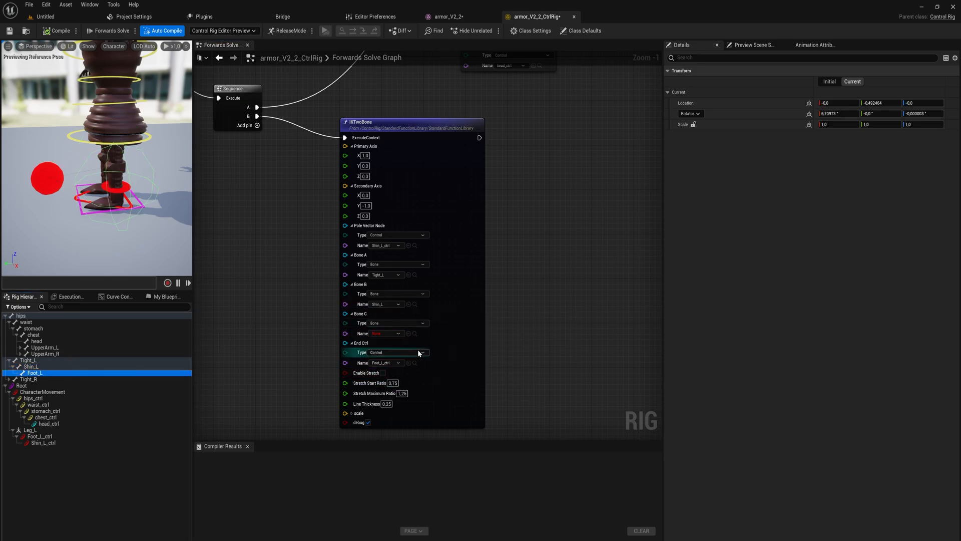
click(408, 334)
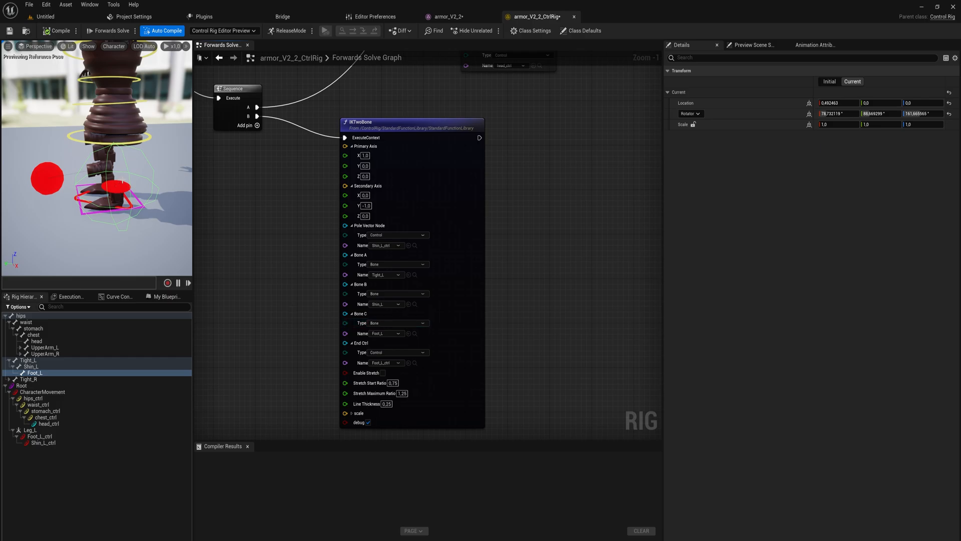
Inspect the left leg's pose, disconnect IKTwoBone from the Sequence node and enlarge the preview viewport
mouse_move(142, 196)
right_down()
mouse_move(190, 195)
mouse_move(139, 191)
right_up()
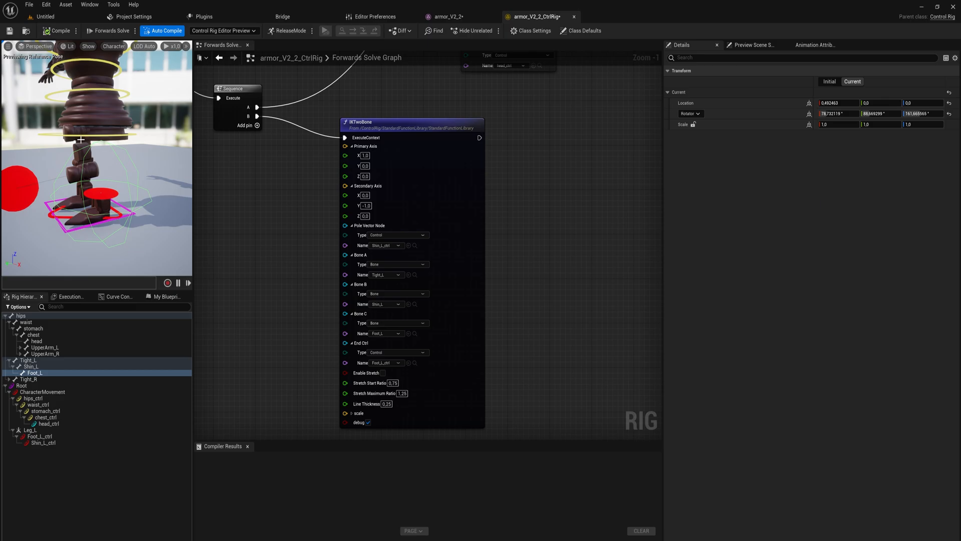
mouse_move(411, 152)
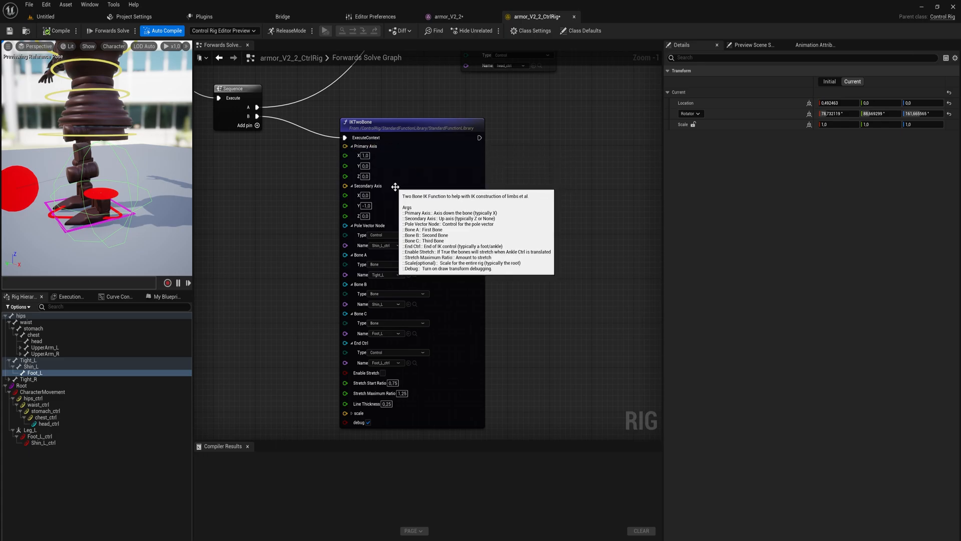
alt+click(345, 138)
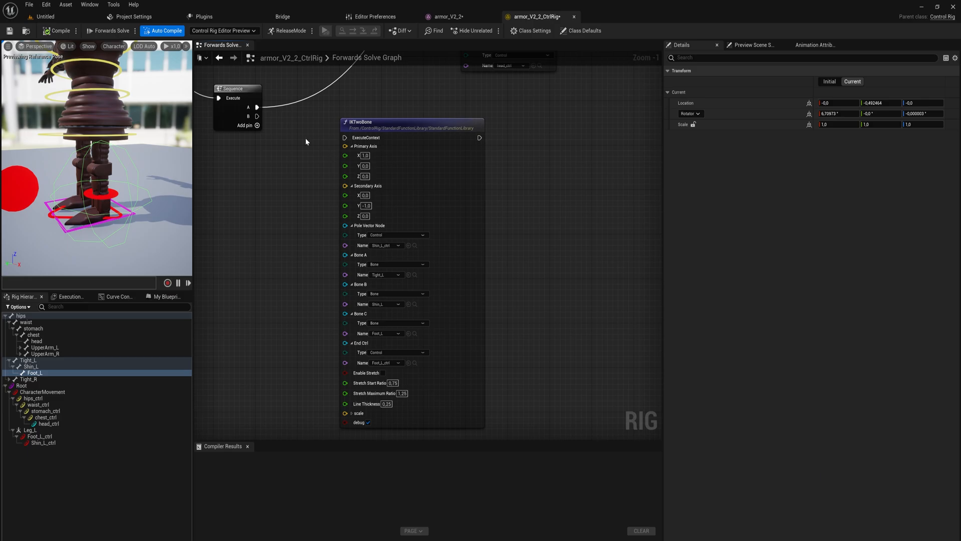
right_drag(306, 158, 310, 170)
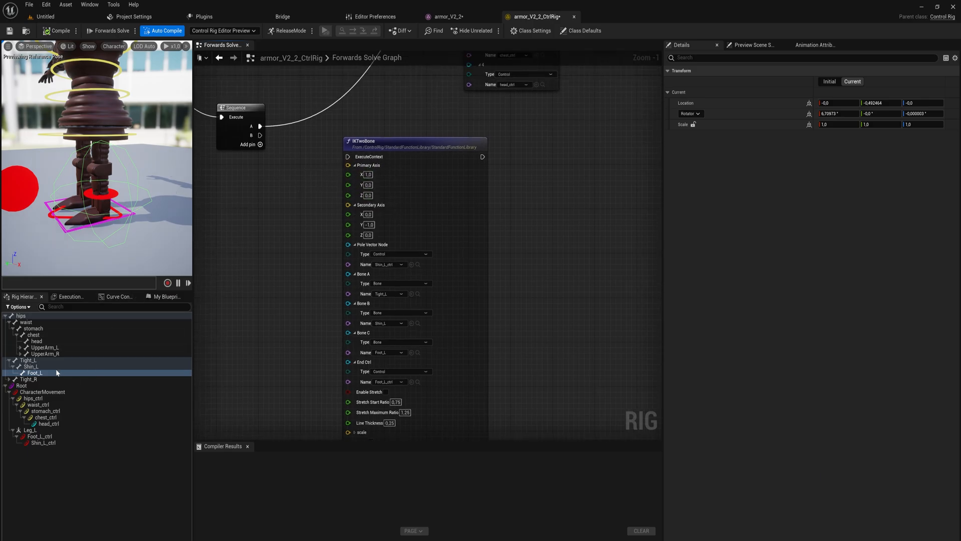
drag(193, 350, 266, 350)
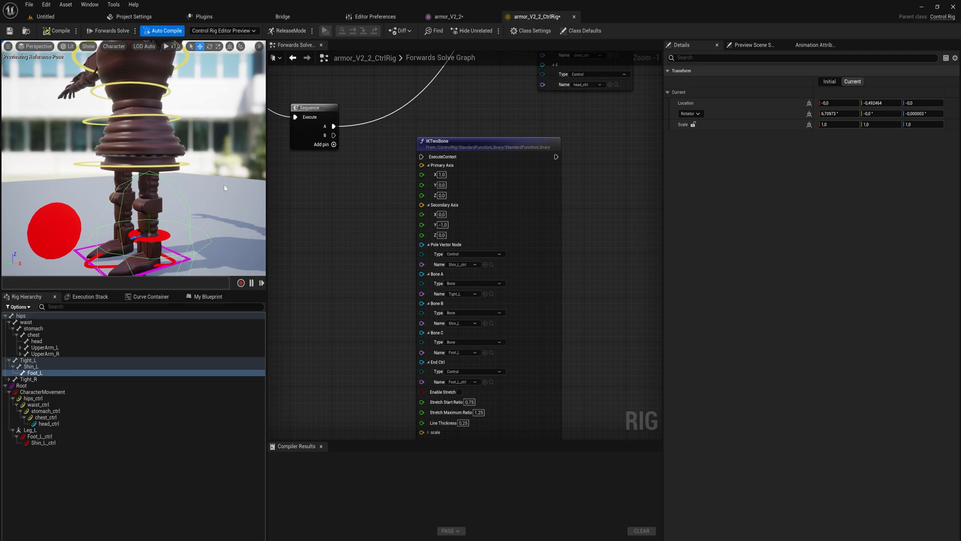
Display the Tight_L bone's transform axes and set IKTwoBone's Primary Axis to X 0, Y -1, Z 0
click(27, 360)
right_click(34, 363)
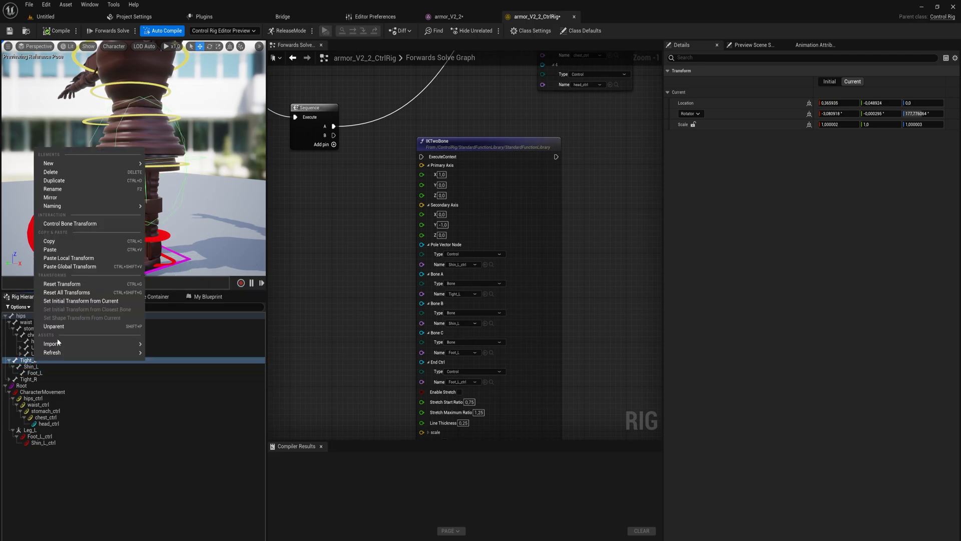
click(72, 225)
mouse_move(169, 202)
right_down()
mouse_move(169, 188)
mouse_move(169, 200)
mouse_move(151, 196)
right_up()
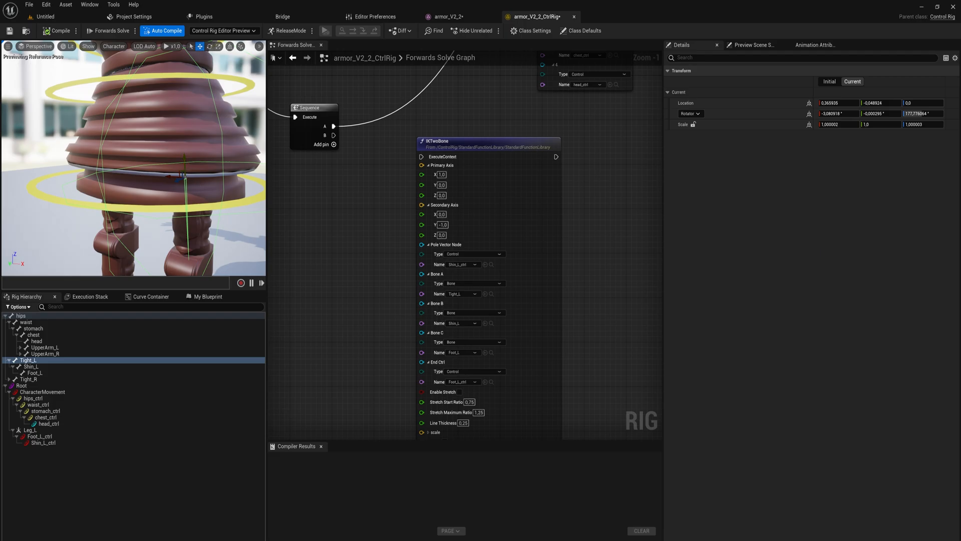
right_click(199, 181)
right_drag(192, 147, 180, 174)
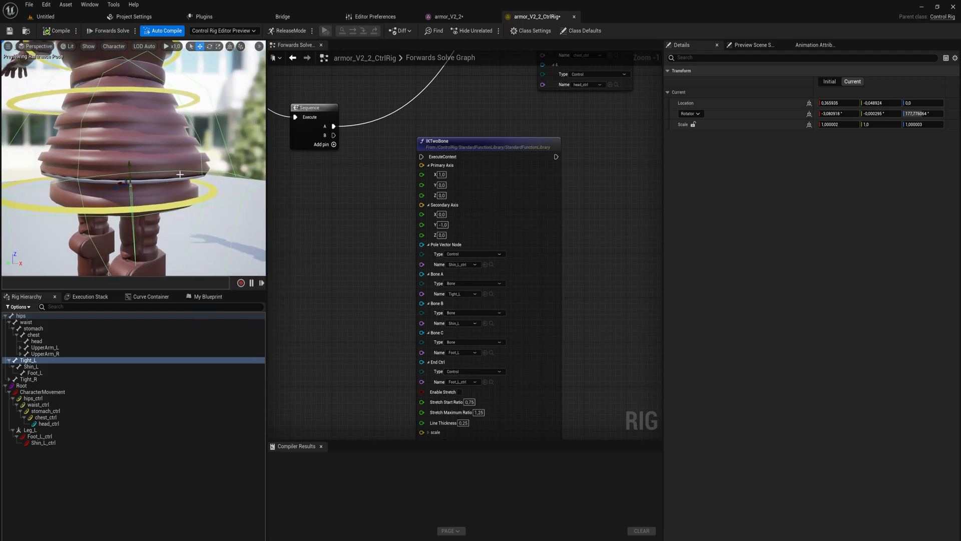
click(441, 185)
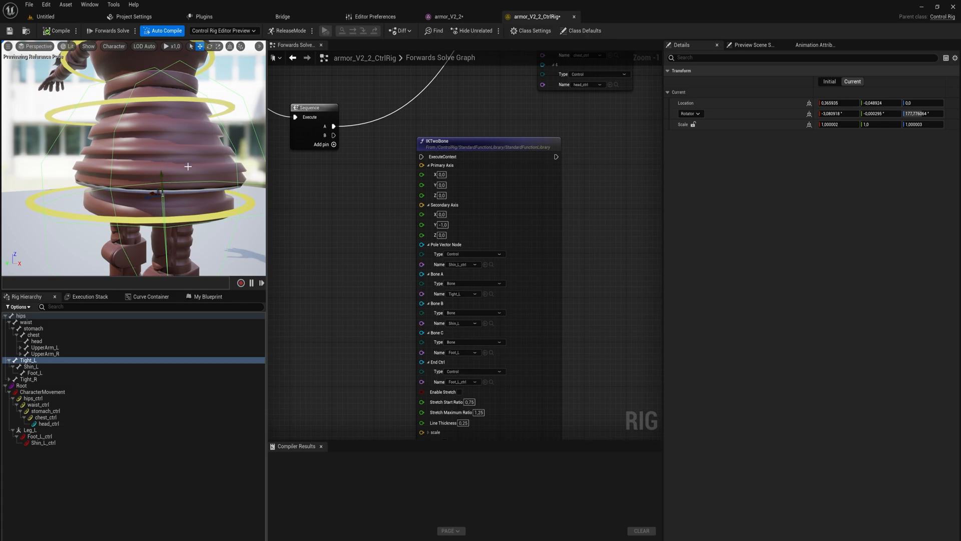
click(440, 188)
text(-1)
key(Return)
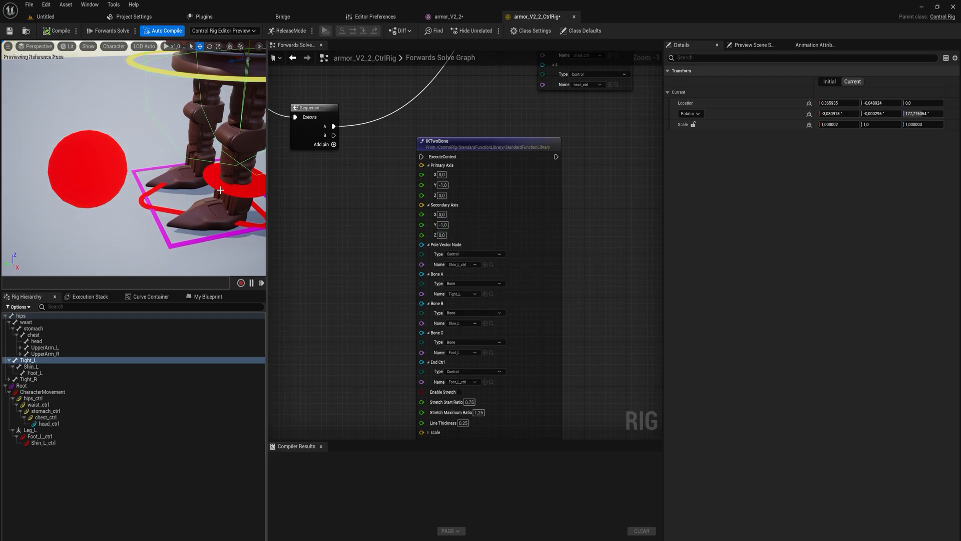
Display the Foot_L bone's axes, set IKTwoBone's Secondary Axis to 0, 0, 1 and reconnect the node to Sequence output B
right_drag(222, 198, 242, 178)
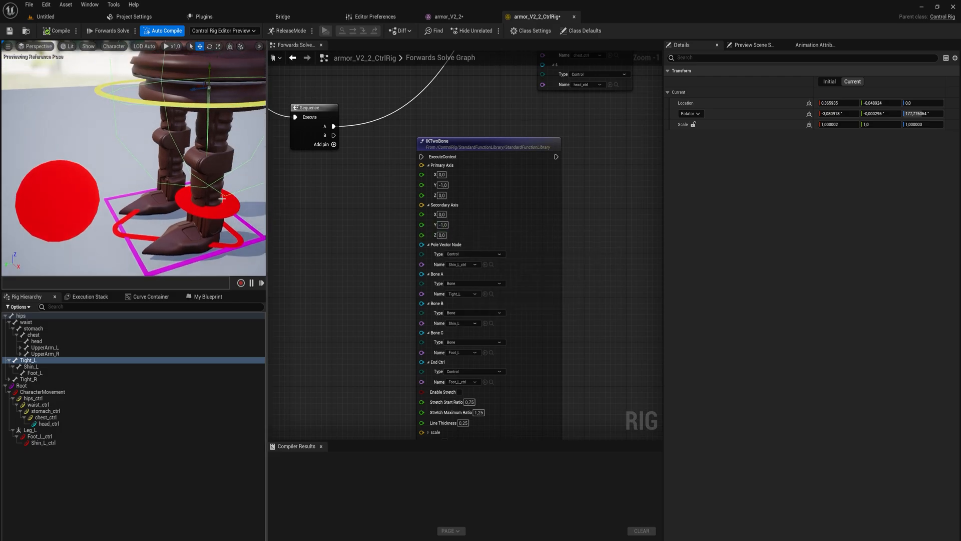
click(34, 373)
right_click(35, 377)
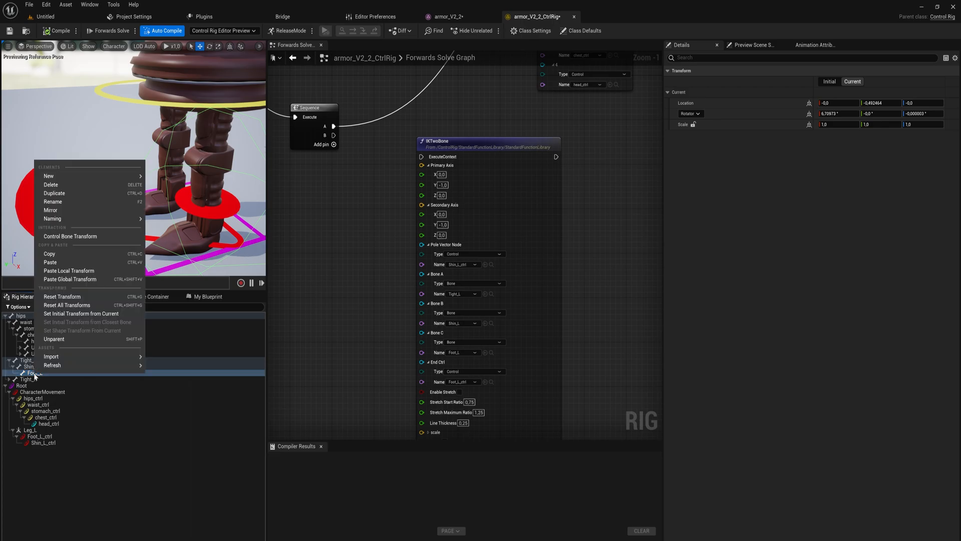
click(83, 237)
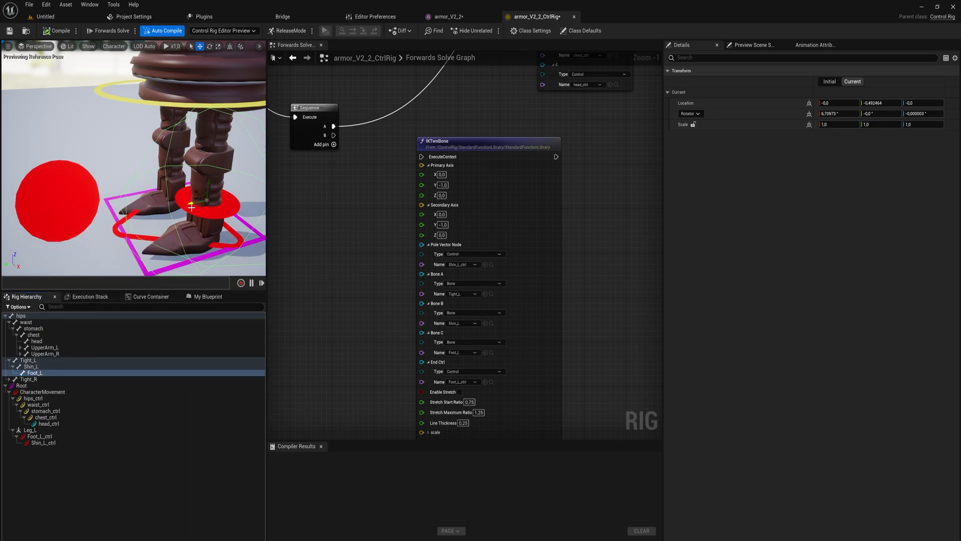
click(443, 225)
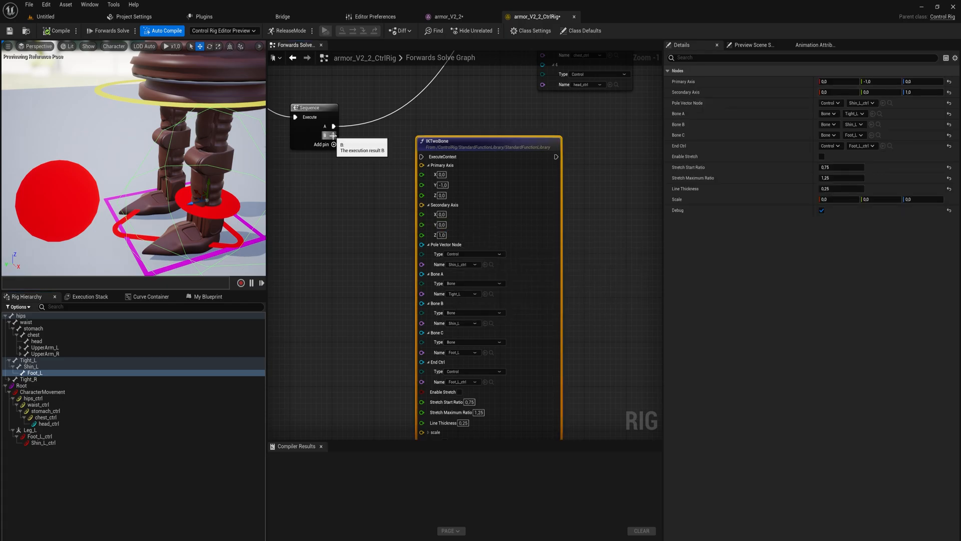
drag(333, 135, 422, 157)
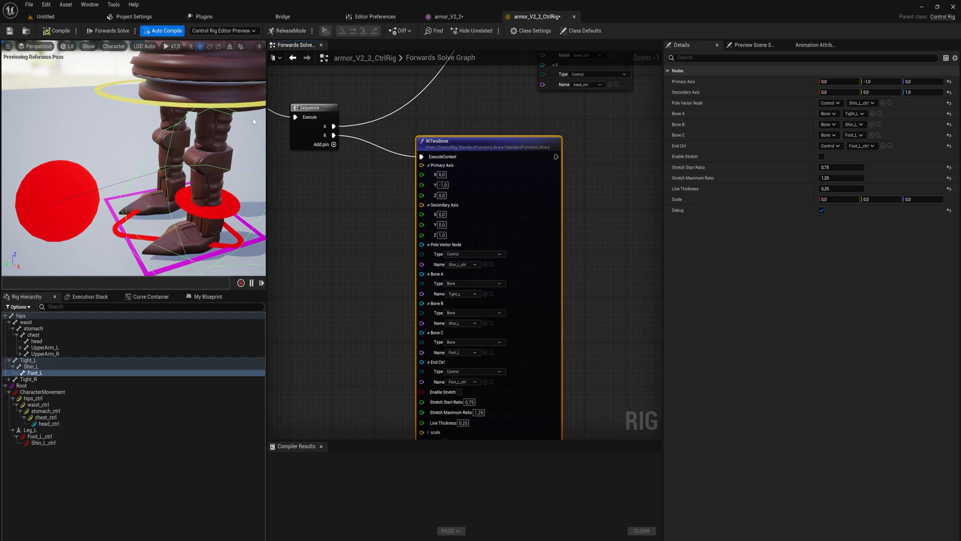
Test the left leg IK by moving Foot_L_ctrl and shifting the Shin_L_ctrl pole vector sideways
scroll(144, 188, down, 4)
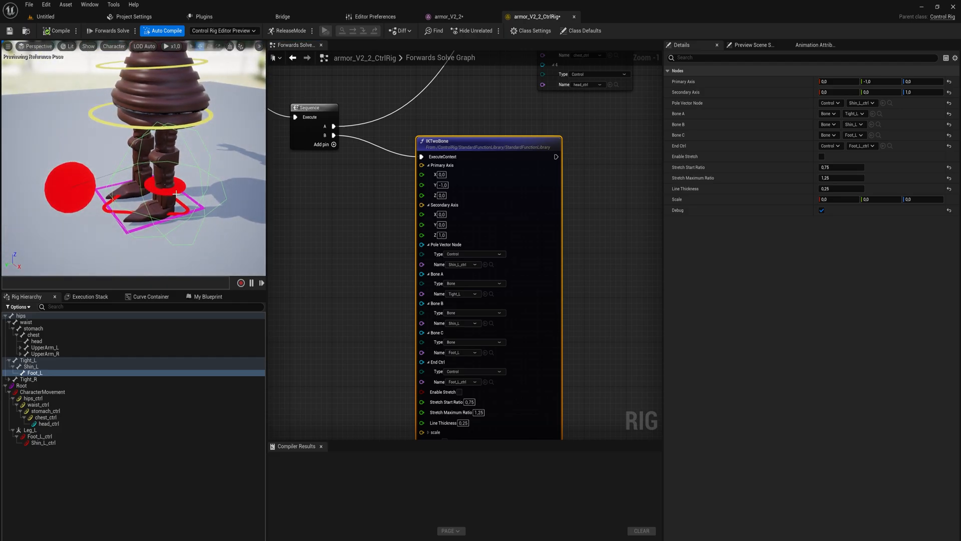
click(175, 192)
scroll(172, 196, down, 3)
drag(171, 198, 178, 202)
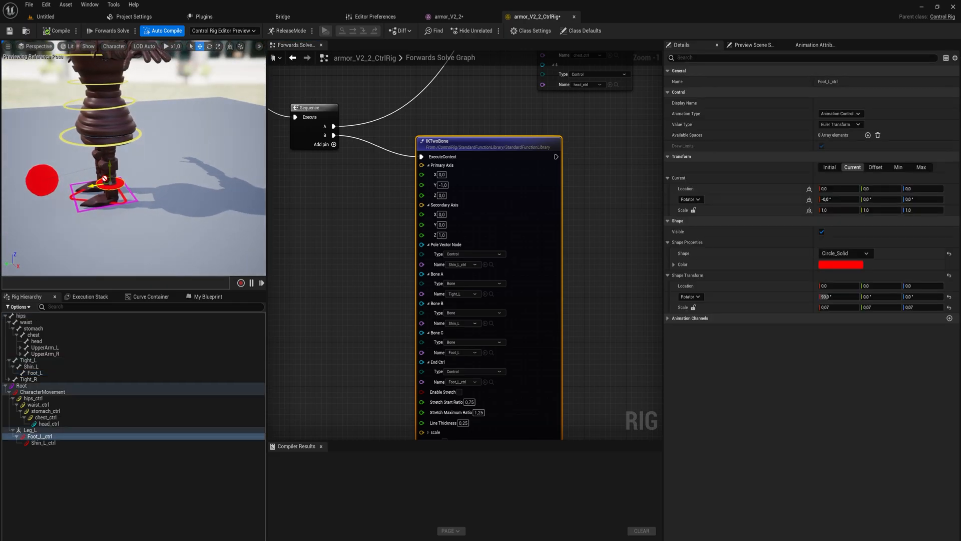
drag(106, 181, 79, 173)
right_drag(119, 176, 124, 177)
click(147, 195)
drag(134, 182, 199, 202)
mouse_move(199, 201)
right_down()
mouse_move(229, 204)
mouse_move(186, 202)
mouse_move(204, 206)
right_up()
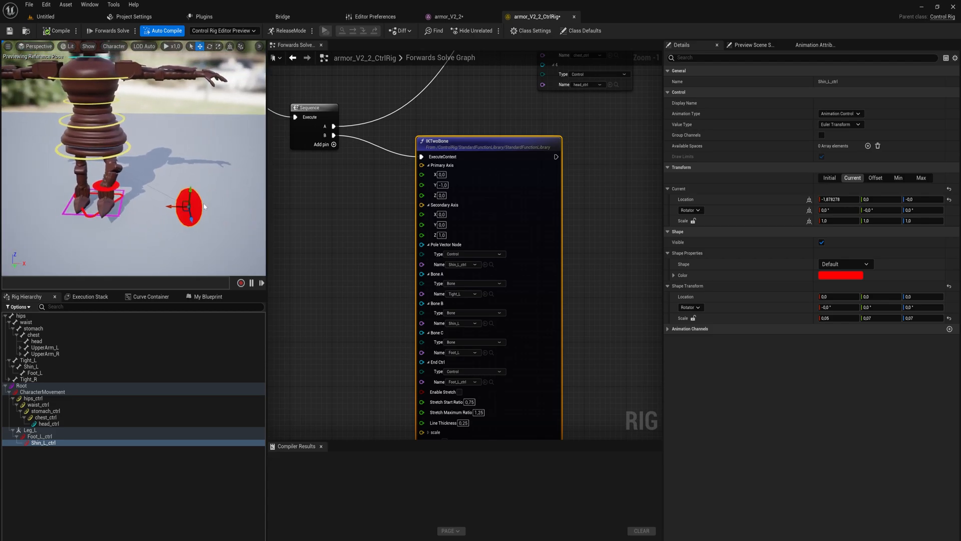
Set the Y and Z shape scale of Shin_L_ctrl to 0,05
click(883, 319)
text(0,05)
click(921, 319)
text(0,05)
click(886, 378)
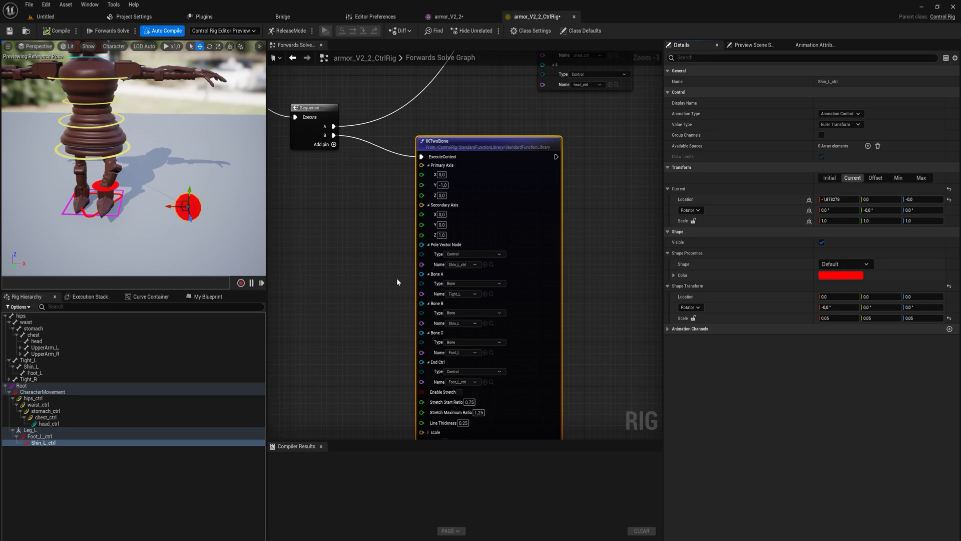
Move Shin_L_ctrl across to check how the knee follows, and recompile the rig to reset the control
drag(174, 201, 67, 195)
right_drag(67, 196, 45, 170)
right_drag(185, 189, 157, 189)
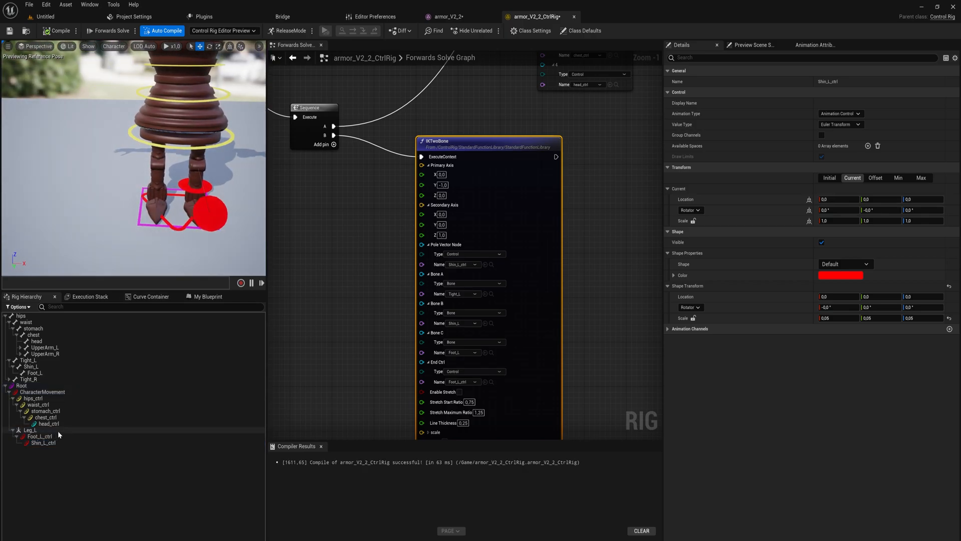
Mirror Leg_L, Foot_L_ctrl and Shin_L_ctrl across X with no axis flip, replacing _L with _R in the names
click(30, 430)
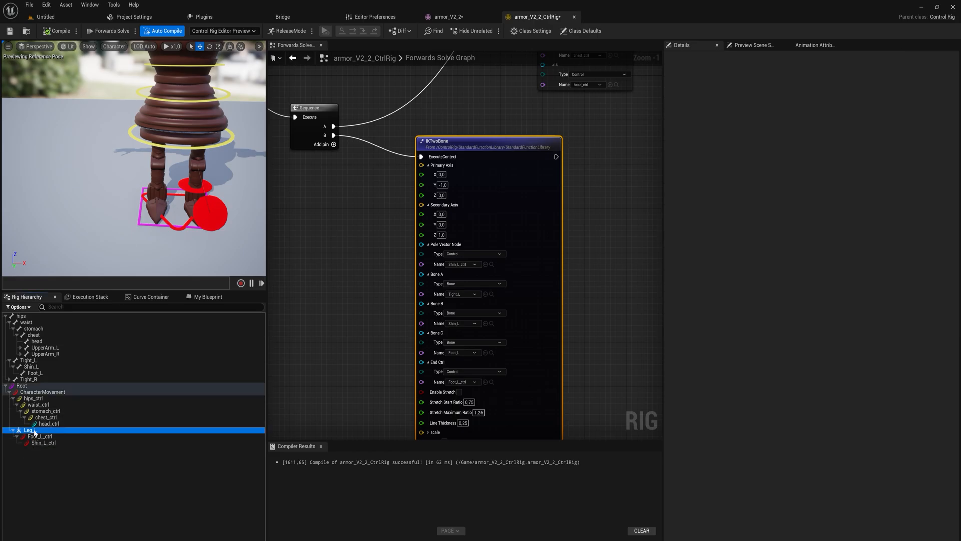
shift+click(50, 441)
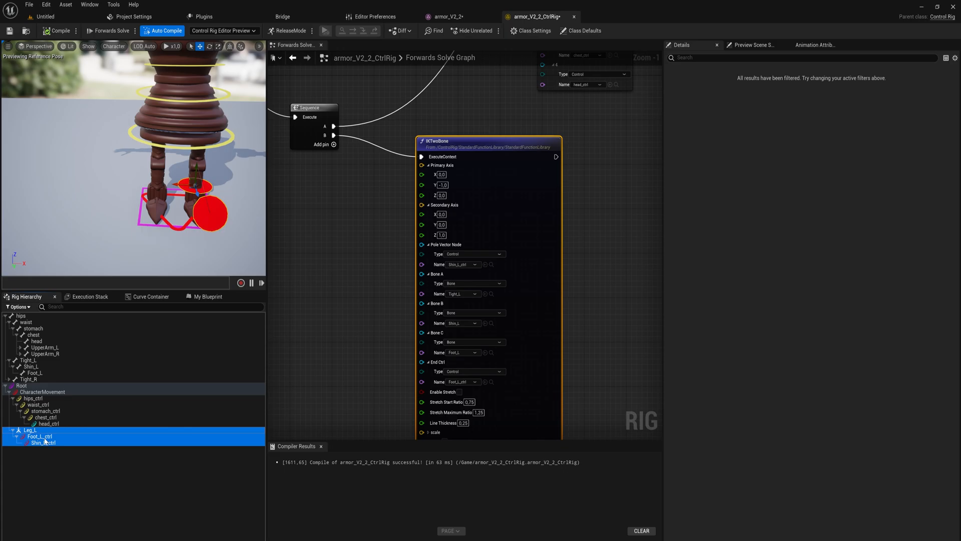
right_click(45, 440)
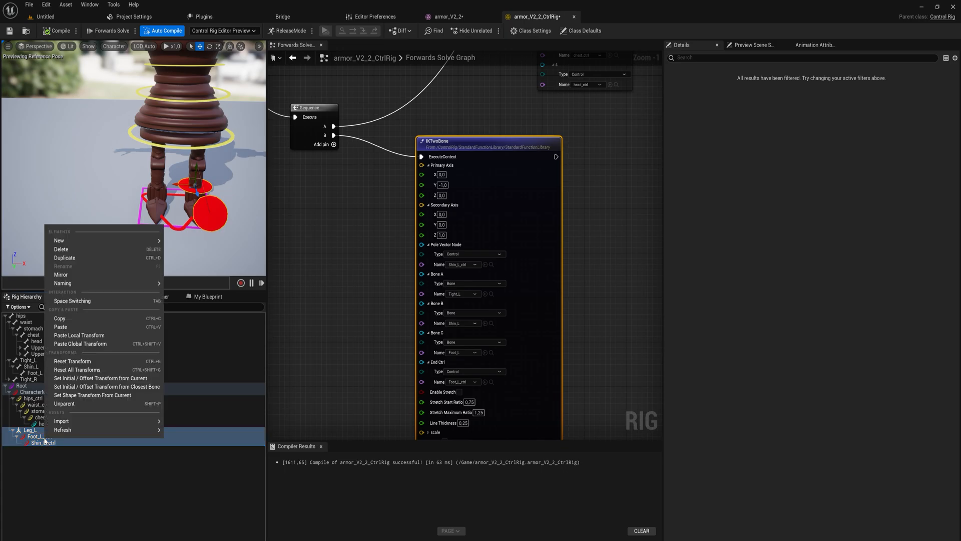
click(61, 274)
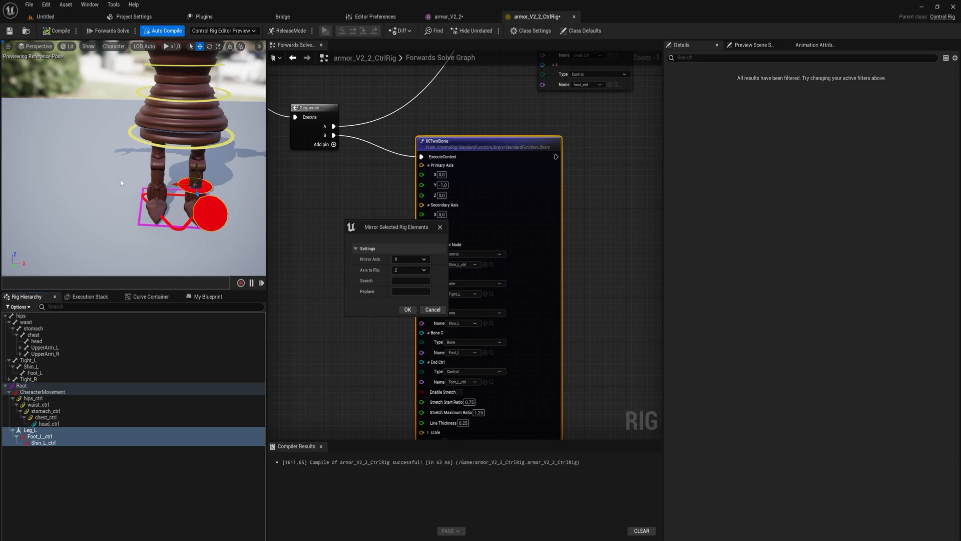
click(423, 270)
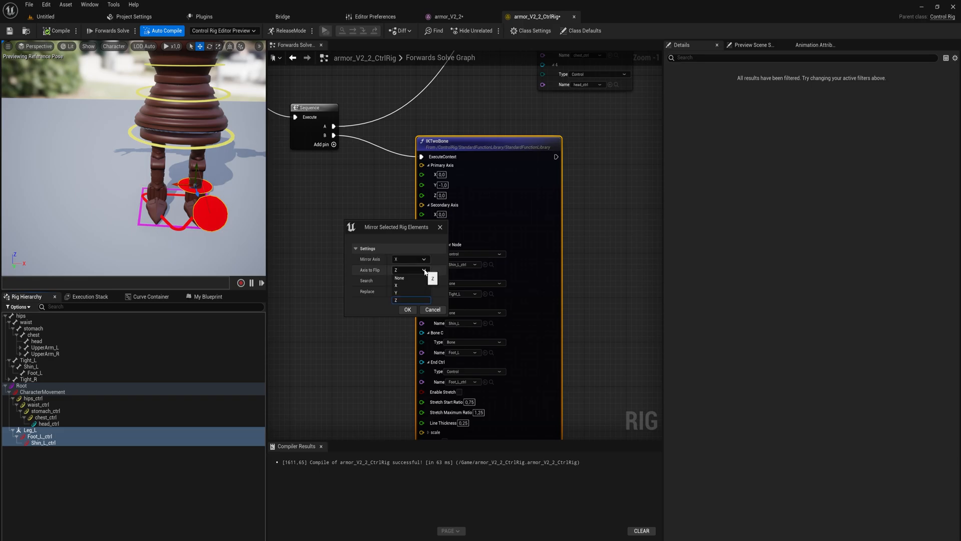
click(418, 278)
click(407, 280)
click(428, 293)
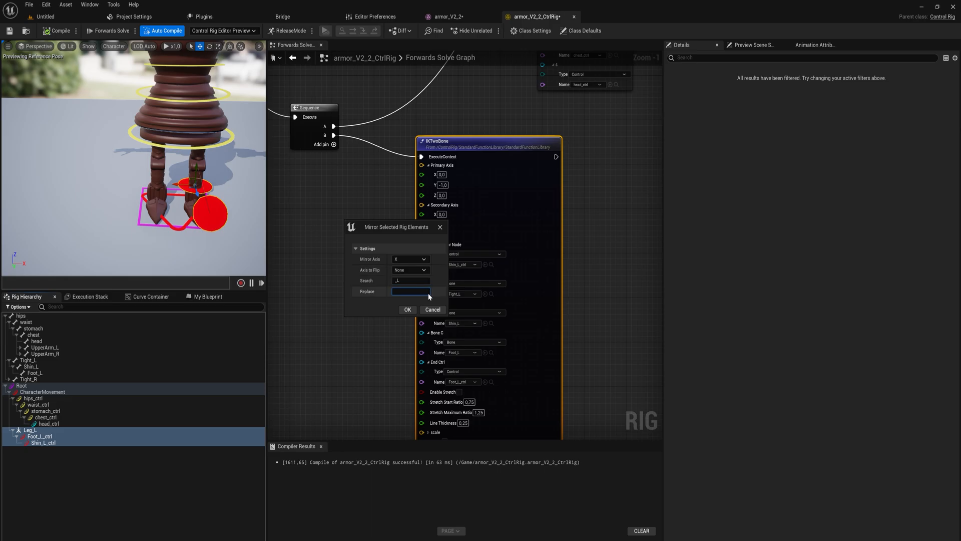
click(408, 309)
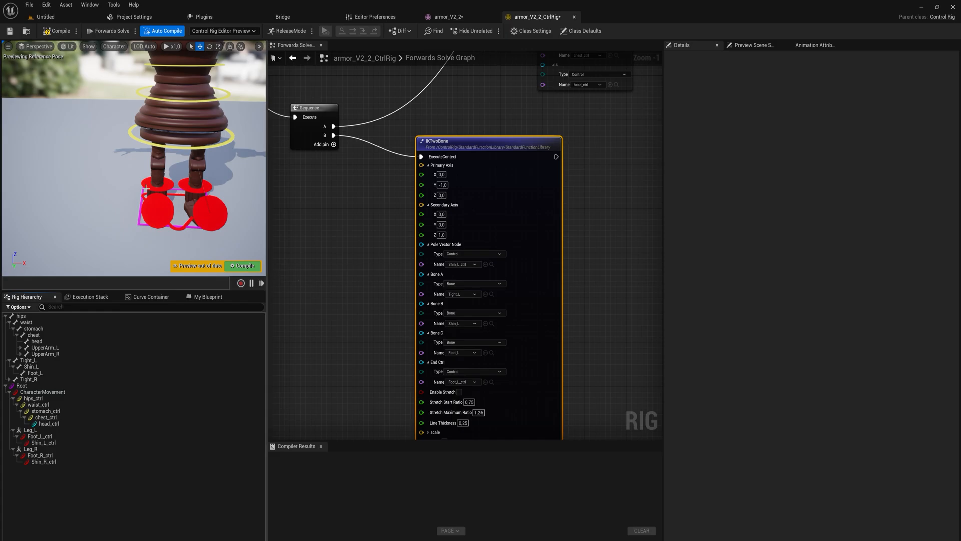
alt+drag(132, 160, 187, 173)
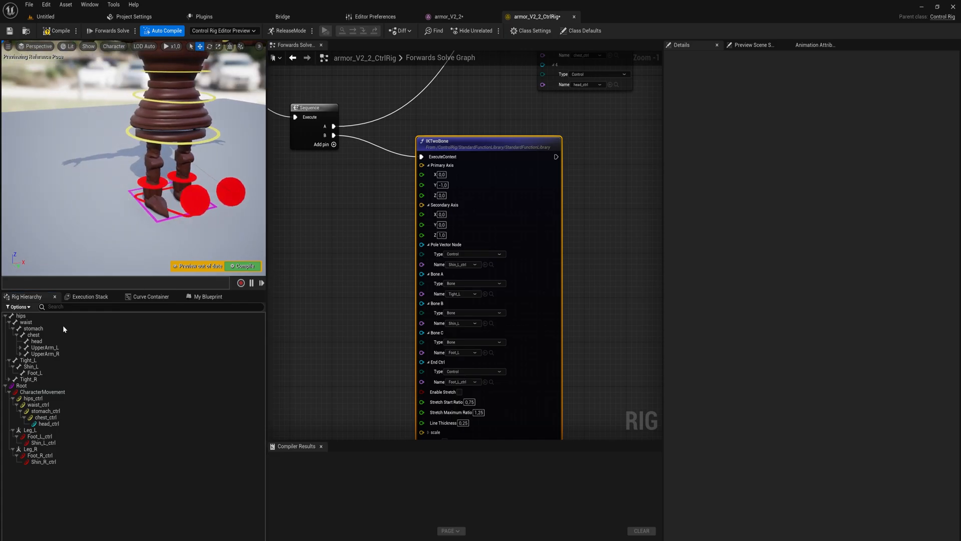
Duplicate the left leg's IKTwoBone node beside the original and connect the original's execution output to the copy
right_drag(362, 258, 287, 268)
click(410, 160)
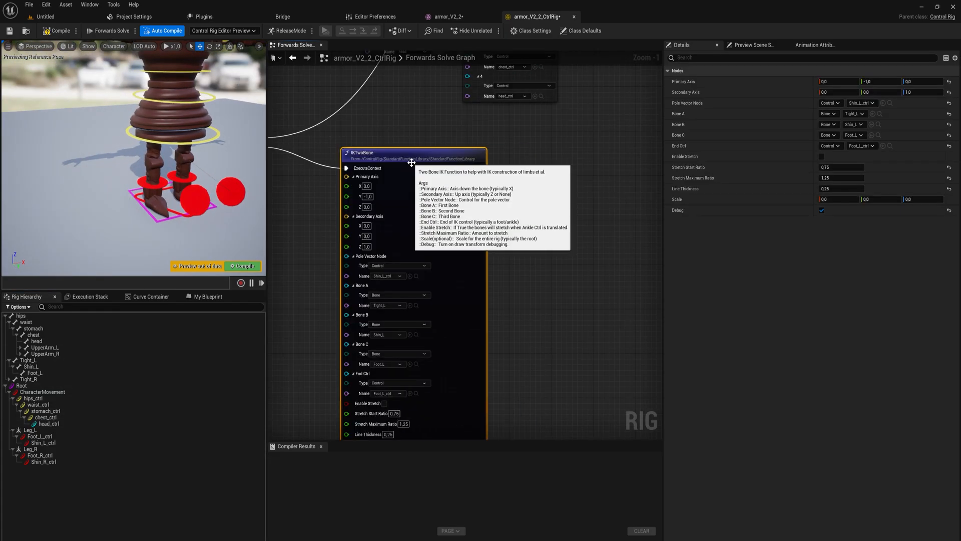
key(ctrl+v)
drag(556, 178, 549, 156)
drag(481, 168, 525, 168)
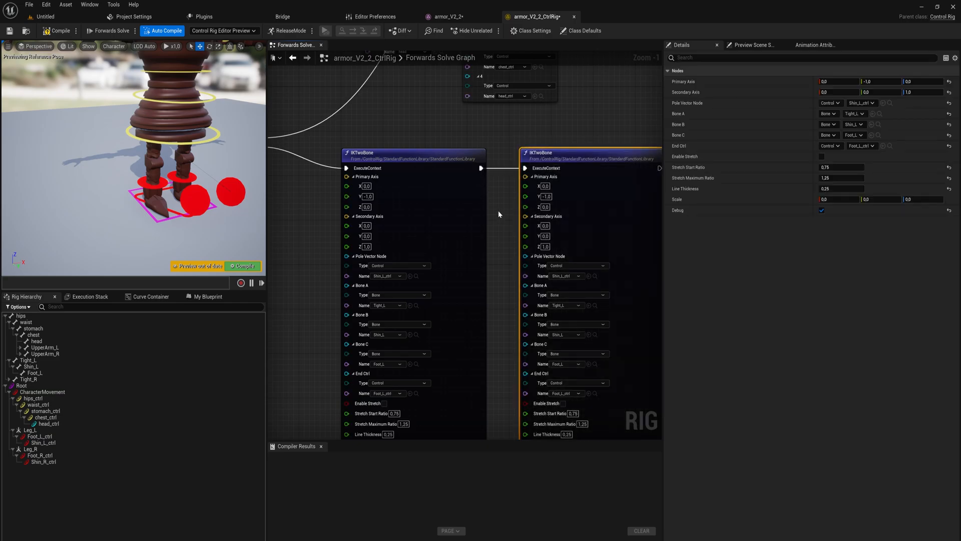
Mirror the duplicated IKTwoBone node with mirror axis X and flip axis Z, replacing _L with _R in its references
scroll(499, 215, down, 2)
right_drag(498, 212, 434, 211)
right_click(482, 169)
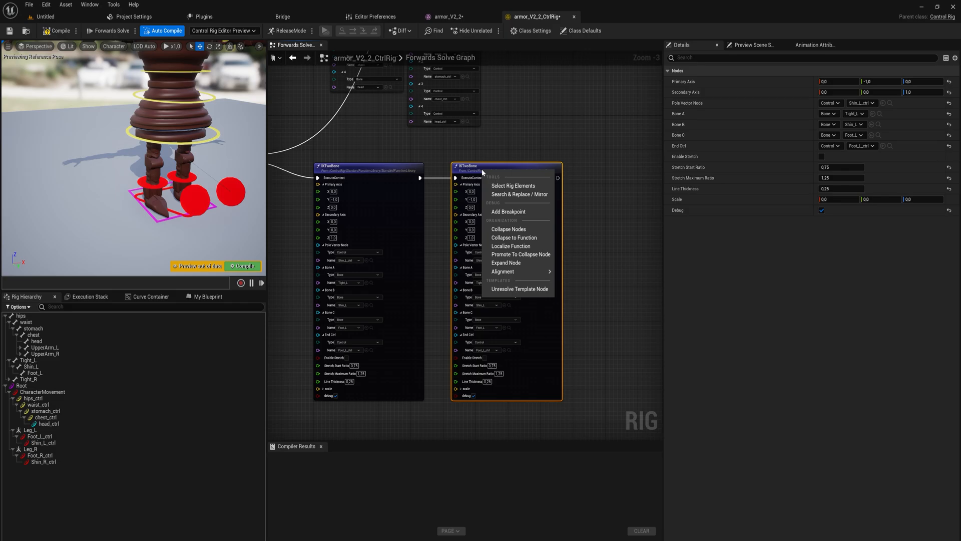
click(523, 195)
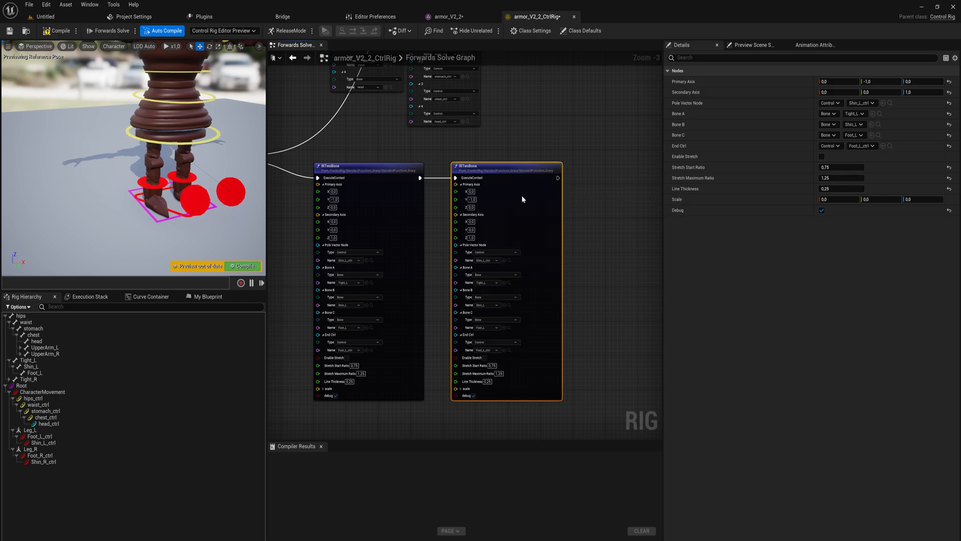
click(513, 312)
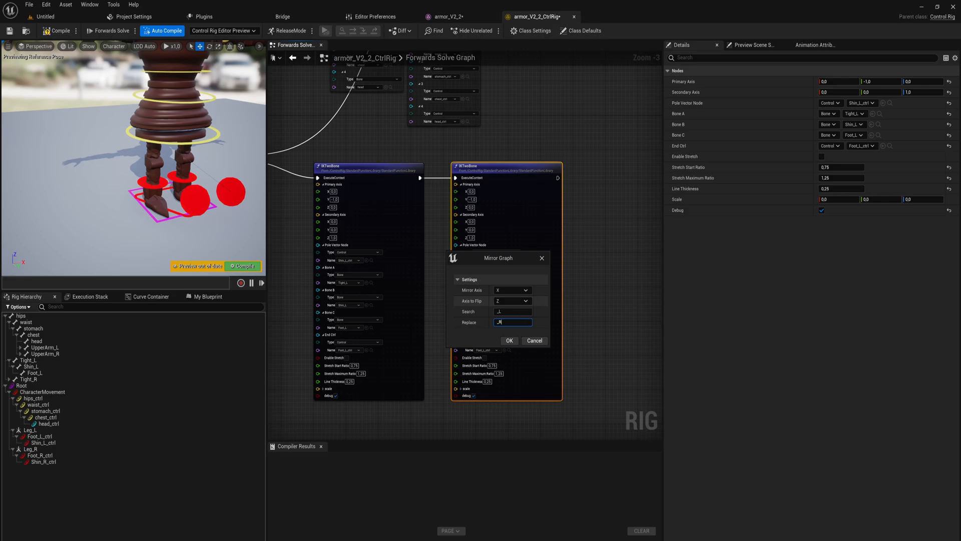
click(510, 340)
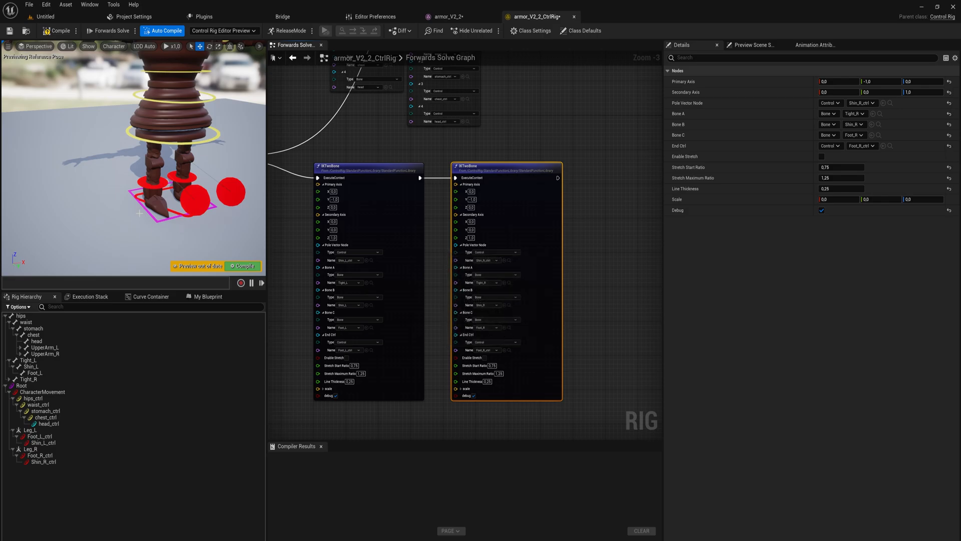
Test the right leg IK by moving Foot_R_ctrl and the Shin_R_ctrl pole vector, and recompile the rig to reset the controls
click(150, 180)
drag(154, 170, 143, 162)
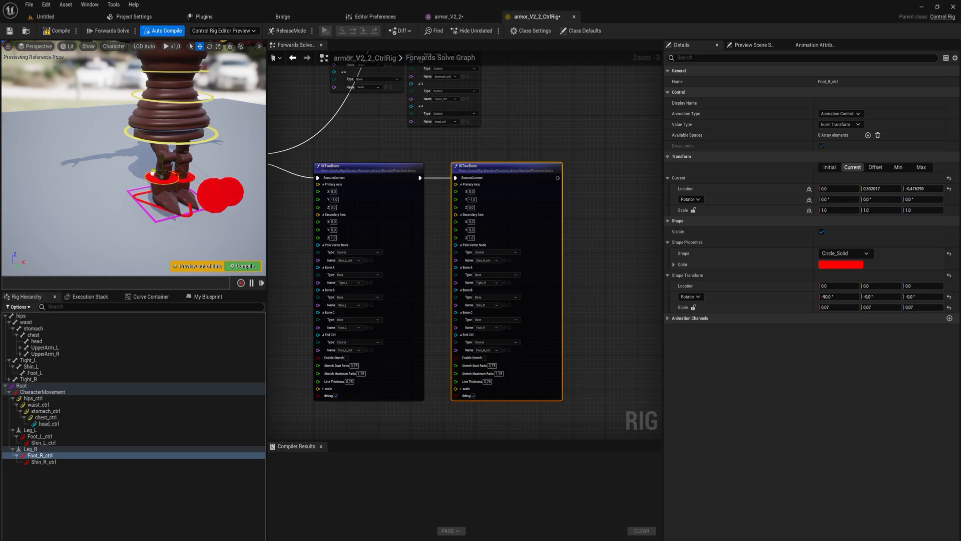
click(213, 189)
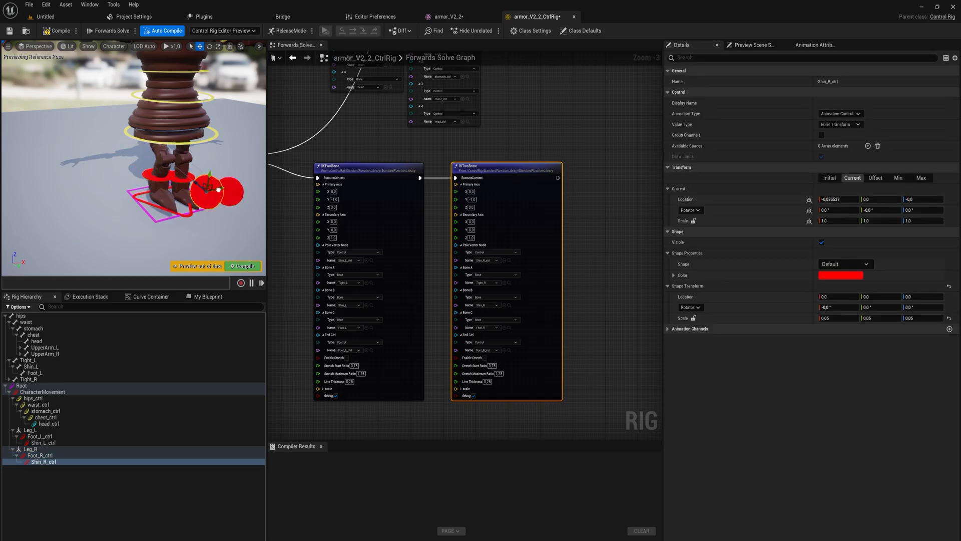
drag(214, 188, 142, 203)
click(243, 266)
Rotate hips_ctrl by 10° on its first axis to check the full-body response, and recompile the rig to reset the pose
scroll(145, 160, down, 3)
right_drag(145, 160, 115, 154)
key(e)
mouse_move(175, 133)
mouse_down()
mouse_move(175, 171)
mouse_move(180, 142)
mouse_move(171, 123)
mouse_move(180, 156)
mouse_move(180, 137)
mouse_up()
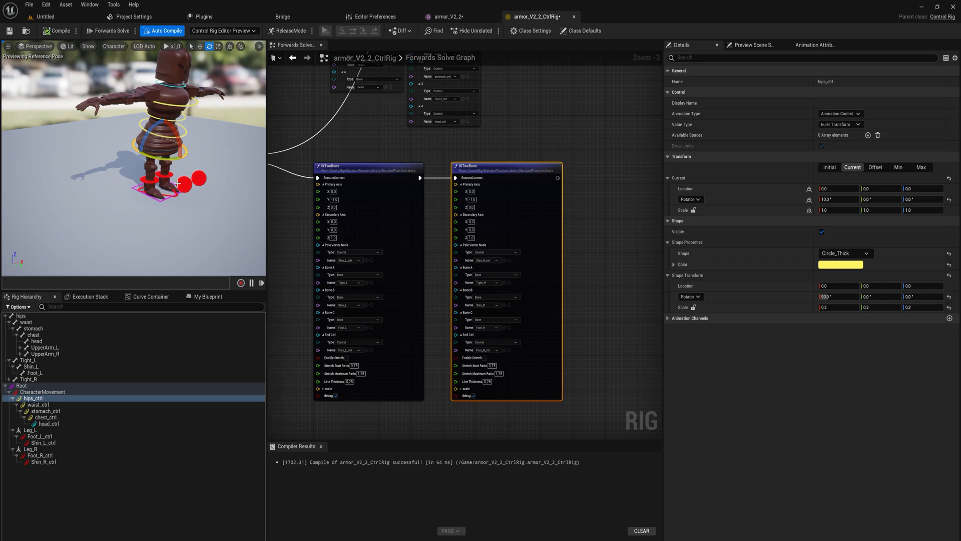
right_drag(290, 170, 367, 253)
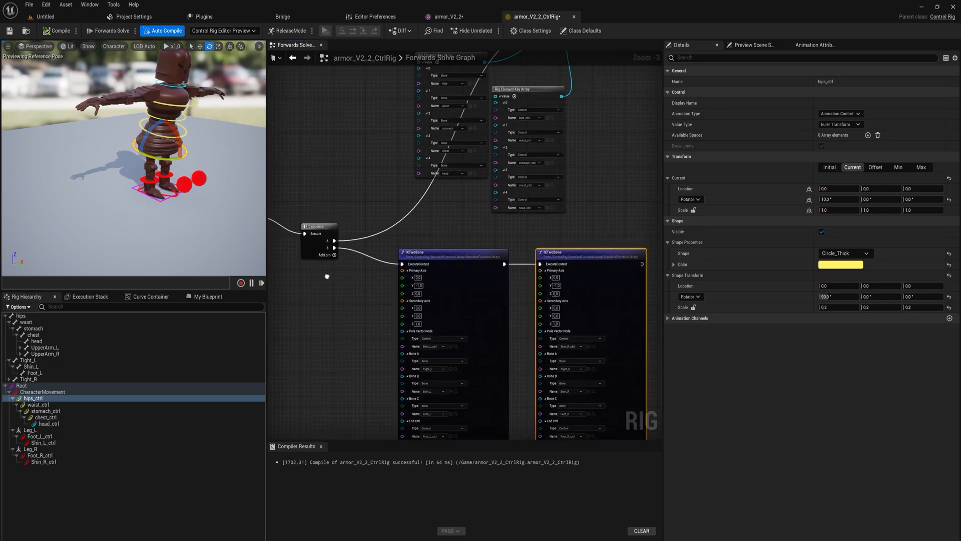
right_drag(283, 213, 463, 231)
right_drag(594, 250, 452, 218)
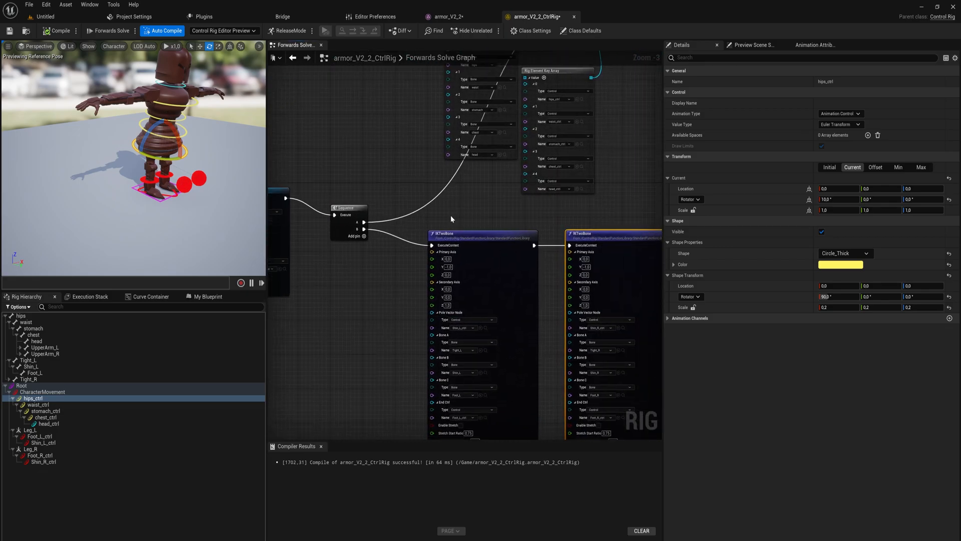
right_drag(172, 166, 201, 157)
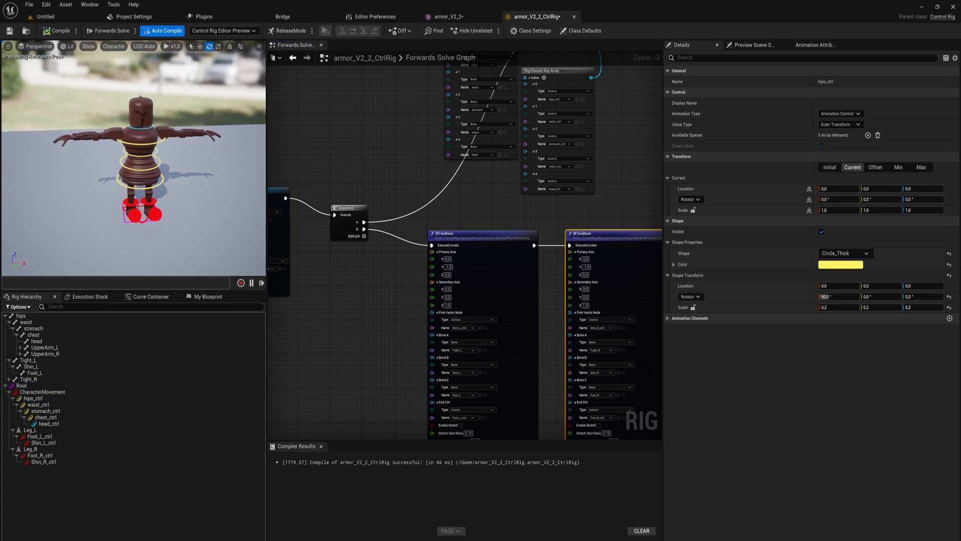
scroll(175, 166, up, 3)
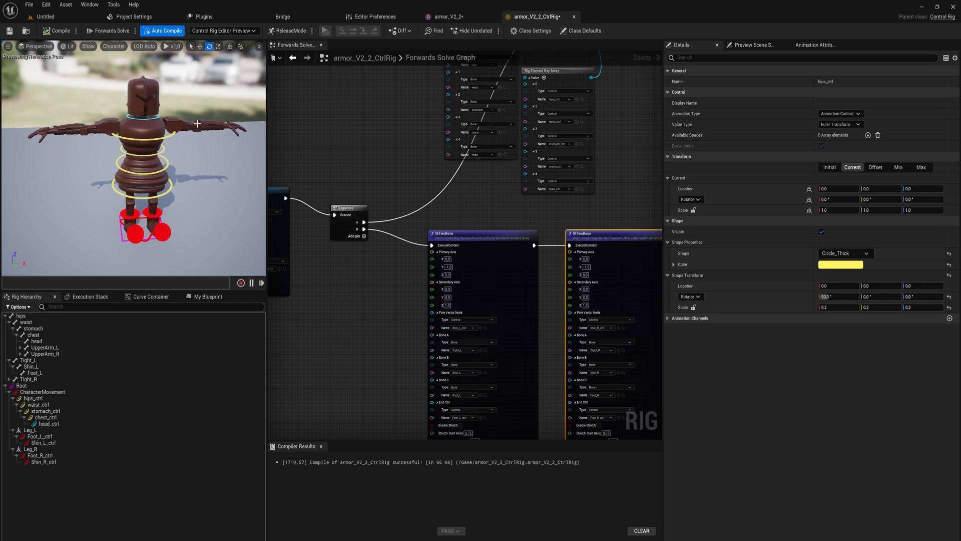
Review the two leg IKTwoBone nodes together and save all modified assets
click(161, 232)
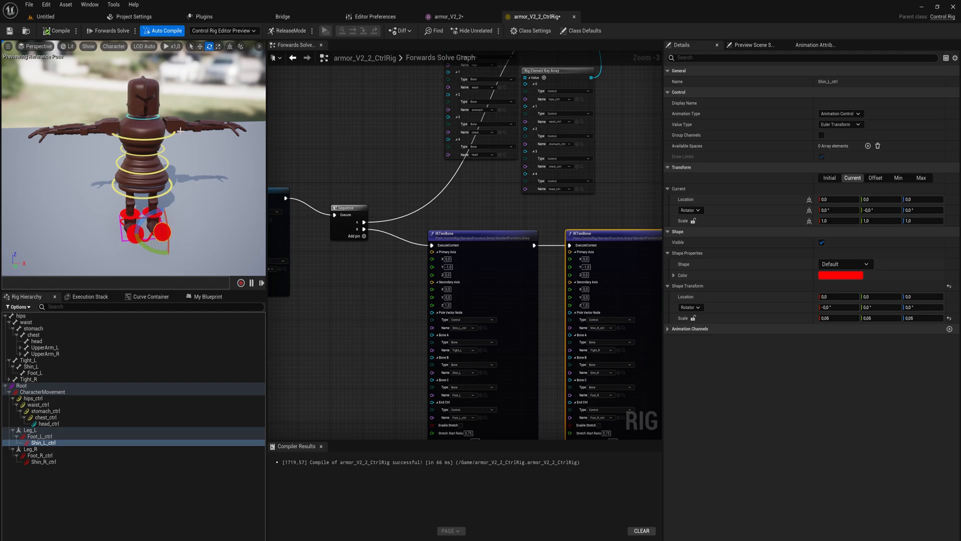
right_drag(390, 280, 341, 257)
drag(352, 259, 606, 246)
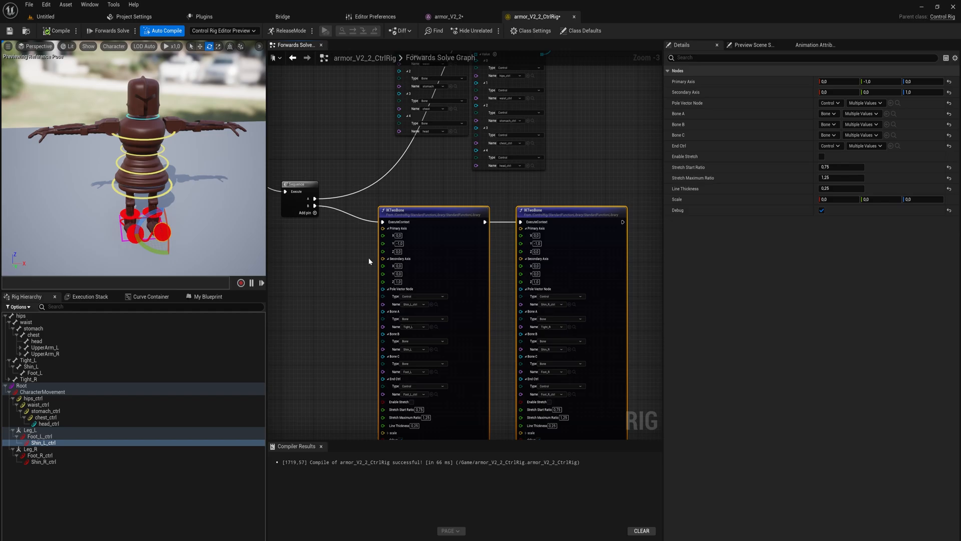
right_drag(415, 178, 358, 178)
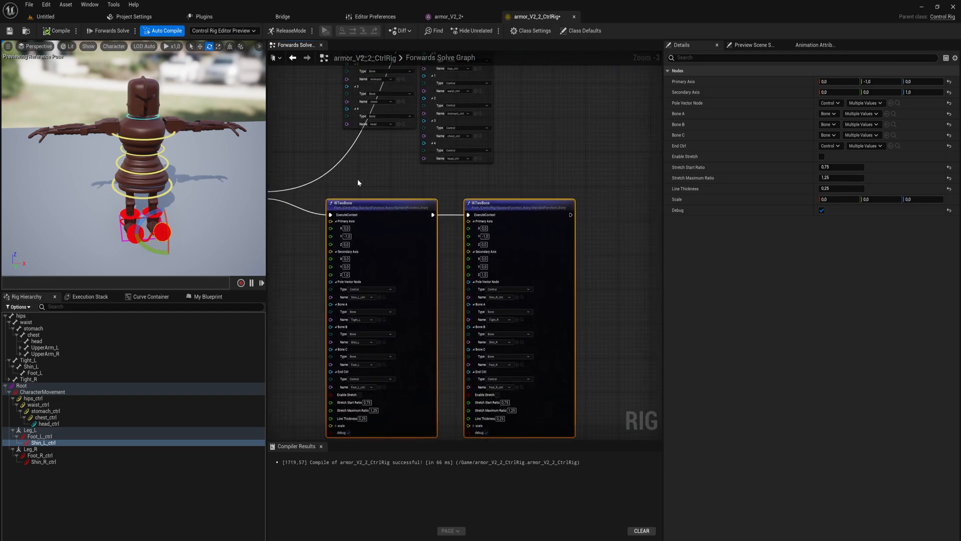
right_drag(413, 200, 485, 215)
key(ctrl+shift+s)
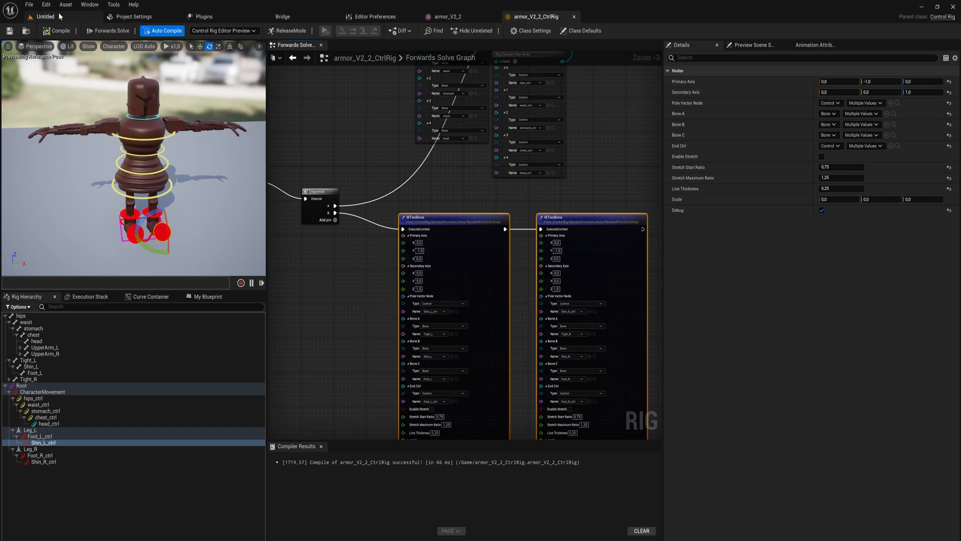
Return to the Untitled level and place armor_V2_2_CtrlRig on the landscape with a view of the whole character
click(46, 17)
key(ctrl+space)
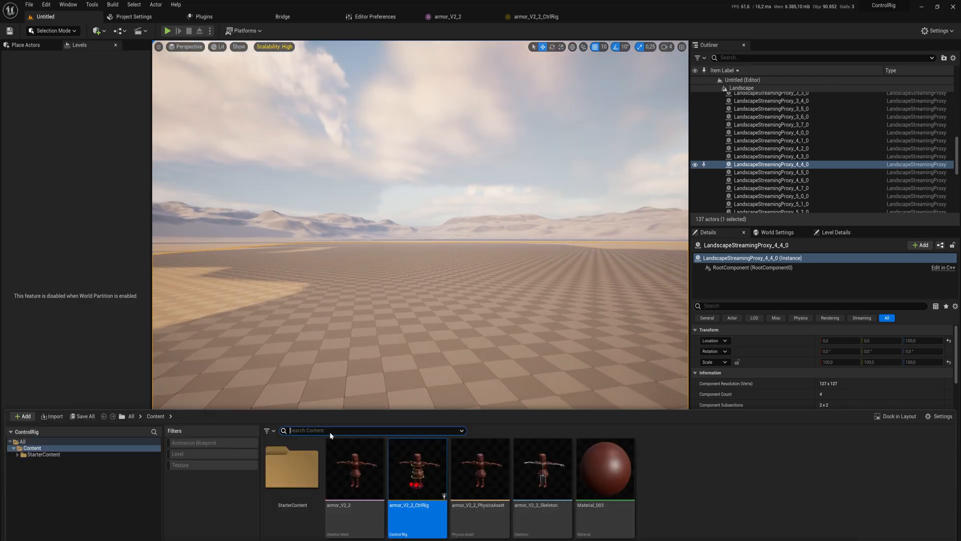
drag(429, 447, 432, 418)
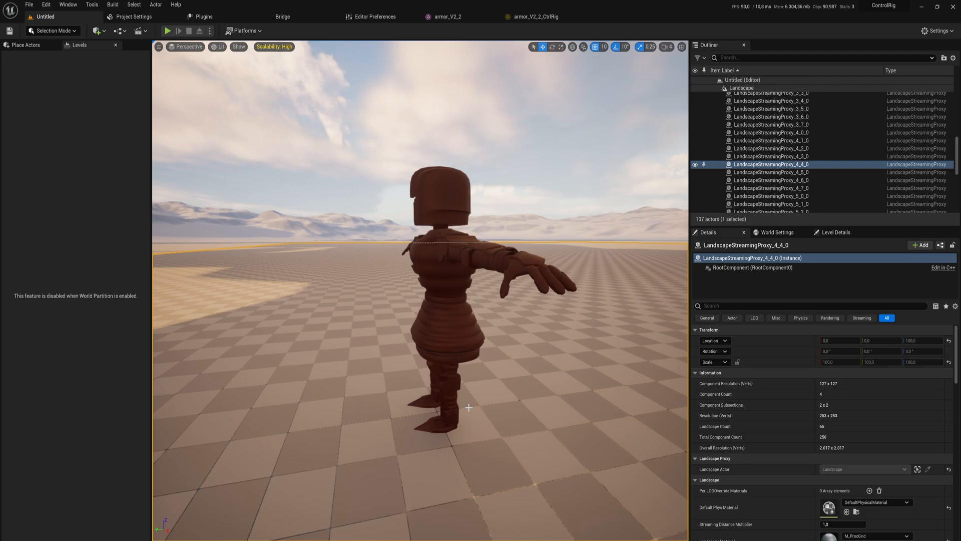
drag(447, 362, 518, 491)
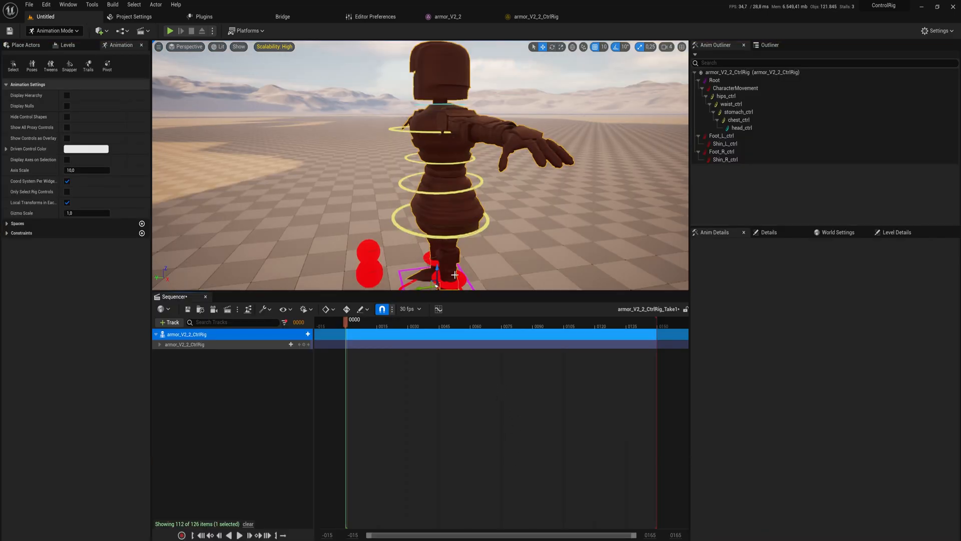
scroll(454, 274, down, 10)
mouse_move(455, 275)
right_down()
mouse_move(475, 273)
mouse_move(455, 270)
right_up()
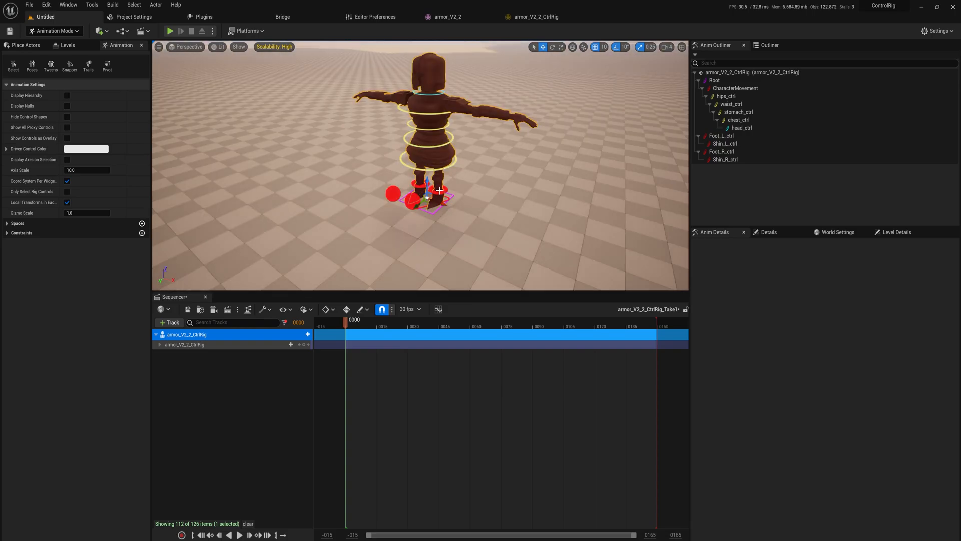
Key all controls of the armor_V2_2_CtrlRig track at frame 0 and move the playhead to frame 30
click(159, 344)
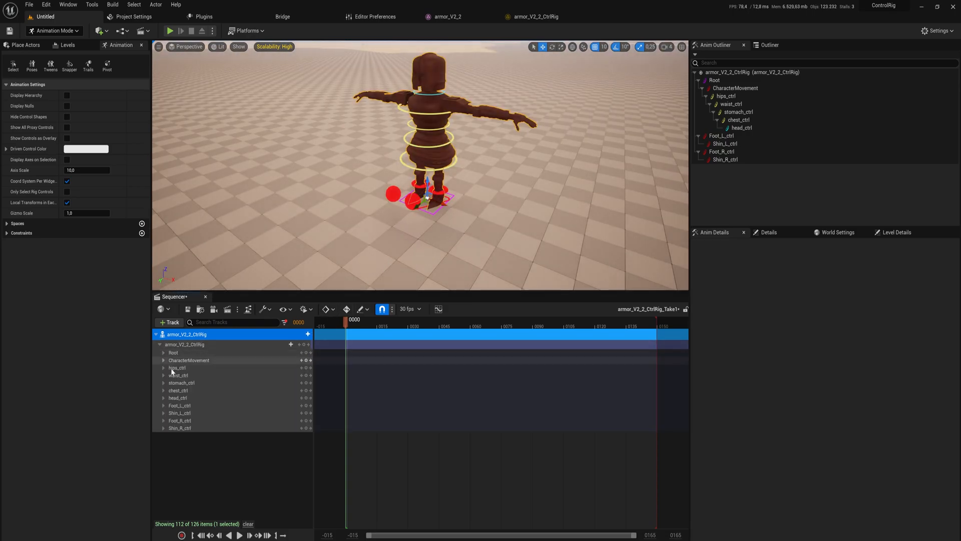
click(304, 345)
drag(348, 347, 409, 347)
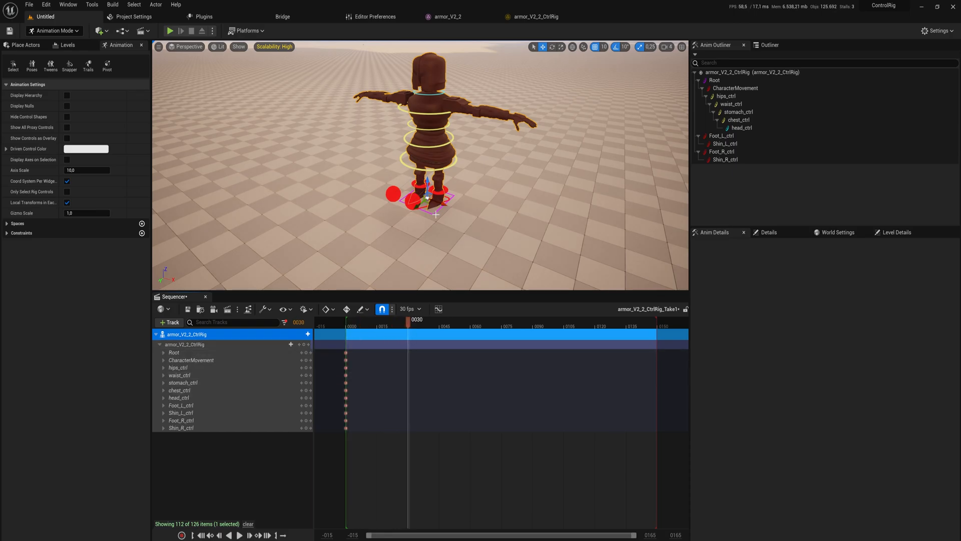
Pose a stride at frame 30 by moving Foot_L_ctrl forward and Foot_R_ctrl backward
click(440, 191)
key(w)
right_drag(440, 191, 380, 197)
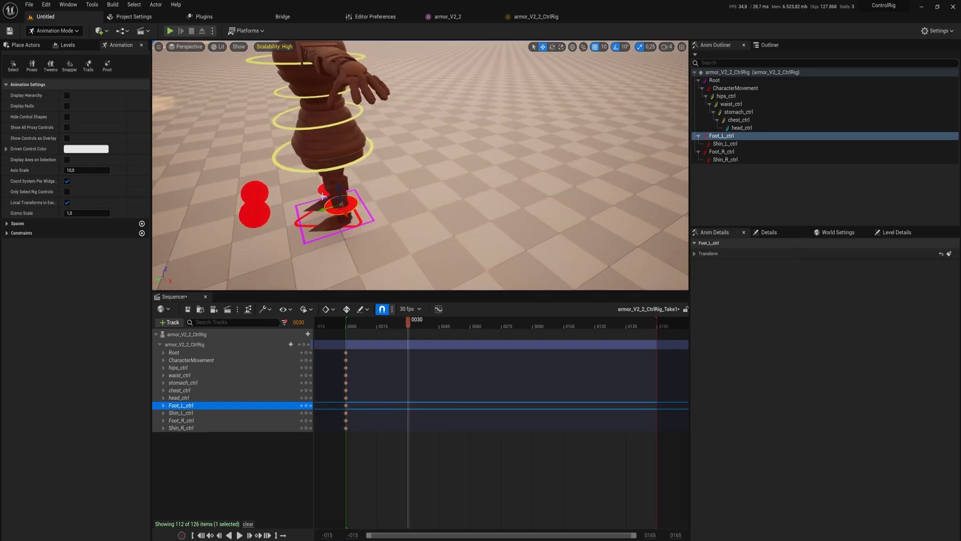
drag(334, 205, 302, 196)
right_drag(302, 196, 299, 178)
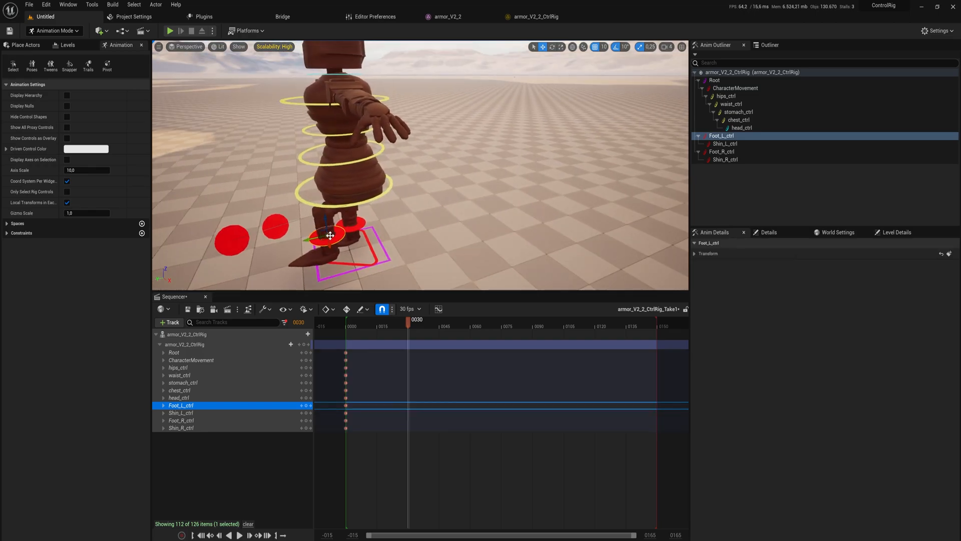
click(358, 228)
drag(359, 228, 342, 213)
Lower hips_ctrl slightly, key all rig controls at frame 30, and scrub back to check the motion
click(343, 202)
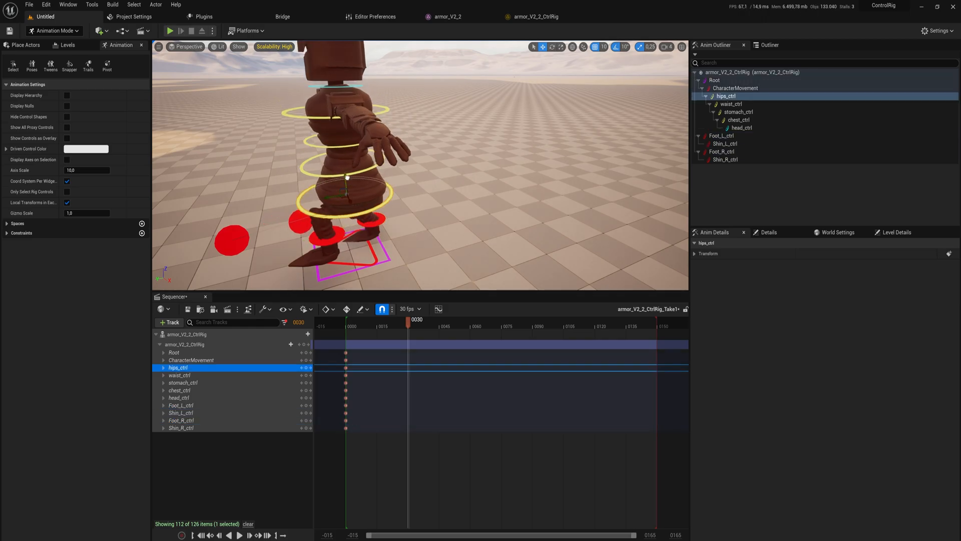
scroll(342, 212, down, 6)
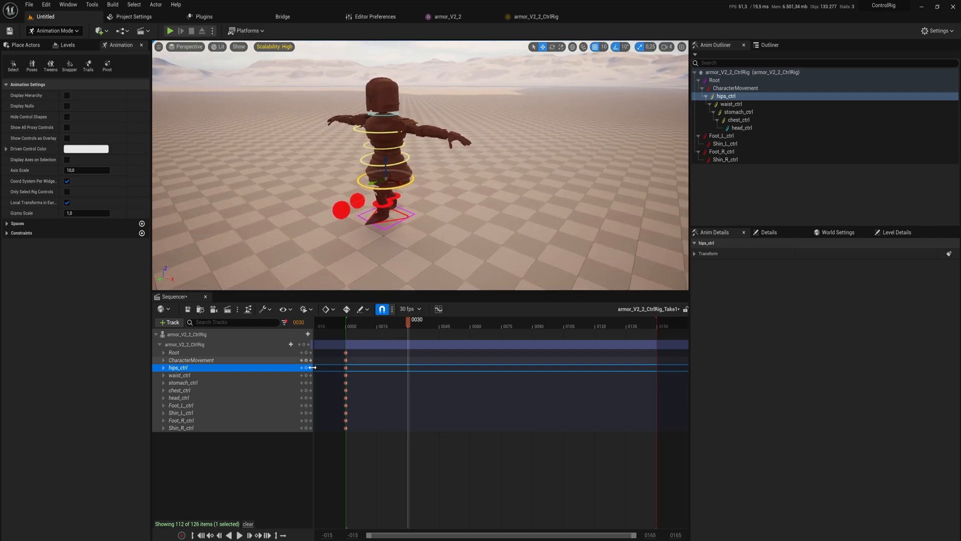
click(304, 343)
mouse_move(408, 323)
mouse_down()
mouse_move(381, 334)
mouse_move(422, 334)
mouse_move(393, 337)
mouse_move(404, 326)
mouse_up()
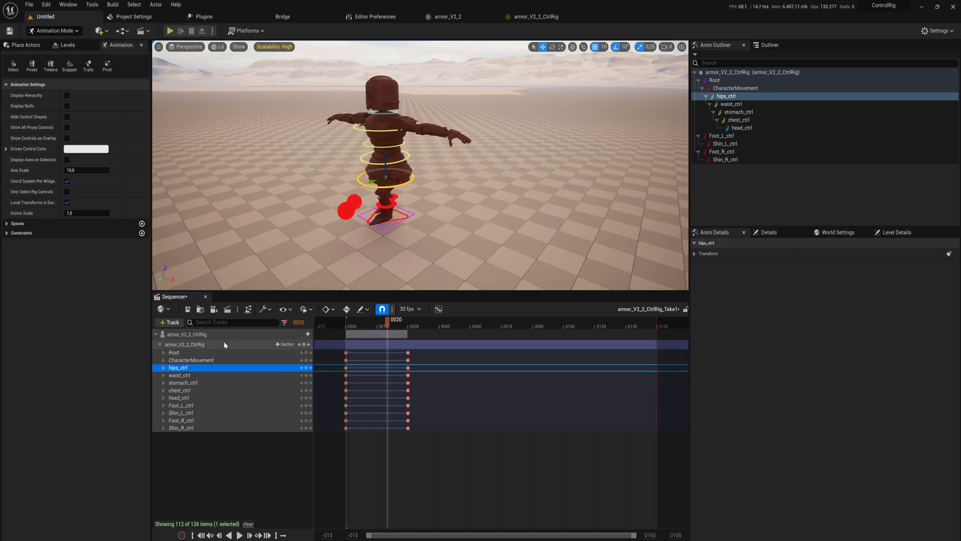
Create a linked animation sequence named armor_V2_2_Skeleton_Sequence in the Content folder from the character's track
right_click(193, 335)
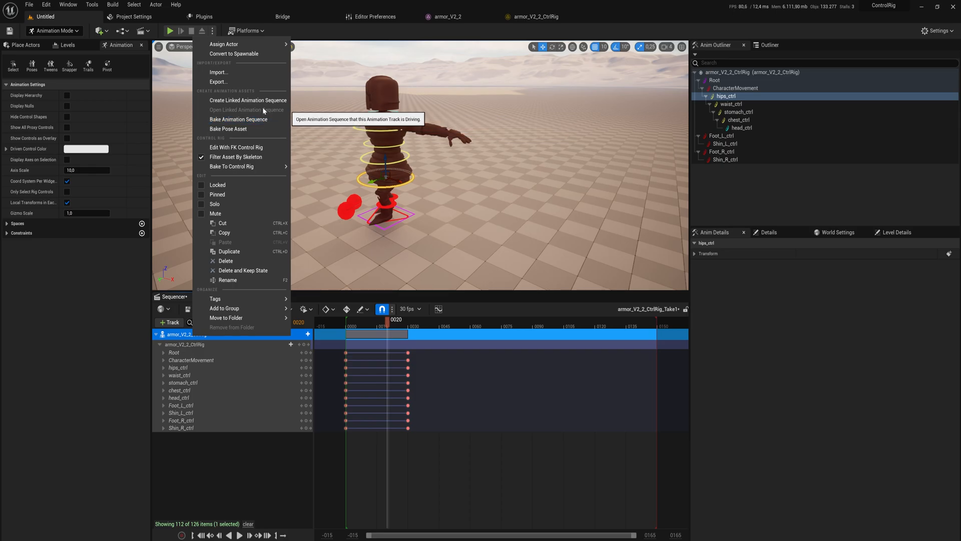
click(233, 100)
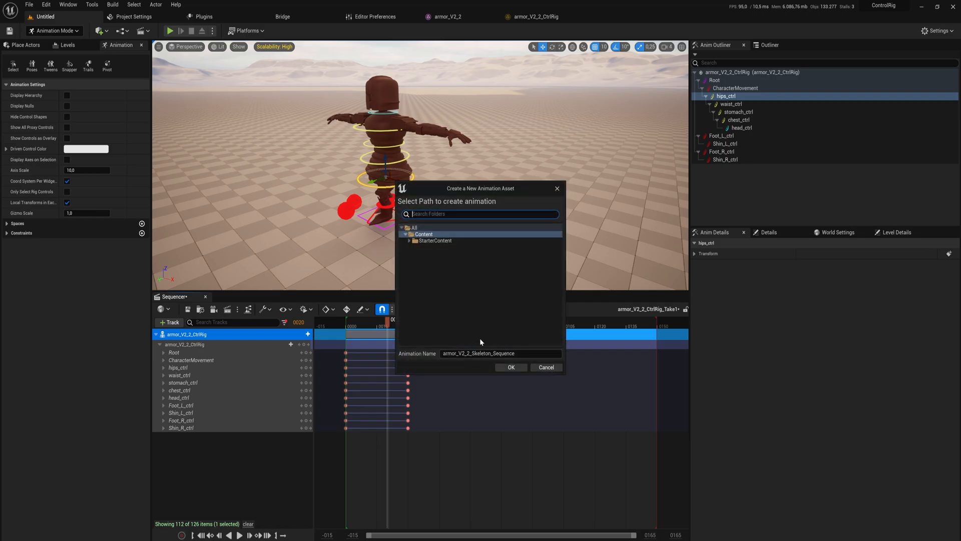
click(511, 367)
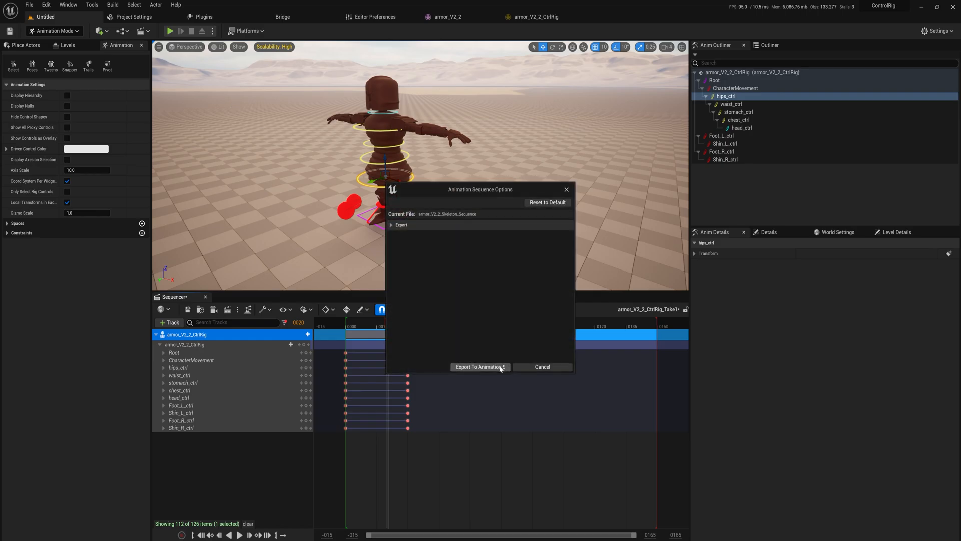
click(502, 367)
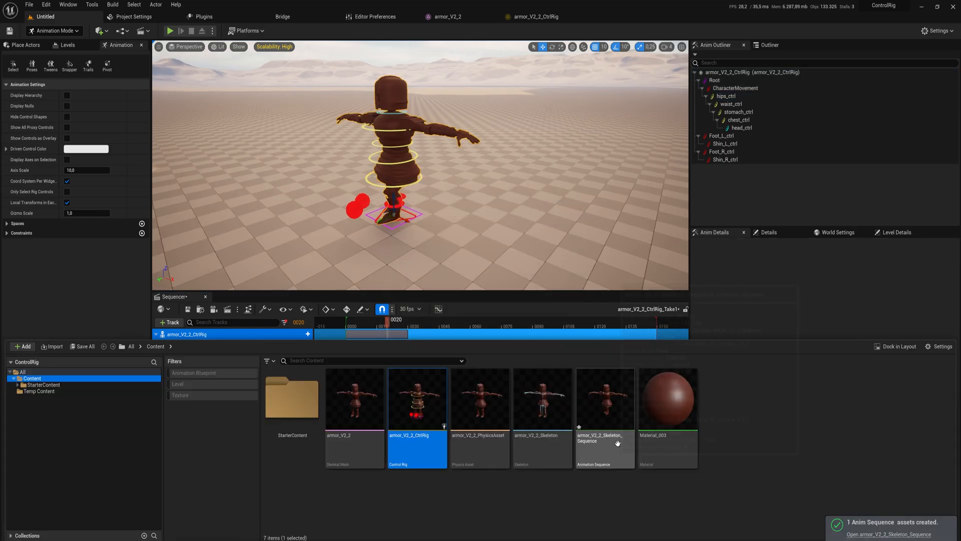
Open armor_V2_2_Skeleton_Sequence and scrub its timeline to inspect the baked stepping motion
double_click(621, 408)
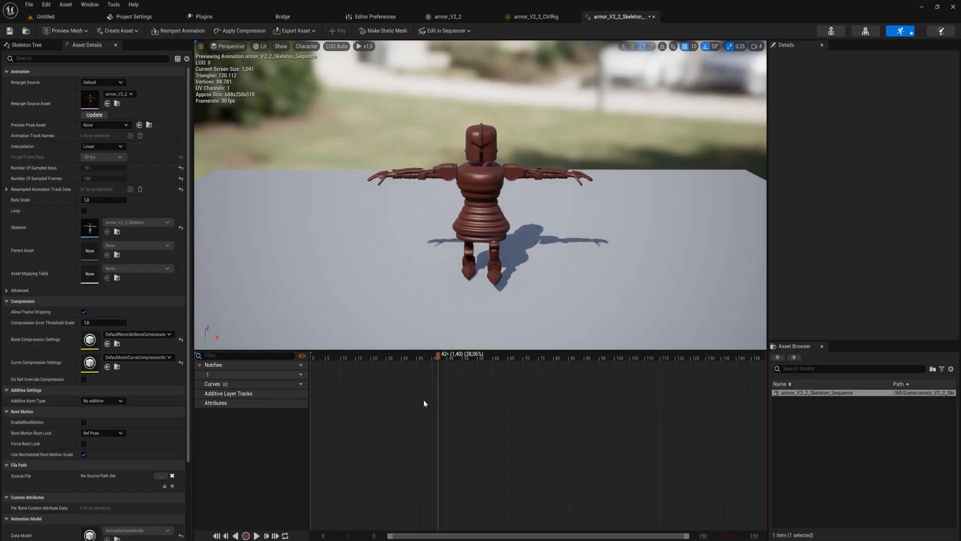
drag(424, 399, 340, 384)
mouse_move(561, 227)
right_down()
mouse_move(520, 271)
mouse_move(491, 230)
mouse_move(455, 216)
mouse_move(562, 227)
right_up()
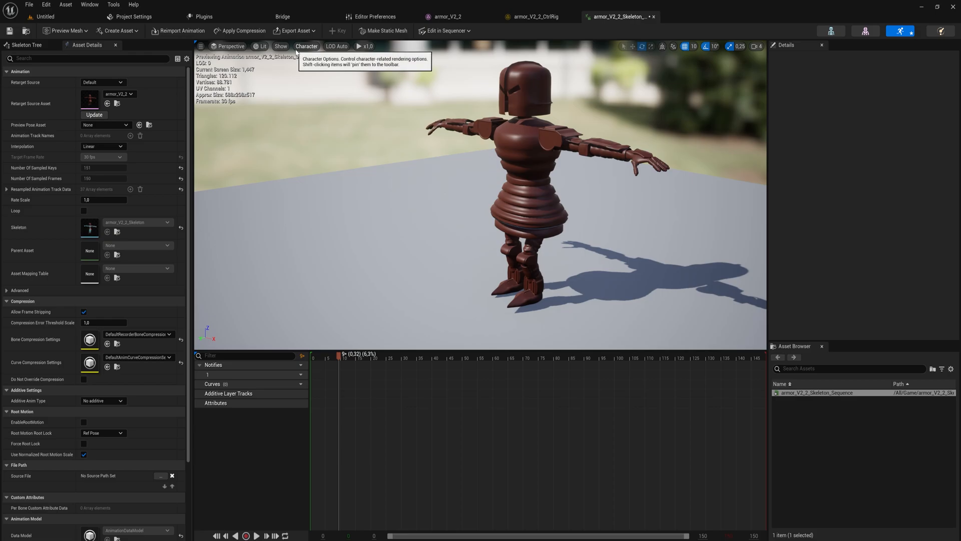
click(314, 32)
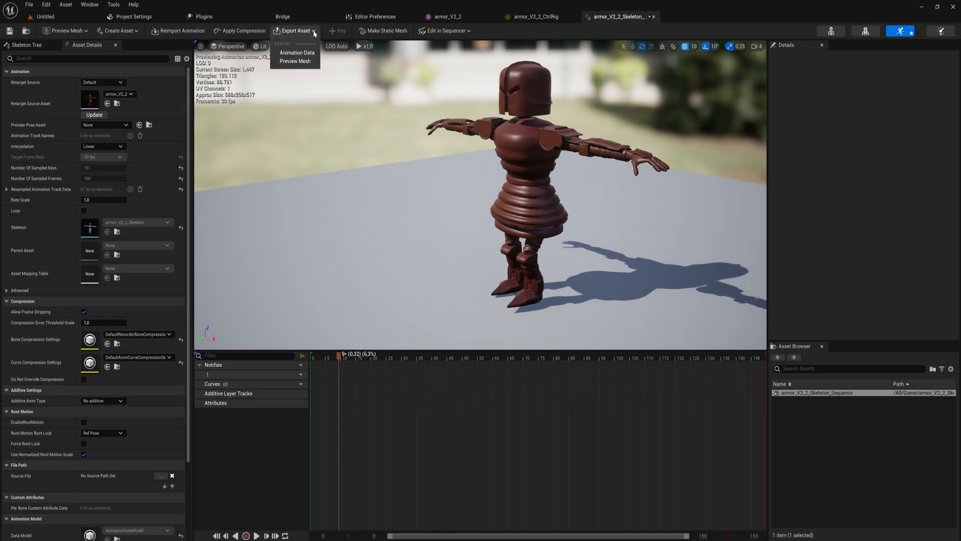
click(297, 52)
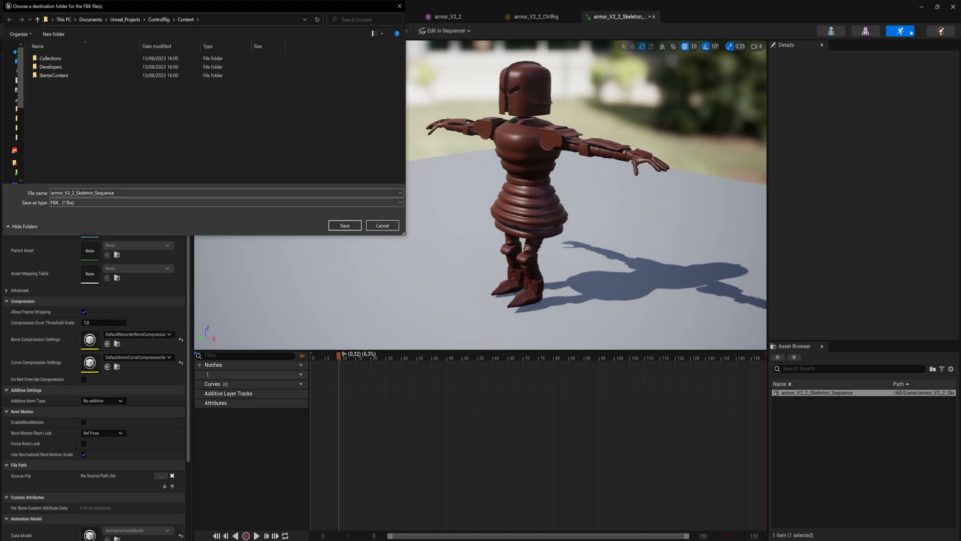
click(138, 194)
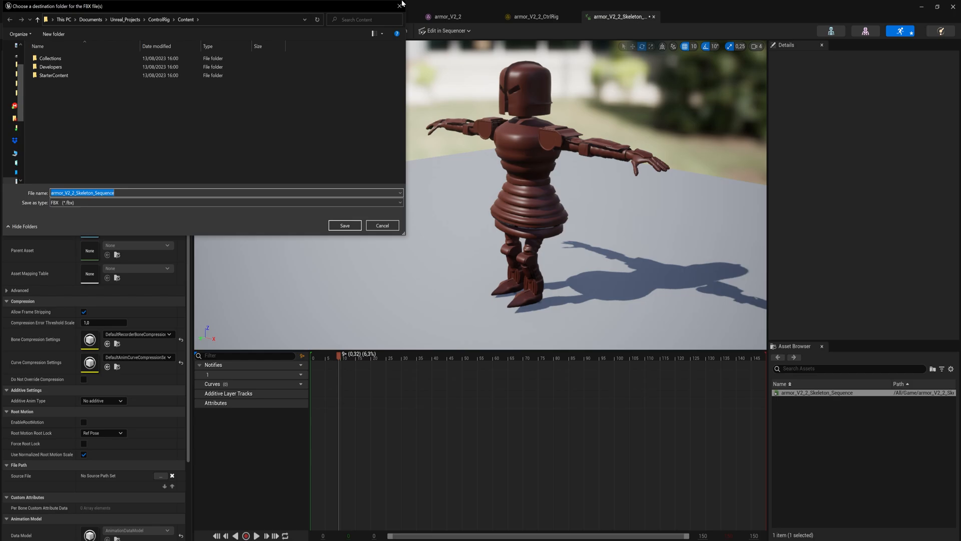
click(400, 5)
Return to the level sequence, set its playback range to end at frame 60, and key all rig controls at that frame
drag(340, 356, 358, 386)
click(45, 16)
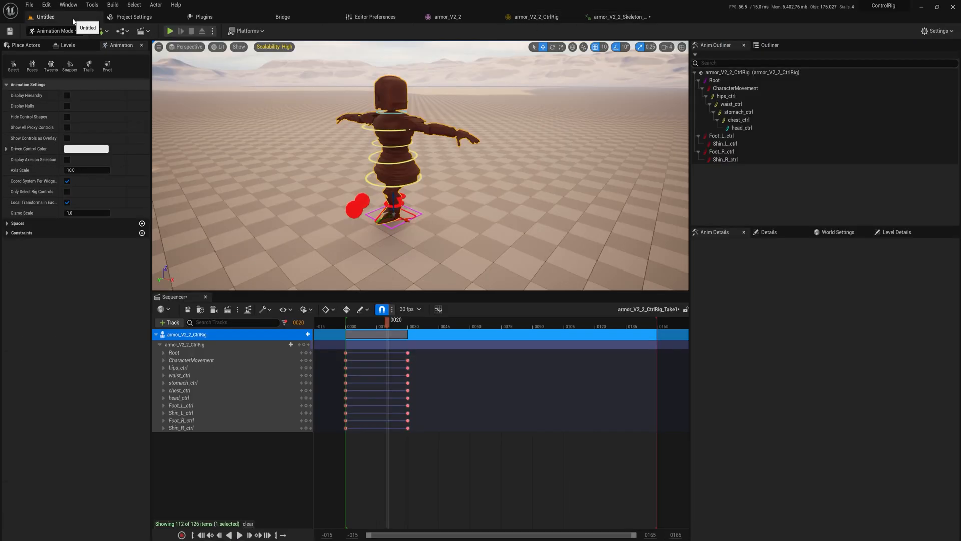
drag(656, 352, 408, 353)
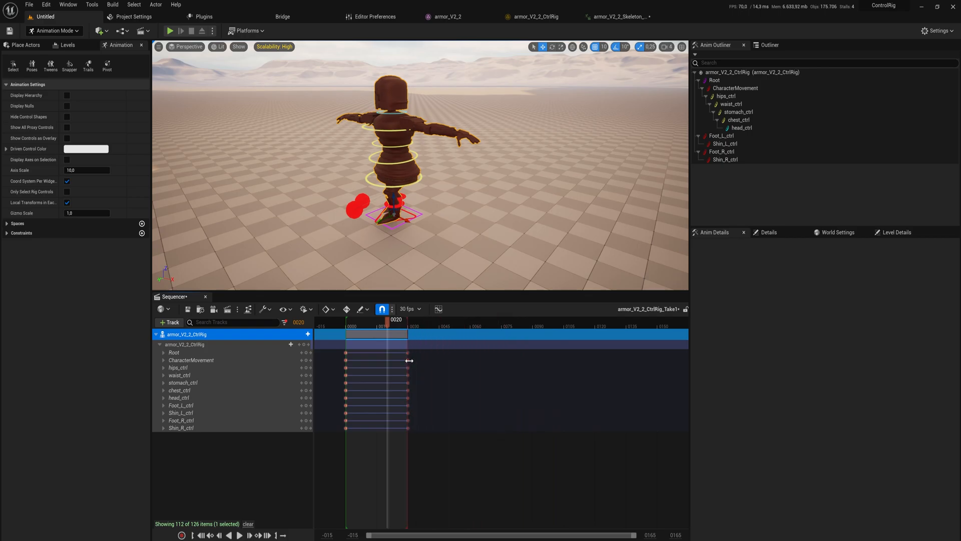
drag(387, 321, 471, 324)
drag(408, 322, 470, 344)
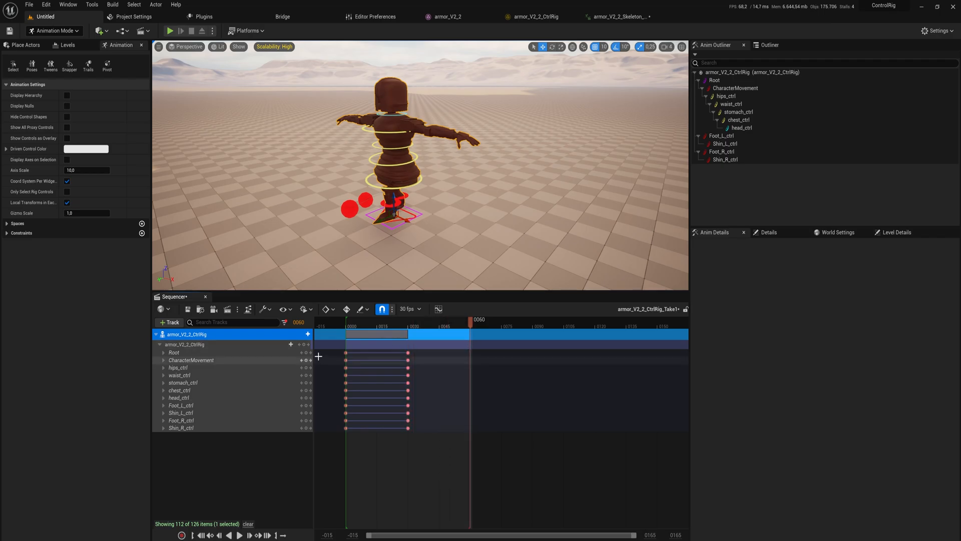
click(303, 345)
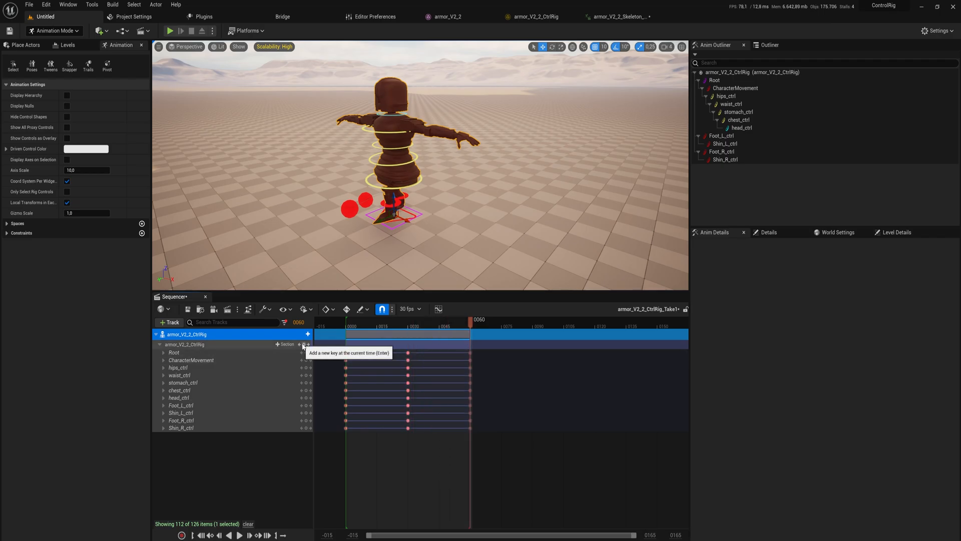
Pose the character at frame 60 by turning the upper body sideways and moving Foot_L_ctrl to a new position
click(406, 194)
click(402, 186)
key(e)
drag(402, 187, 416, 164)
click(408, 165)
click(396, 204)
key(f)
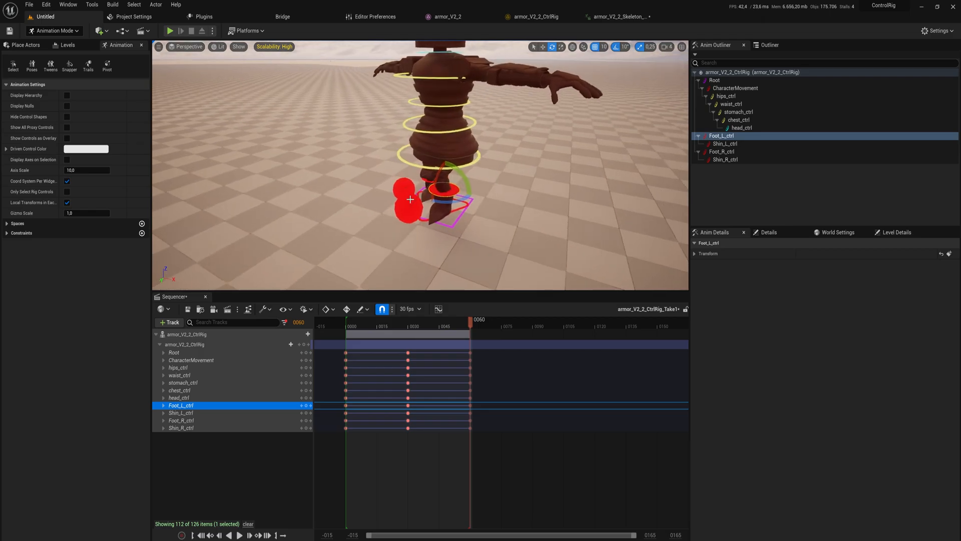
key(r)
key(w)
drag(457, 192, 442, 189)
key(e)
key(r)
key(w)
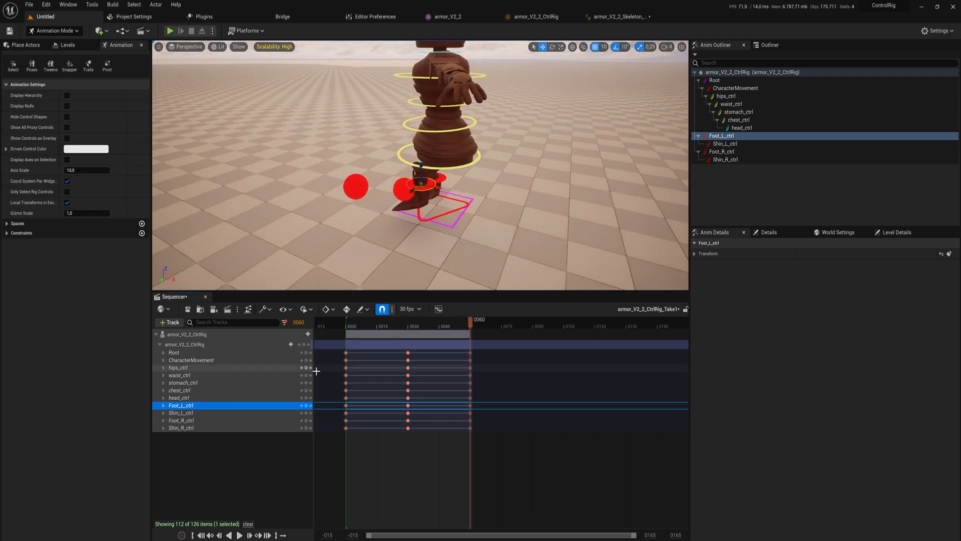
Save the level sequence and play the linked armor_V2_2_Skeleton_Sequence to check the updated motion
click(189, 310)
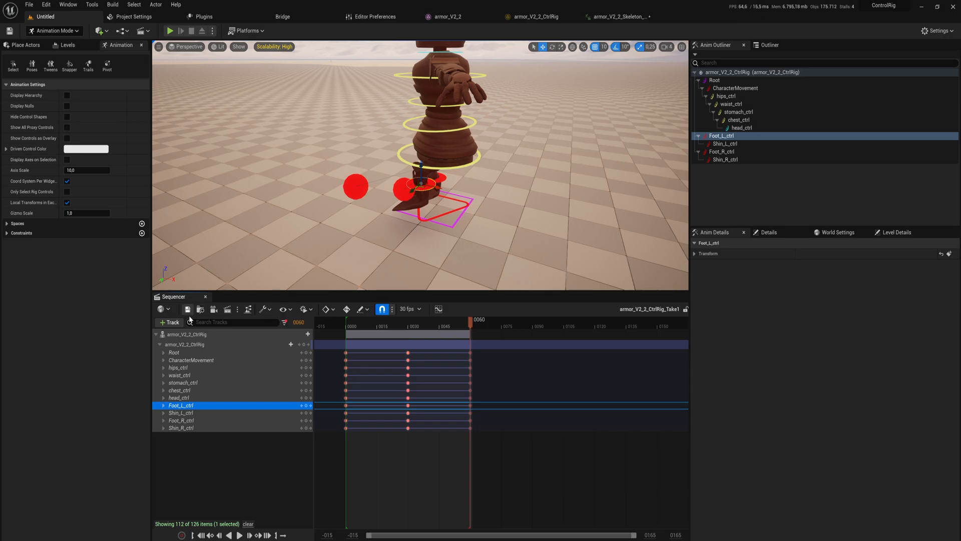
click(618, 17)
key(space)
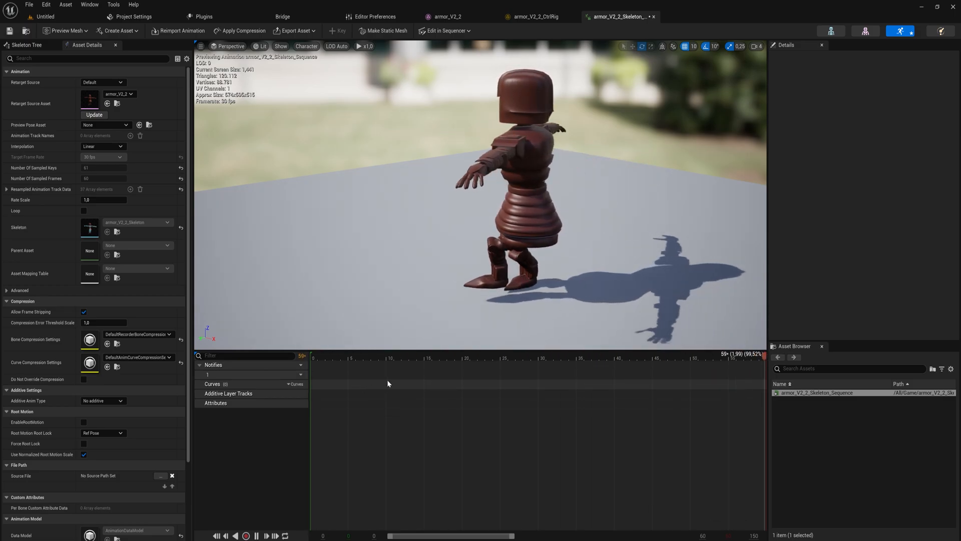